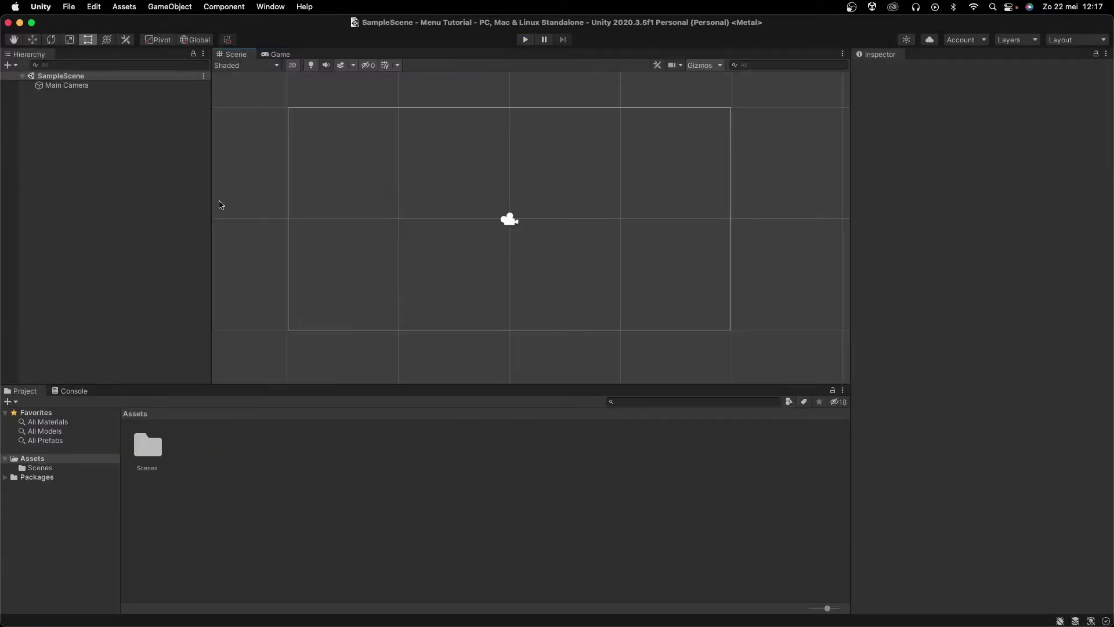
Add a UI Canvas to the scene and frame the whole canvas in the Scene view.
middle_drag(411, 199, 572, 201)
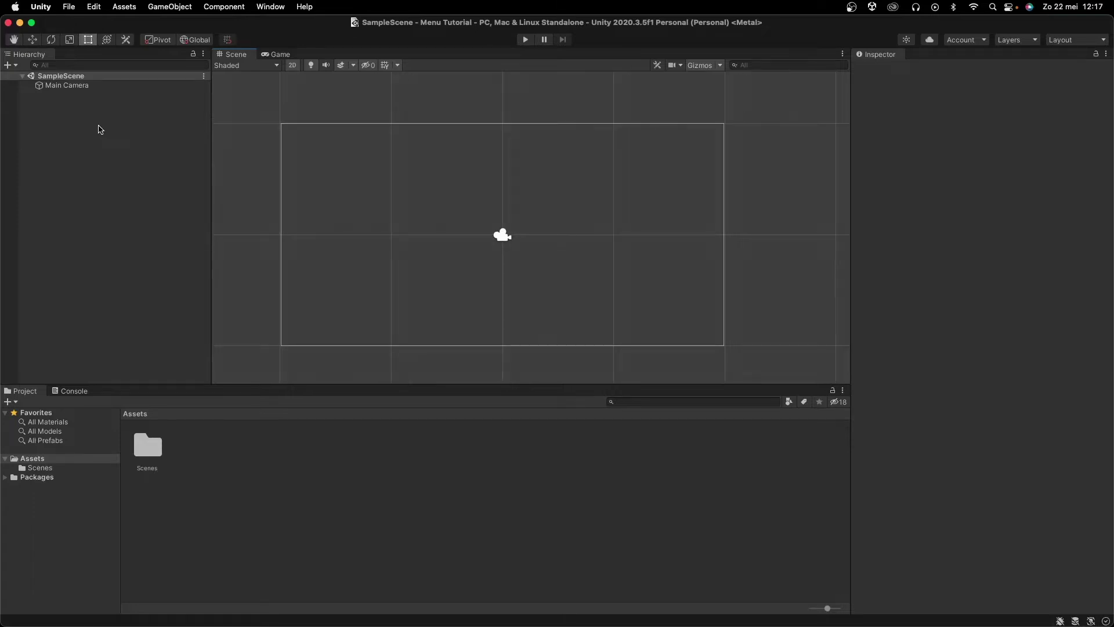
right_click(98, 124)
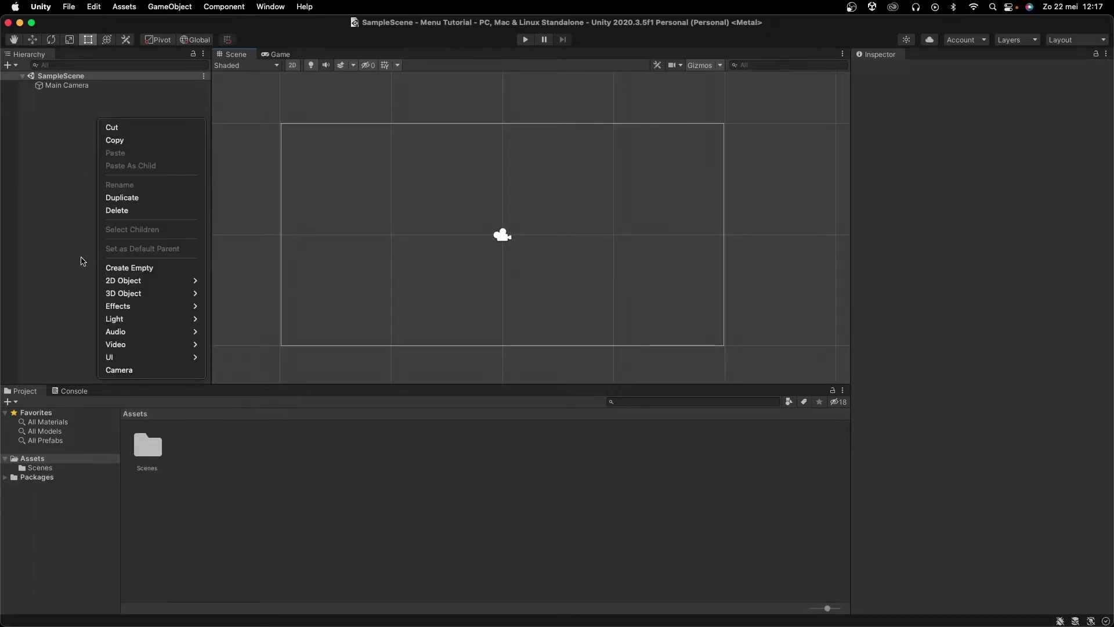
mouse_move(164, 357)
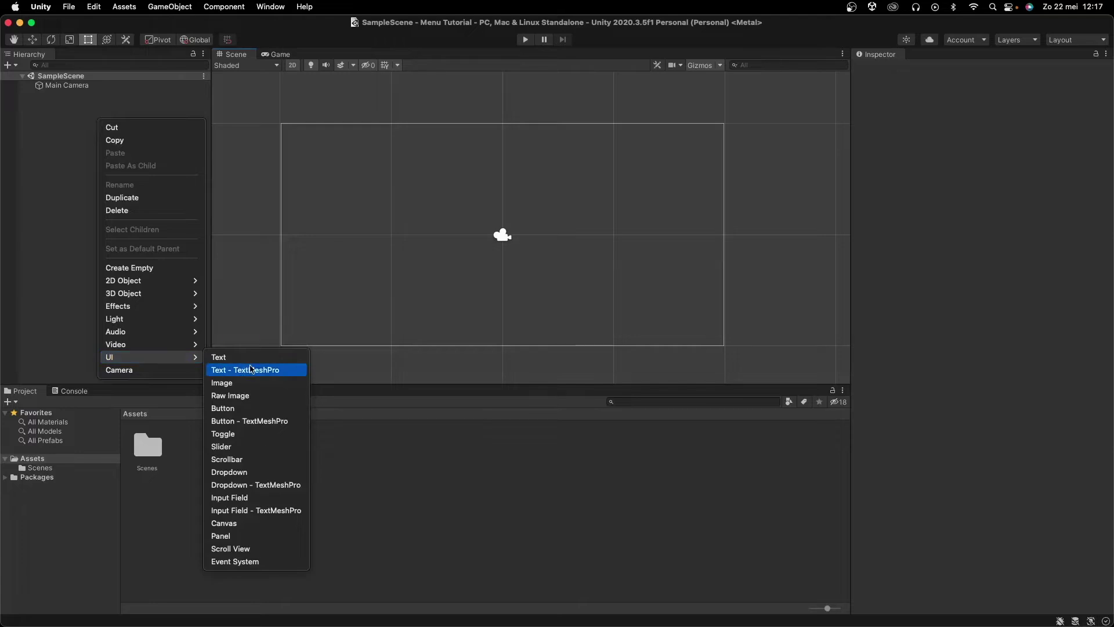
click(227, 523)
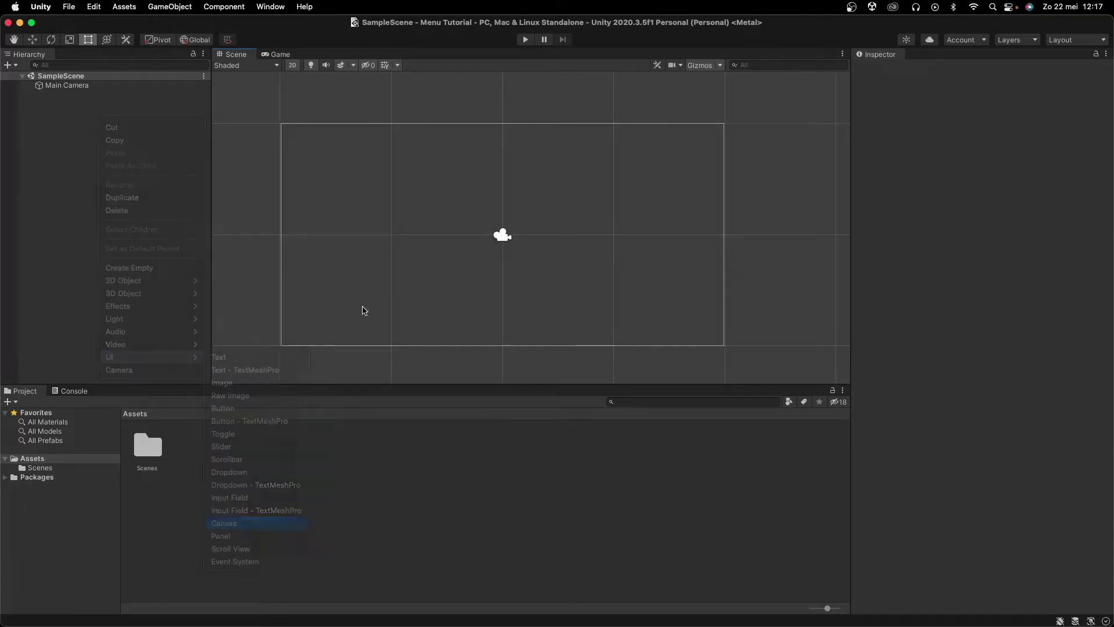
key(Return)
scroll(447, 250, down, 10)
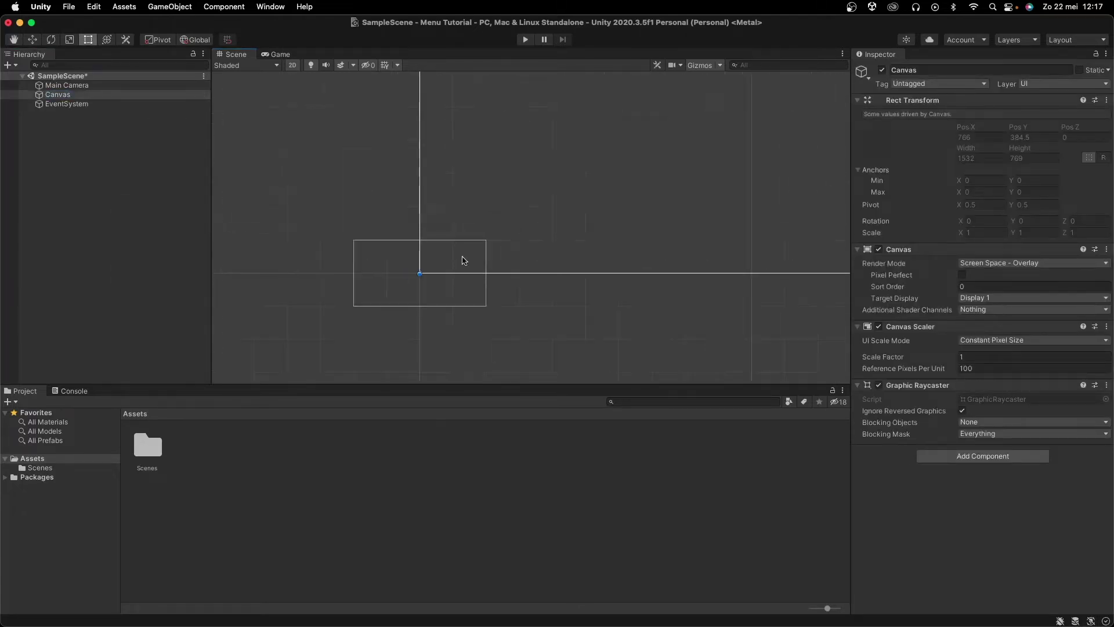
scroll(399, 282, down, 10)
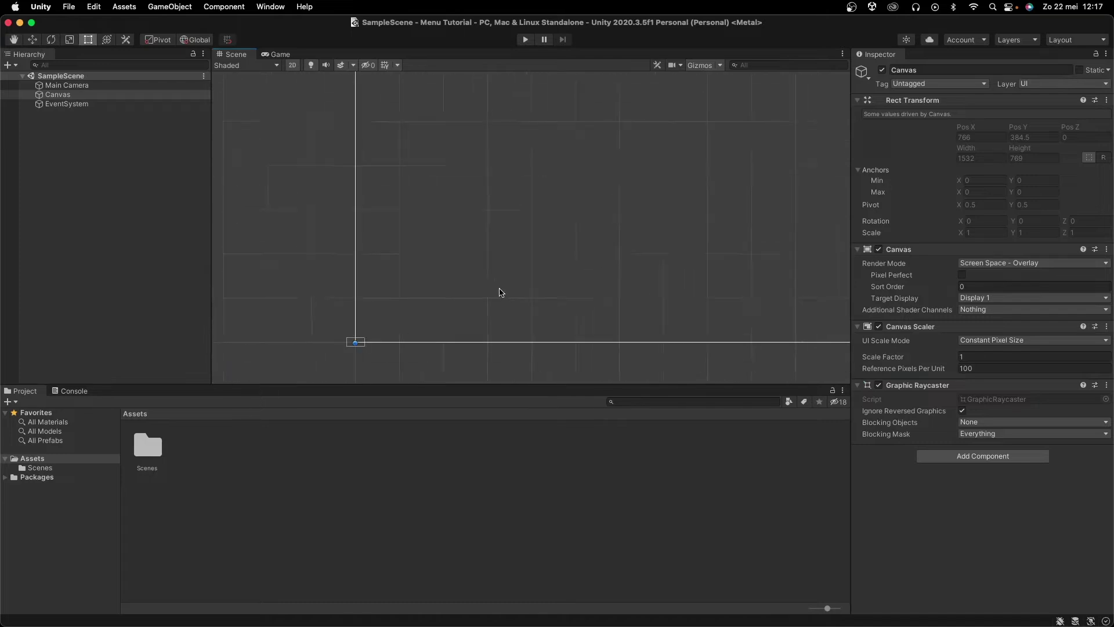
scroll(572, 253, down, 5)
middle_drag(591, 269, 543, 312)
scroll(581, 285, down, 3)
middle_drag(627, 258, 577, 221)
key(t)
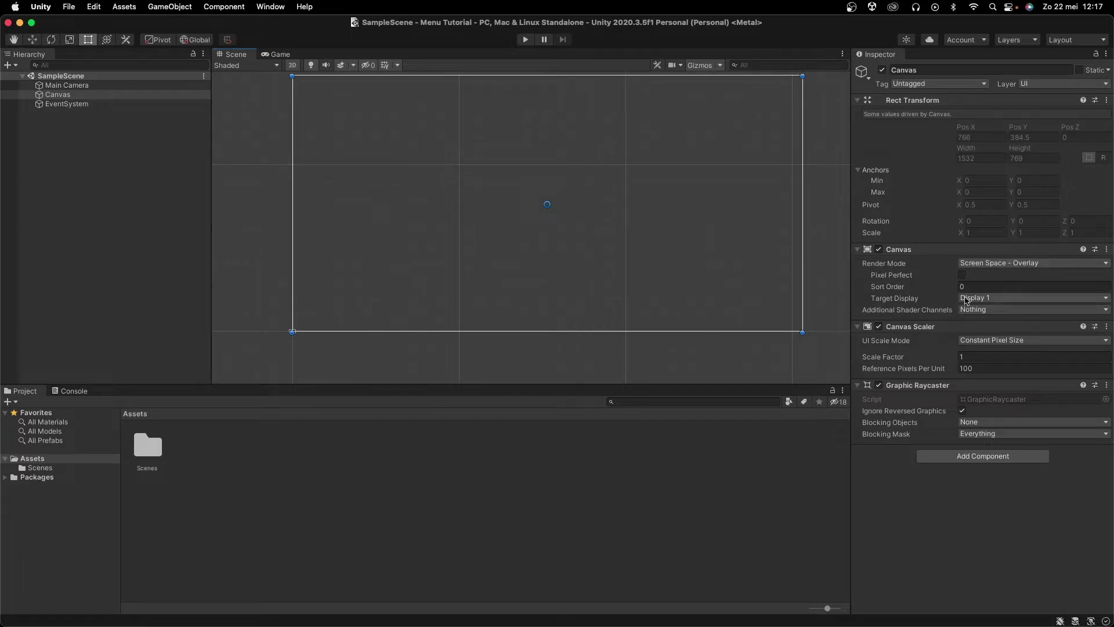
Set the Canvas Scaler to Scale With Screen Size with a reference resolution of 1600 by 900.
click(980, 342)
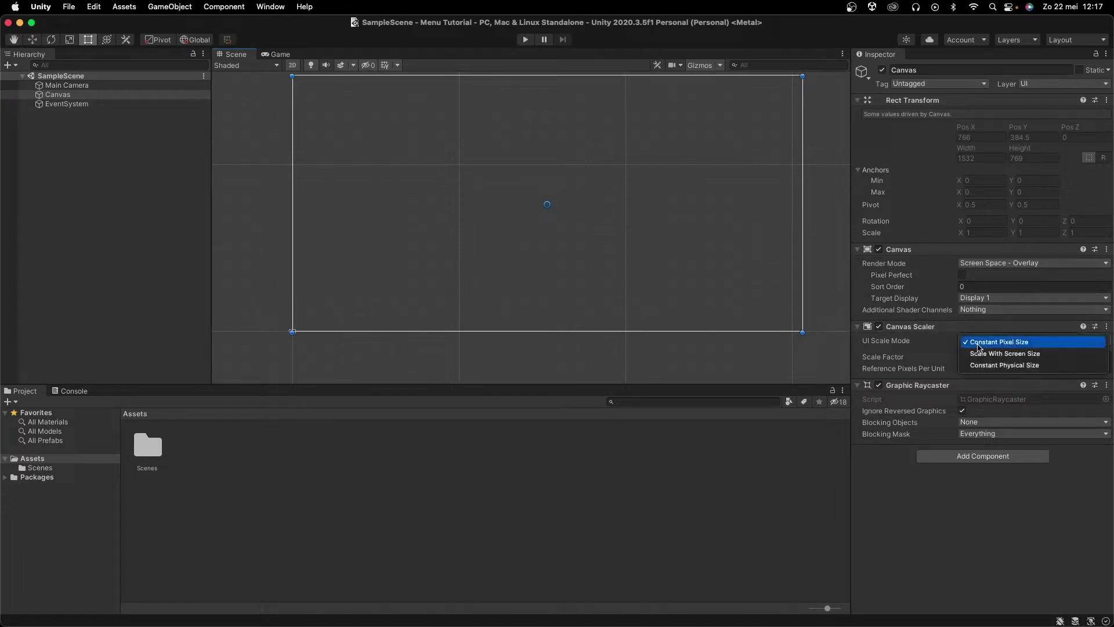
click(984, 356)
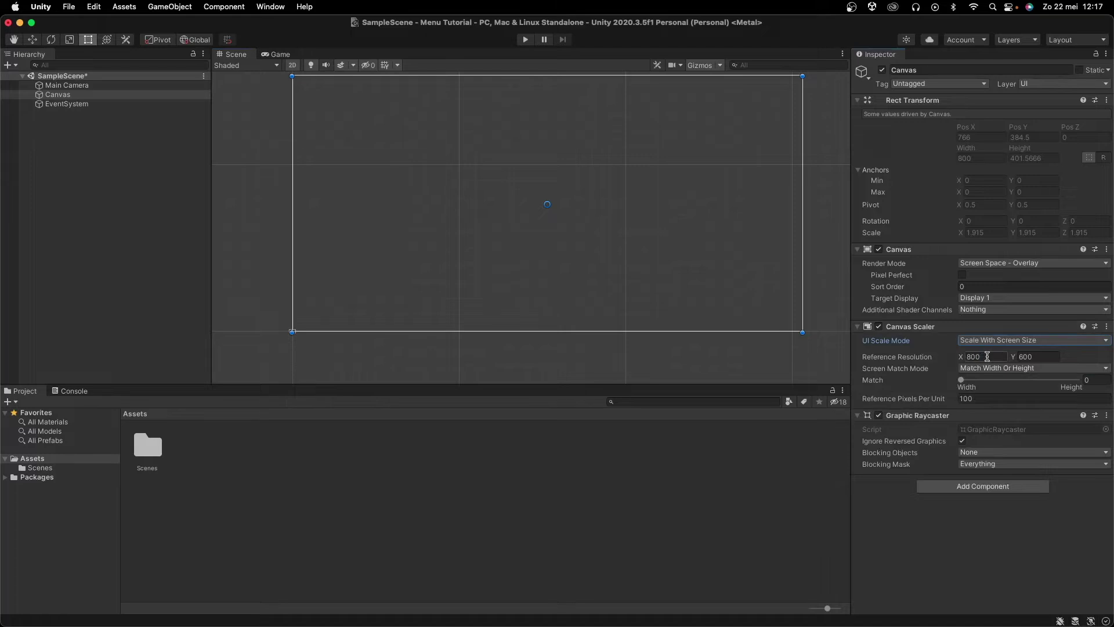
click(988, 356)
text(1600)
key(Tab)
text(9)
key(Return)
Set the Game view to 16:9 Aspect and return to the Scene view with the canvas framed.
click(276, 54)
click(302, 65)
click(301, 115)
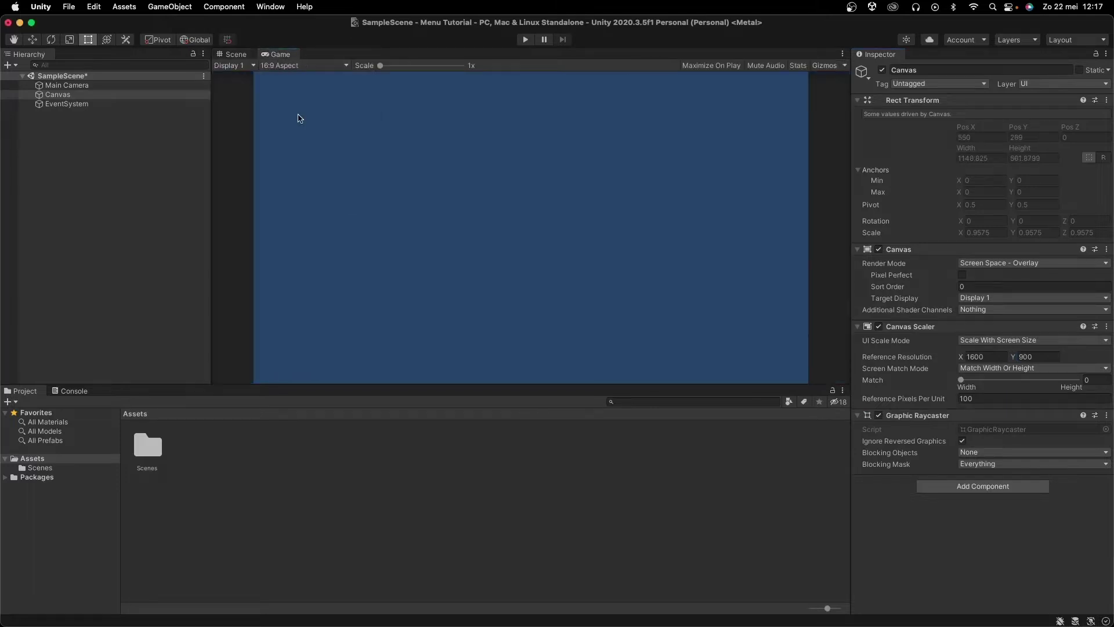
click(236, 56)
middle_drag(462, 227, 550, 199)
scroll(523, 220, up, 5)
middle_drag(418, 258, 595, 211)
scroll(411, 271, down, 3)
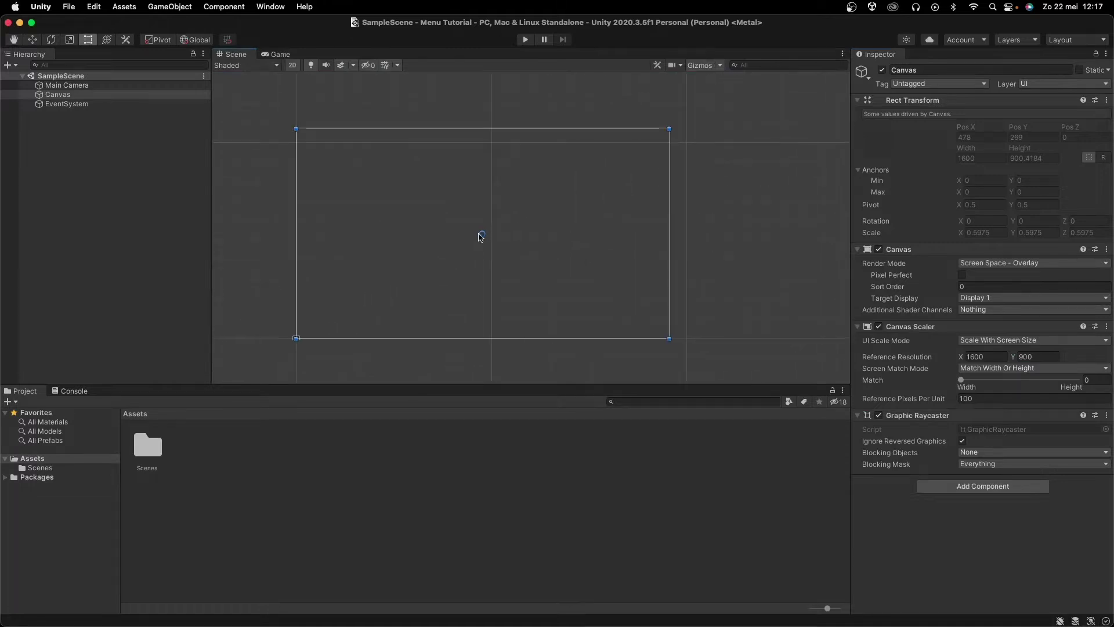
middle_drag(599, 204, 637, 186)
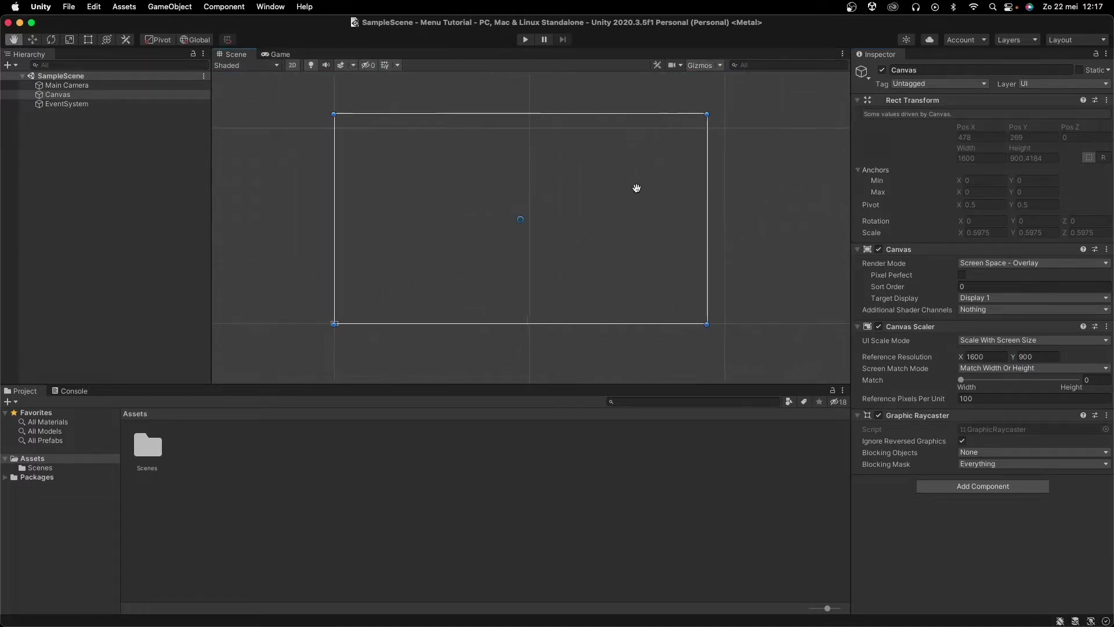
Set the canvas render mode to Screen Space - Camera with Main Camera as its render camera, and save the scene.
click(982, 263)
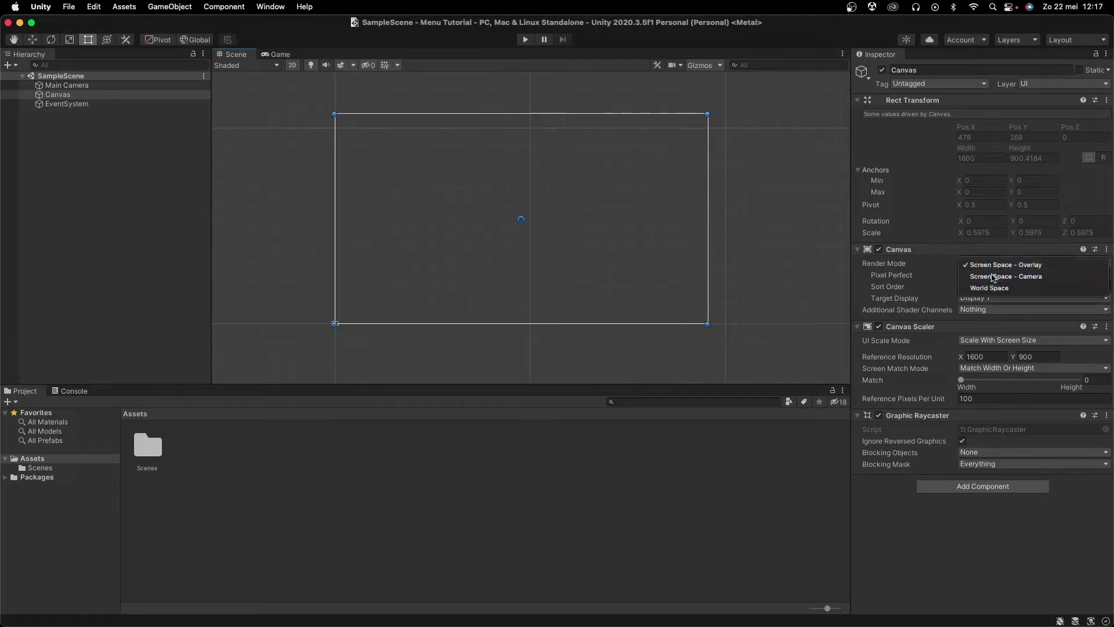
click(985, 277)
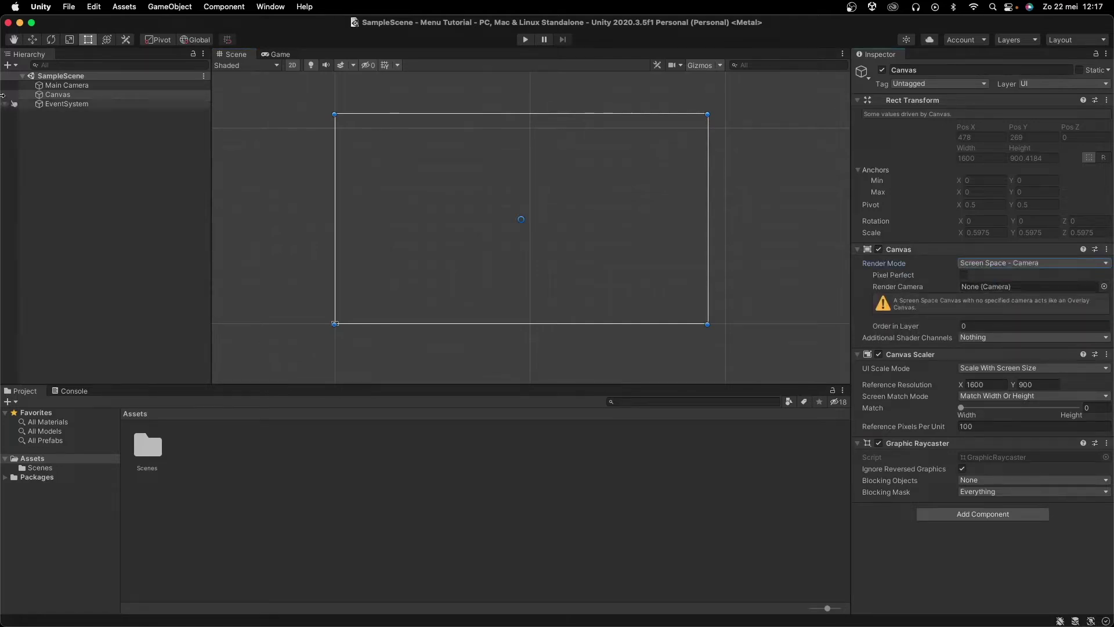
drag(111, 86, 1035, 287)
key(super+s)
Set the canvas's Order in Layer to 100 and center the Scene view on the canvas.
click(960, 325)
text(100)
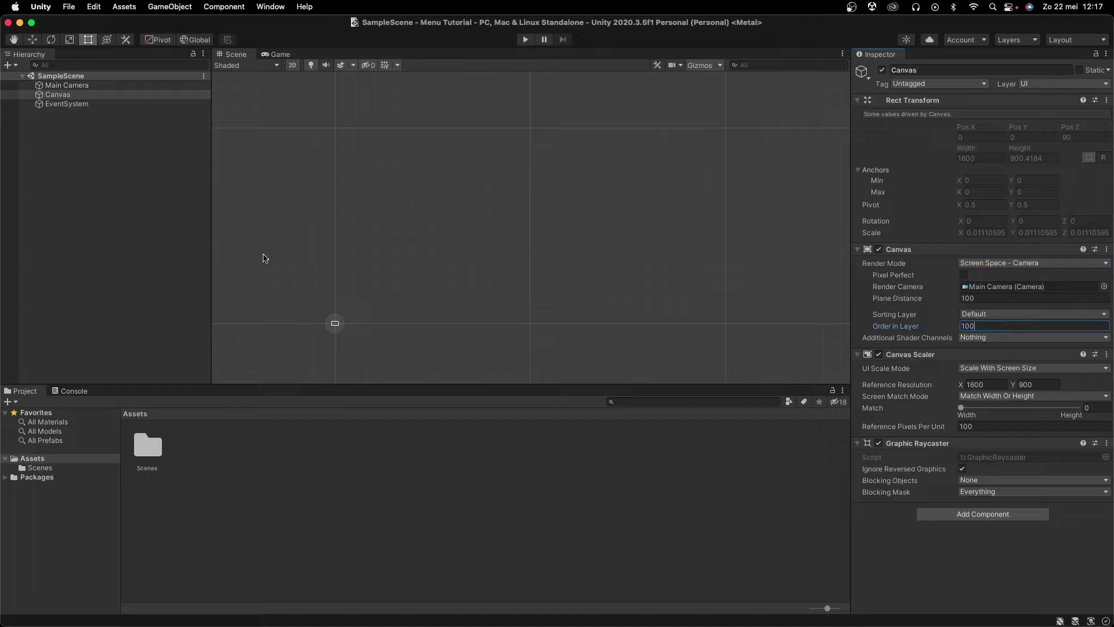
scroll(264, 258, up, 5)
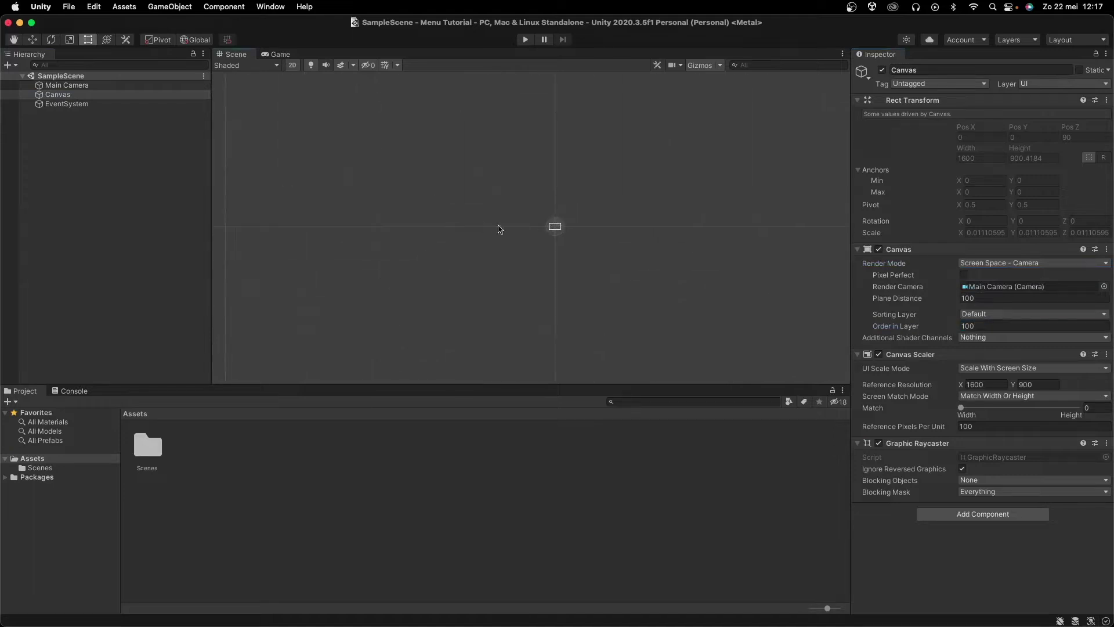
middle_drag(509, 173, 597, 224)
scroll(445, 263, up, 3)
key(w)
scroll(567, 251, up, 3)
Create an empty child object named Main Menu under the Canvas.
right_click(67, 97)
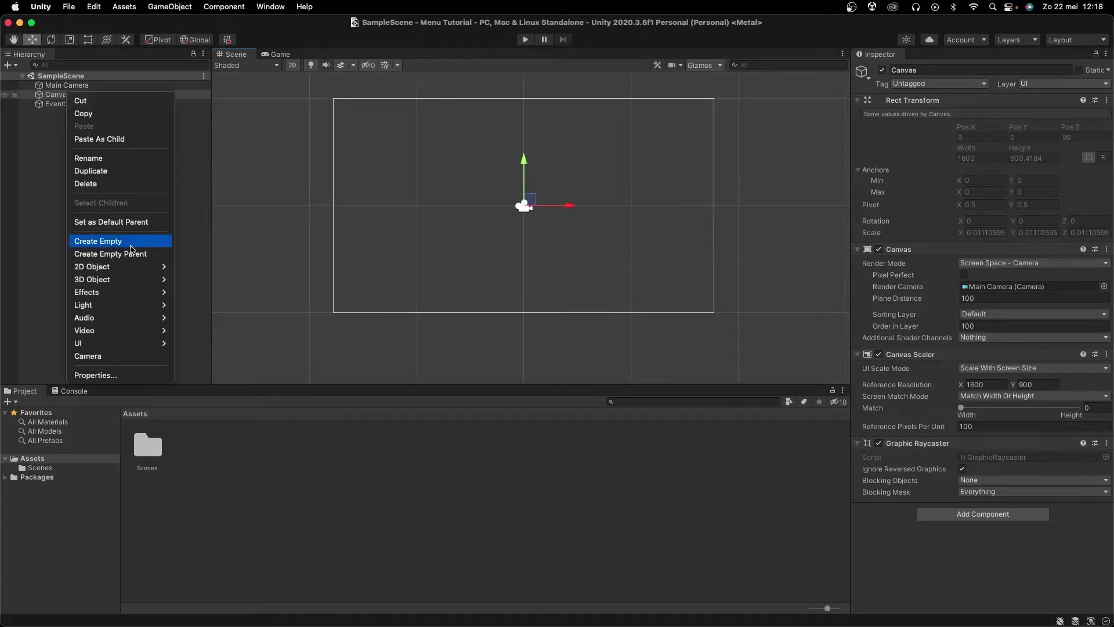
click(132, 243)
text(N)
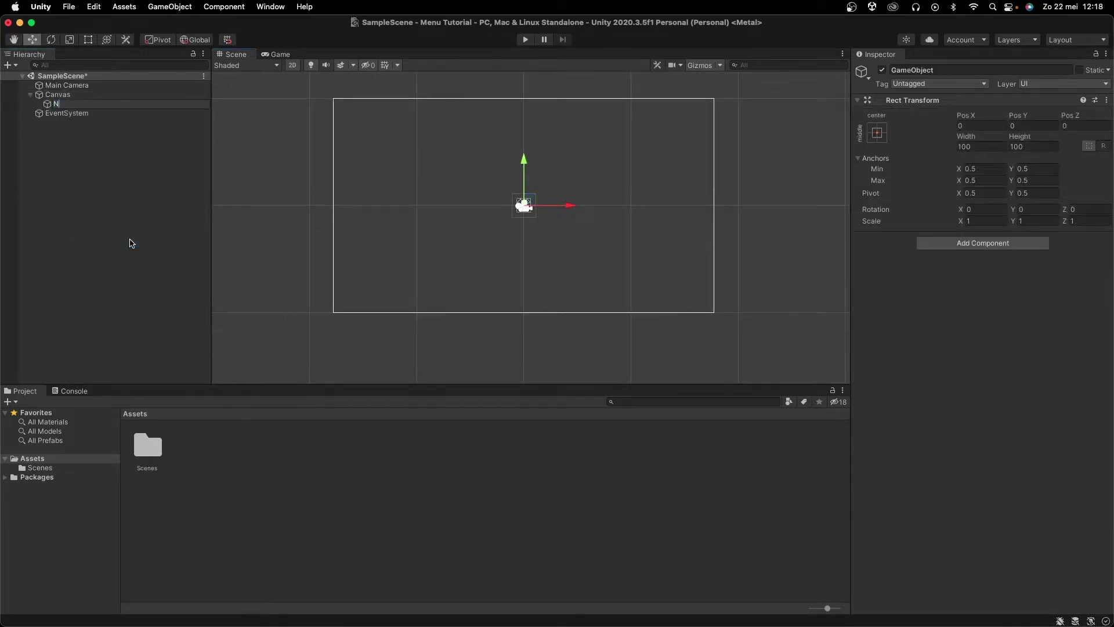
text(Main Menu)
key(Return)
scroll(592, 221, up, 3)
key(f)
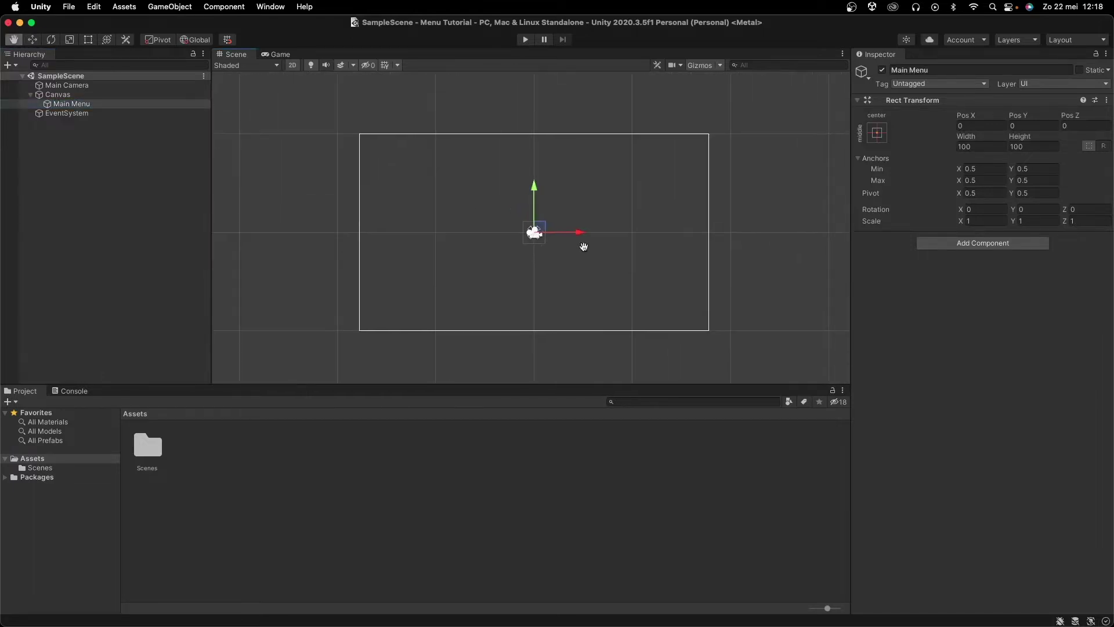
Add a TextMeshPro text under Main Menu and import the TMP Essentials and the TMP Examples & Extras.
right_click(58, 105)
mouse_move(87, 352)
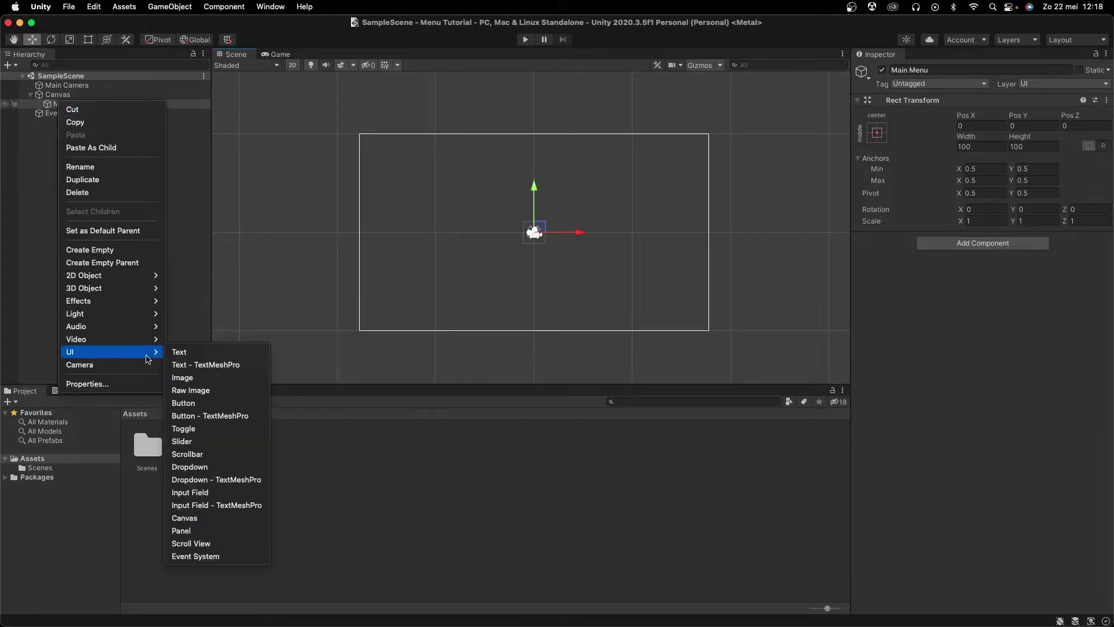
click(207, 365)
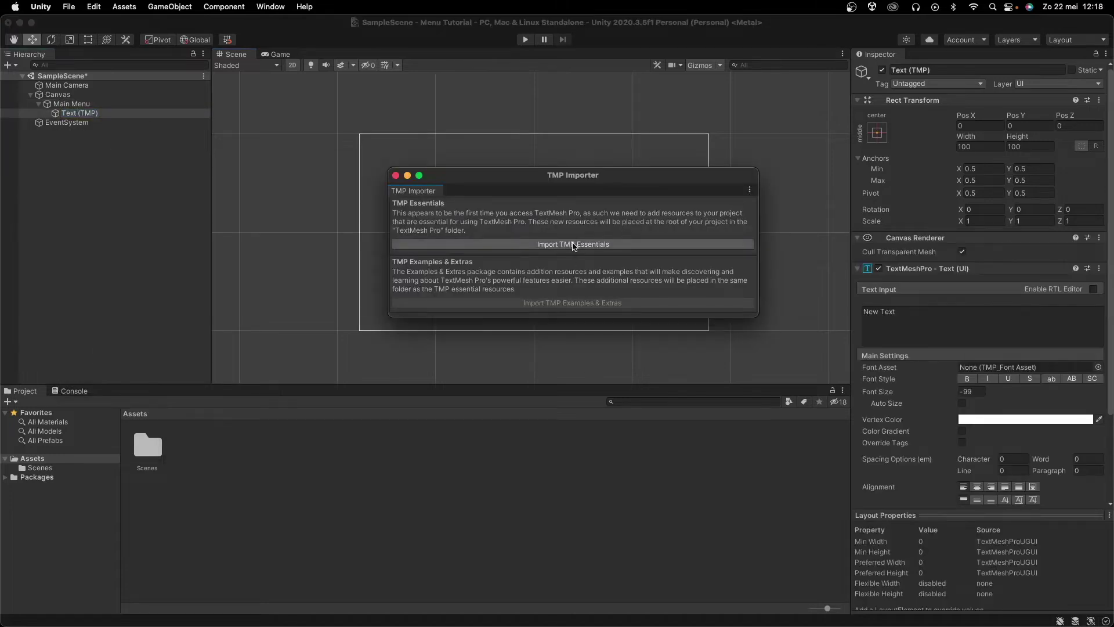
click(574, 244)
scroll(510, 251, up, 5)
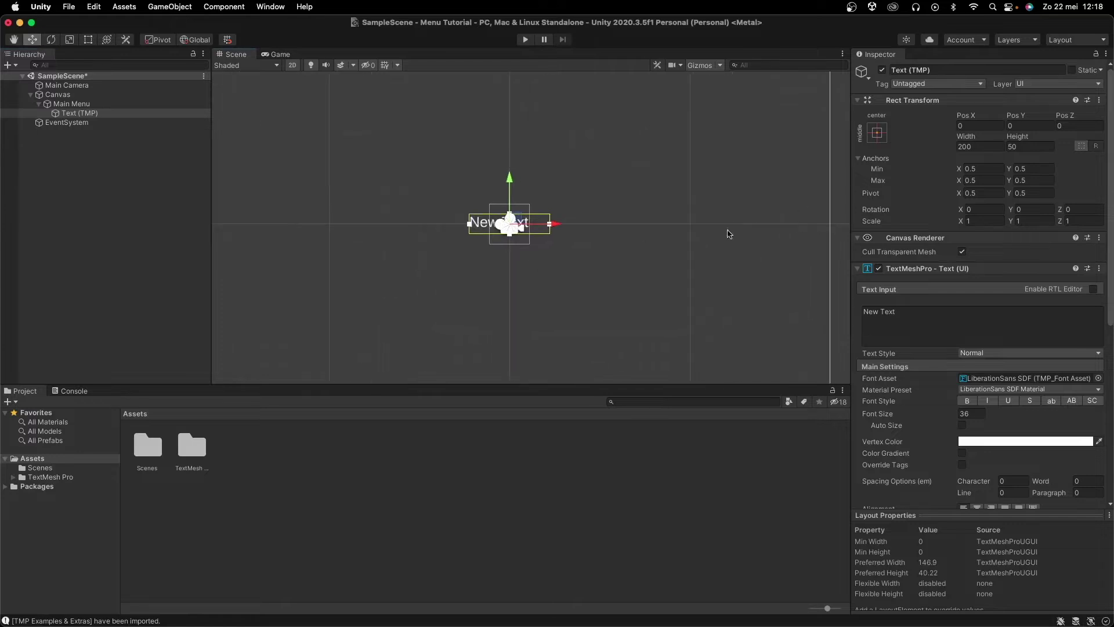
scroll(558, 238, down, 3)
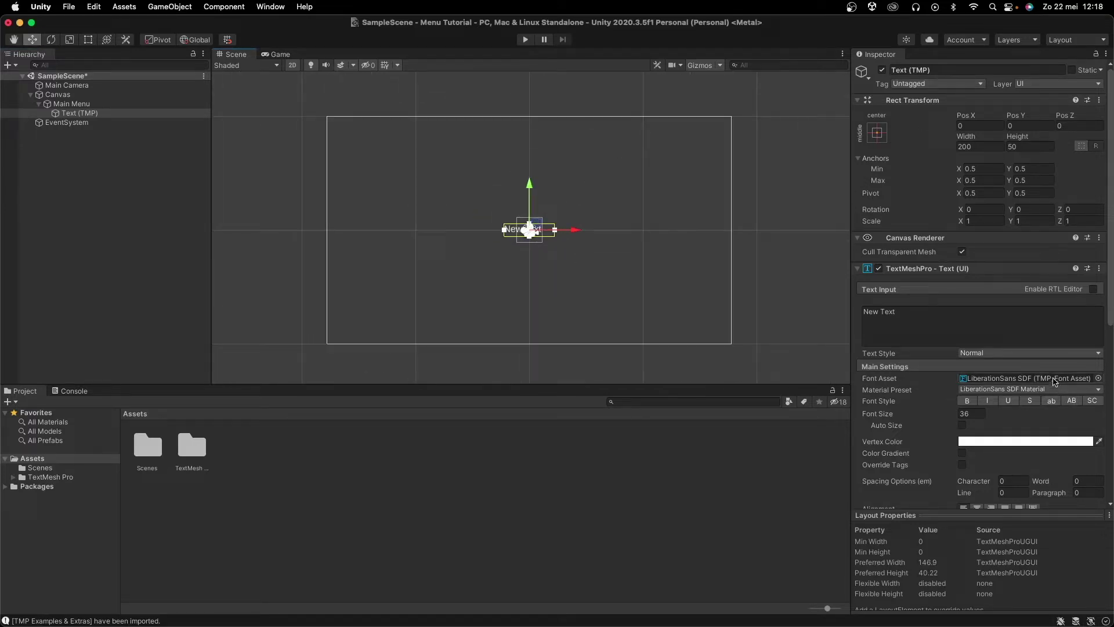
Change the text's font asset to Bangers SDF.
click(1098, 378)
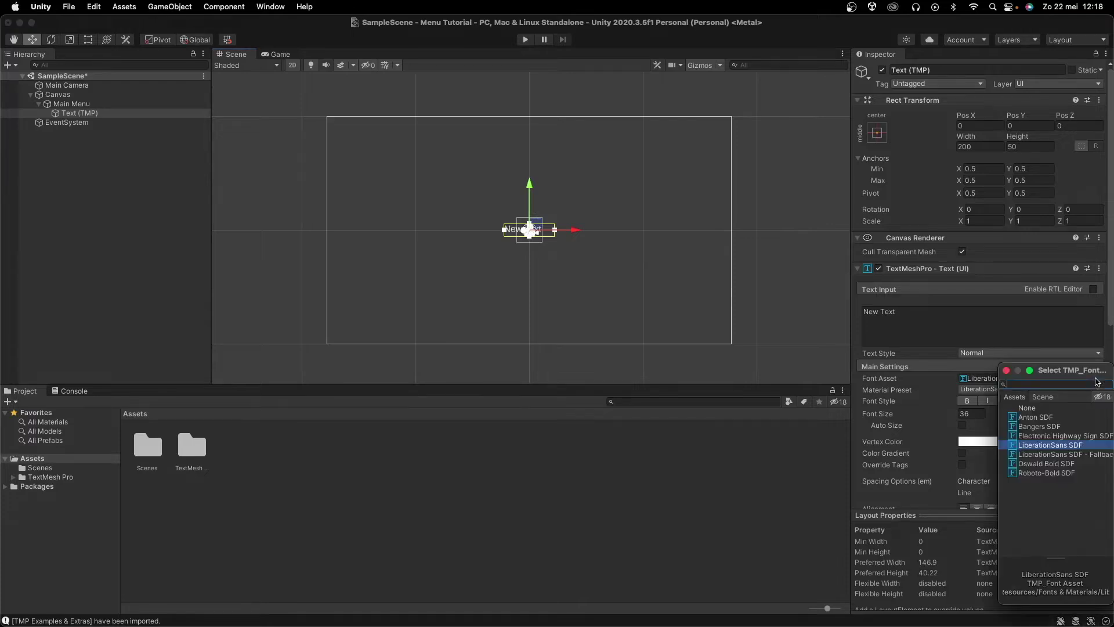
double_click(1044, 426)
scroll(626, 273, up, 5)
middle_drag(517, 258, 696, 290)
scroll(696, 290, down, 5)
middle_drag(482, 246, 559, 263)
scroll(559, 262, down, 2)
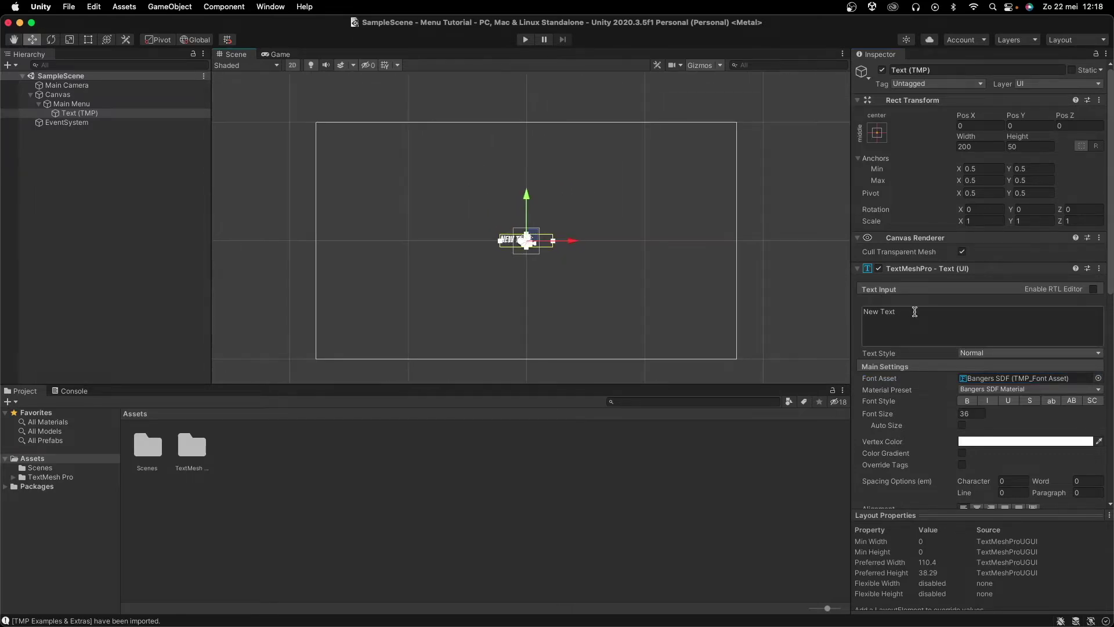
Replace the placeholder text with "Game name" and save the scene.
click(935, 315)
text(Game name)
key(super+s)
scroll(549, 232, up, 5)
middle_drag(493, 279, 538, 258)
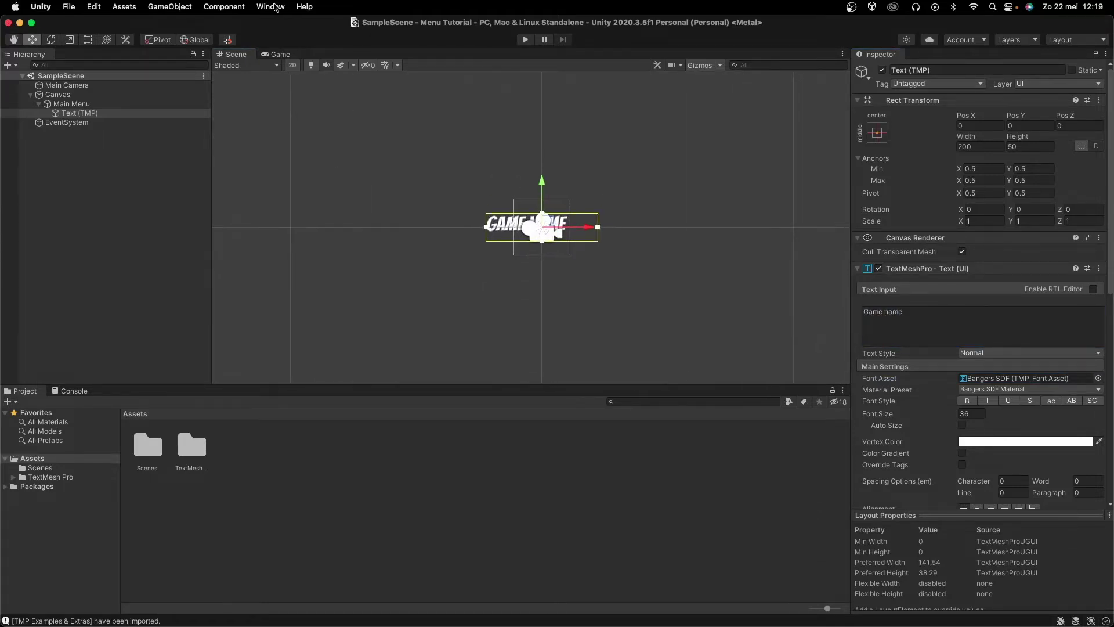
Switch to the Game view and change the title text to "Game name the first".
click(278, 54)
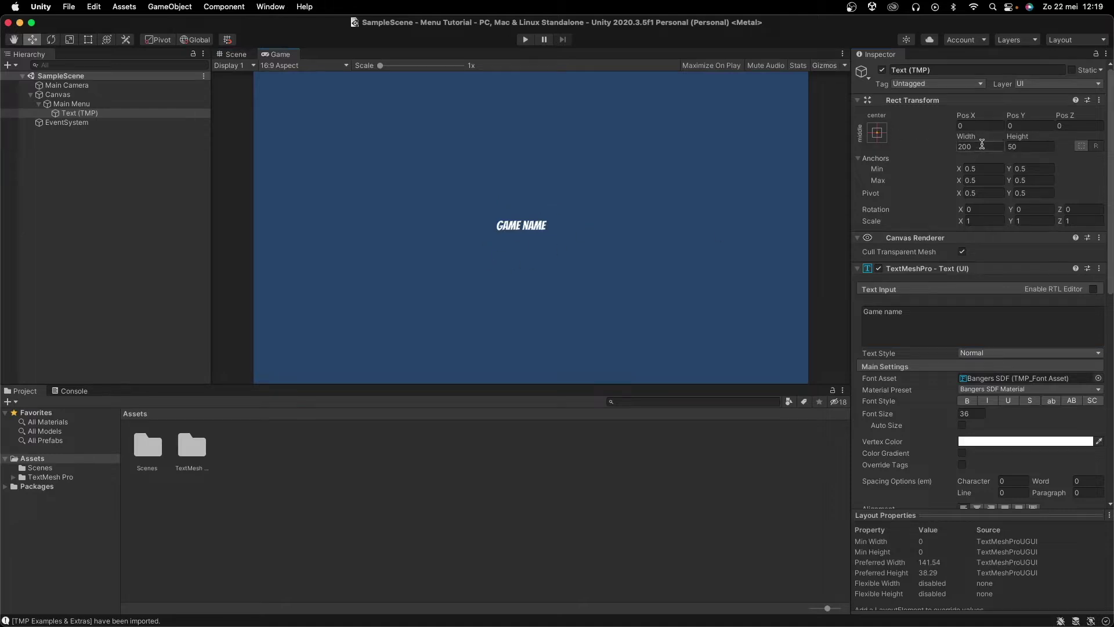
click(940, 333)
key(BackSpace)
text(Game name the first)
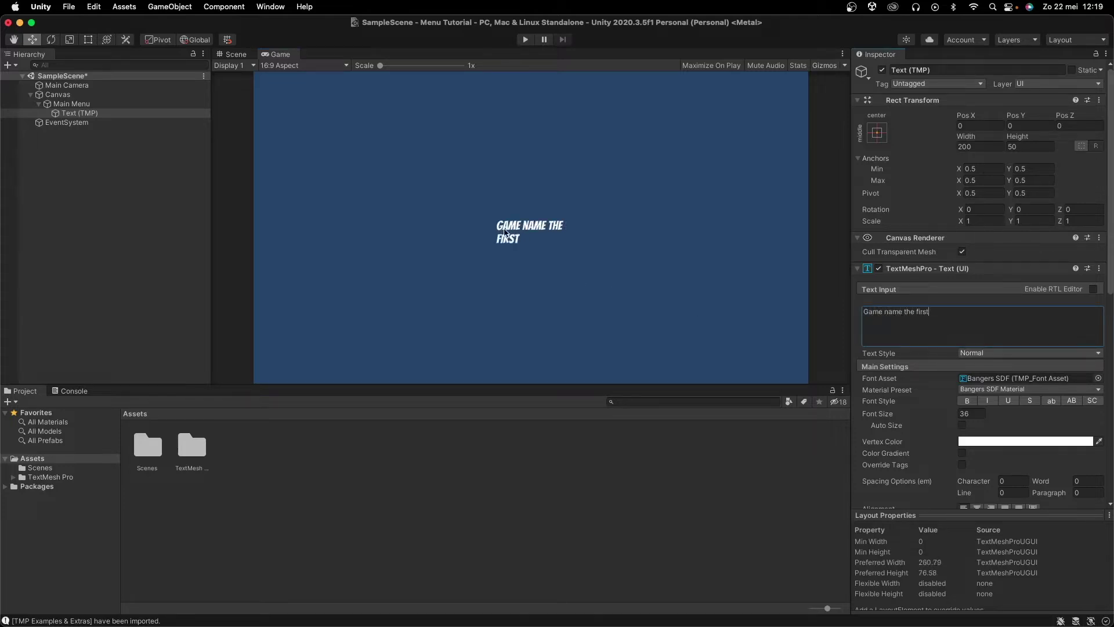
Set the title text's width to 500 and center its text horizontally.
click(966, 147)
text(5000)
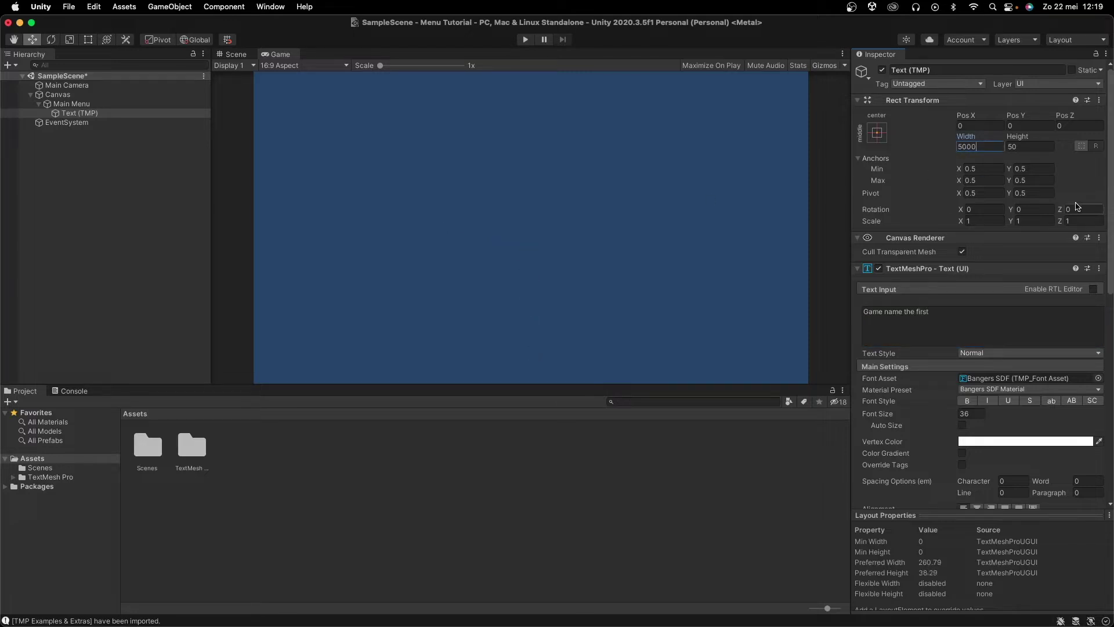
key(BackSpace)
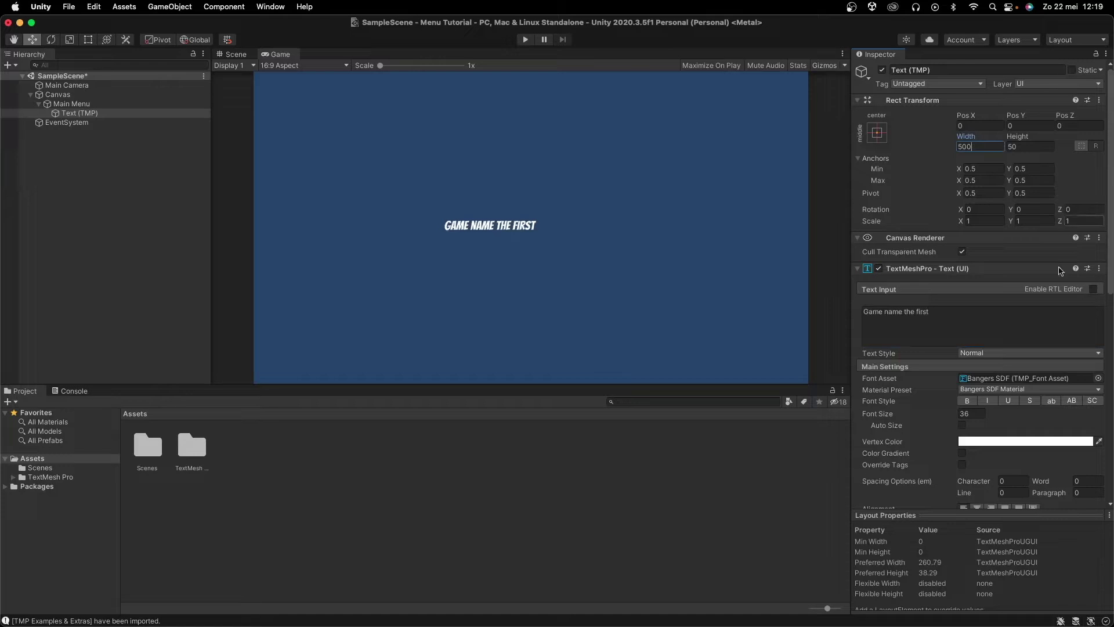
scroll(1039, 487, down, 1)
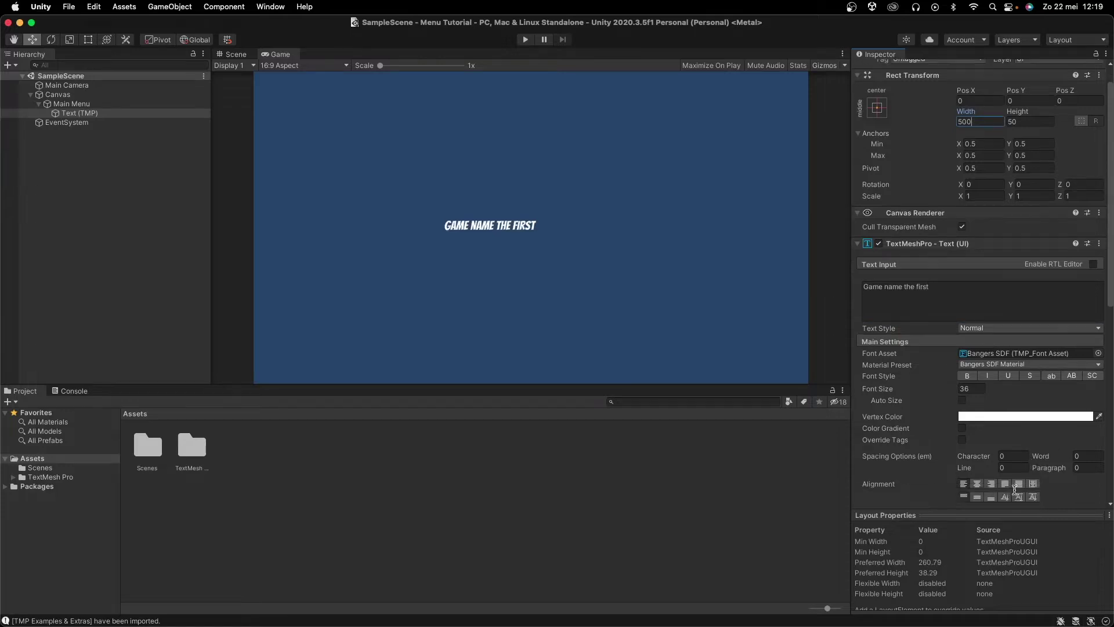
click(977, 483)
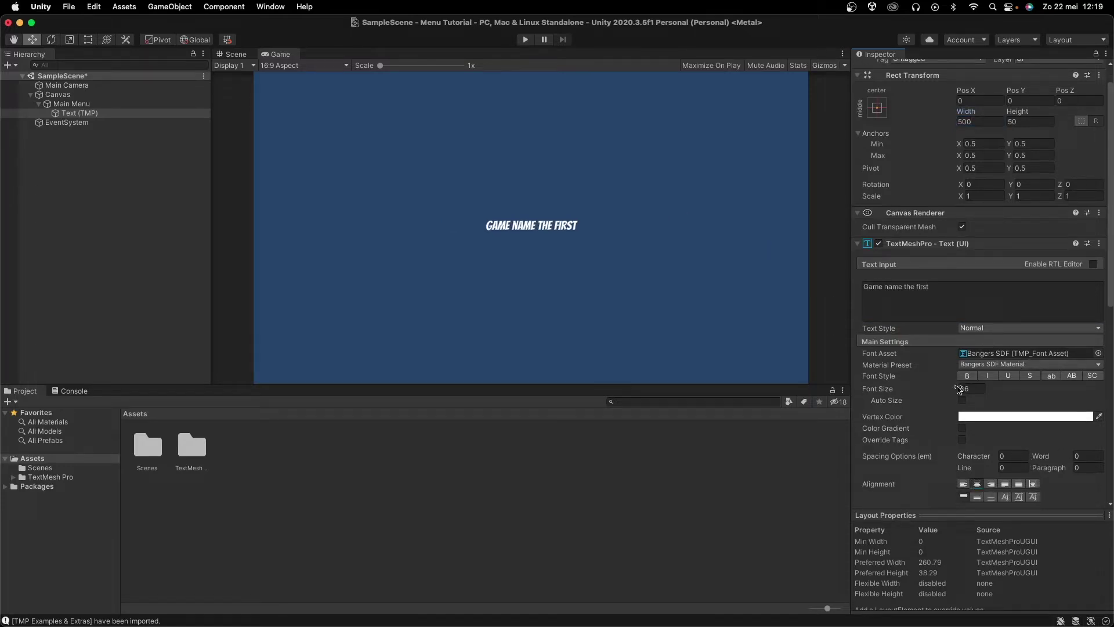
Set the title's font size to 50 and make it bold.
drag(962, 387, 965, 385)
text(50)
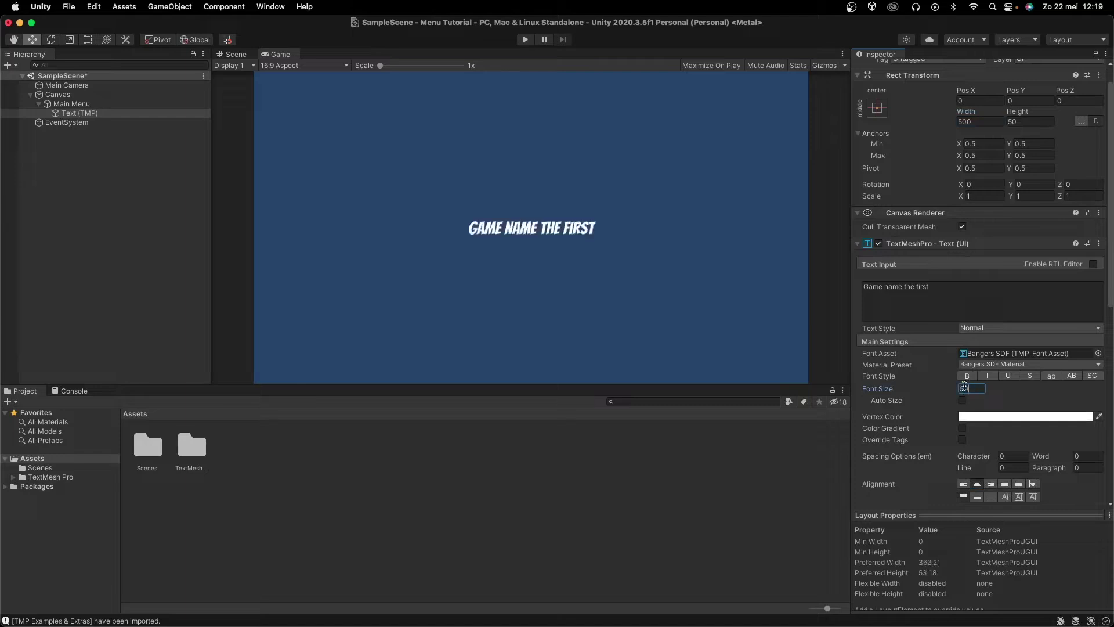
key(Return)
scroll(879, 174, up, 2)
Anchor the title text to the top centre with the anchor preset, also setting its pivot and position.
click(878, 133)
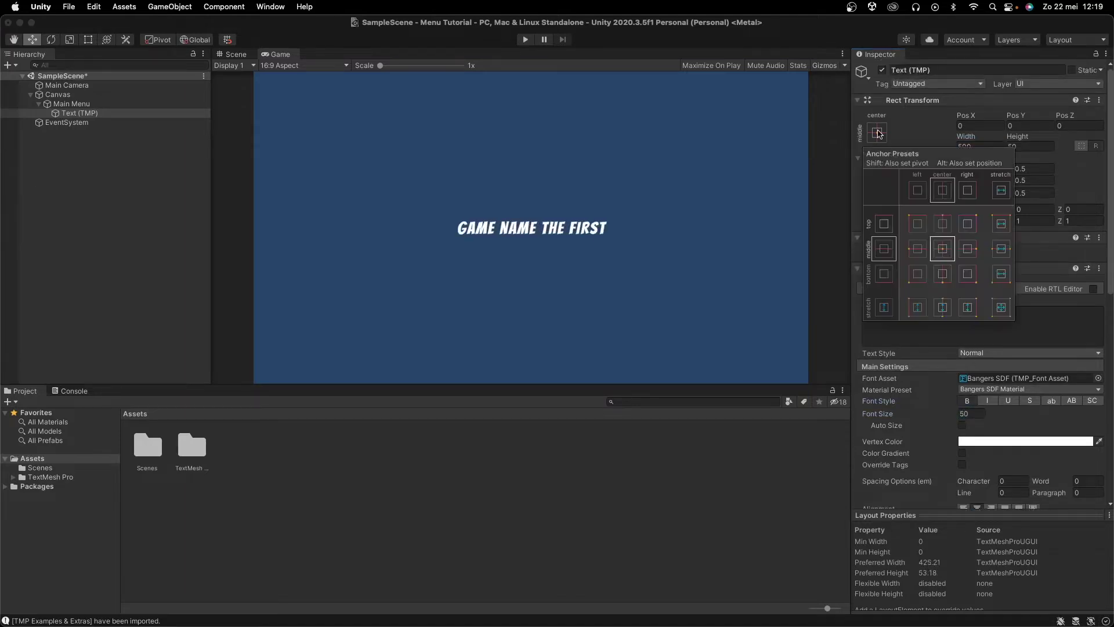
key(alt)
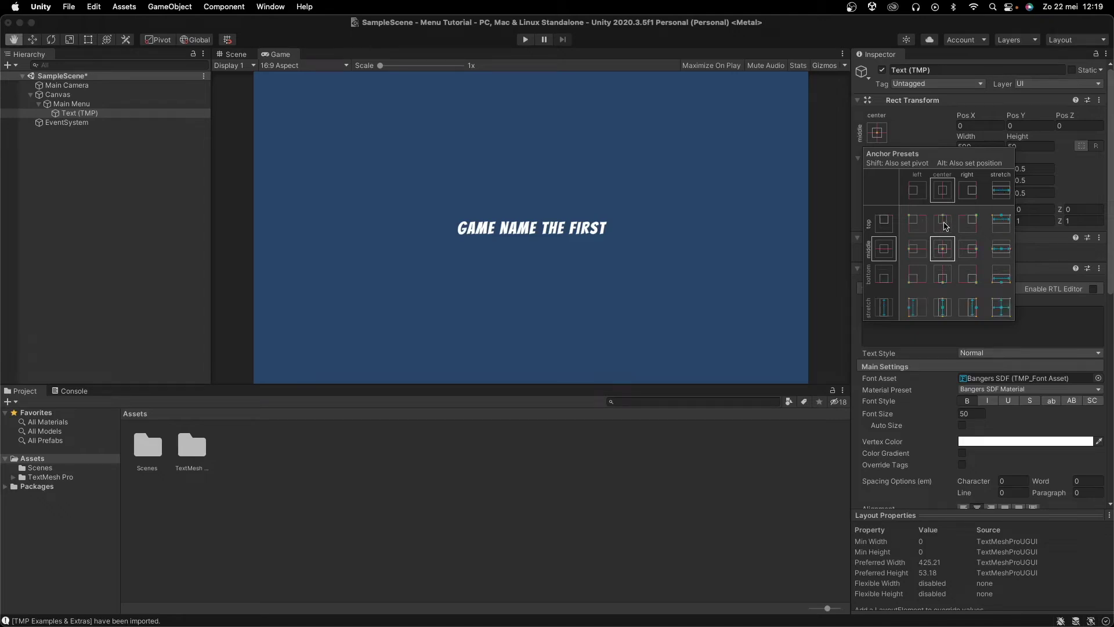
alt+shift+click(942, 222)
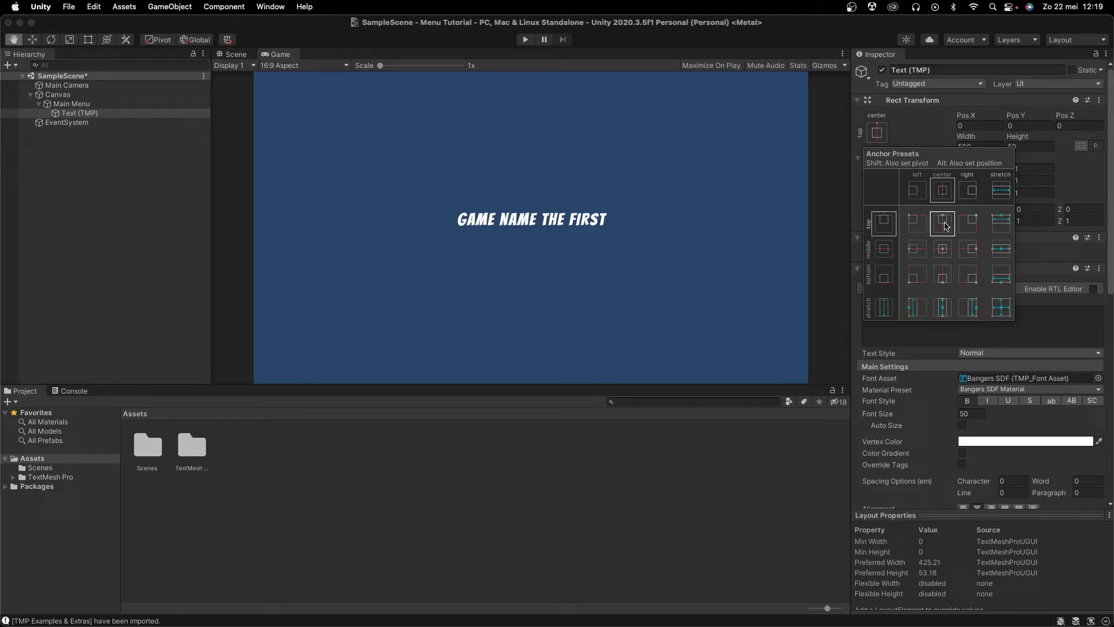
click(969, 122)
Set the title text's Pos Y to 350 and save the scene.
drag(1019, 116, 1110, 111)
click(1038, 129)
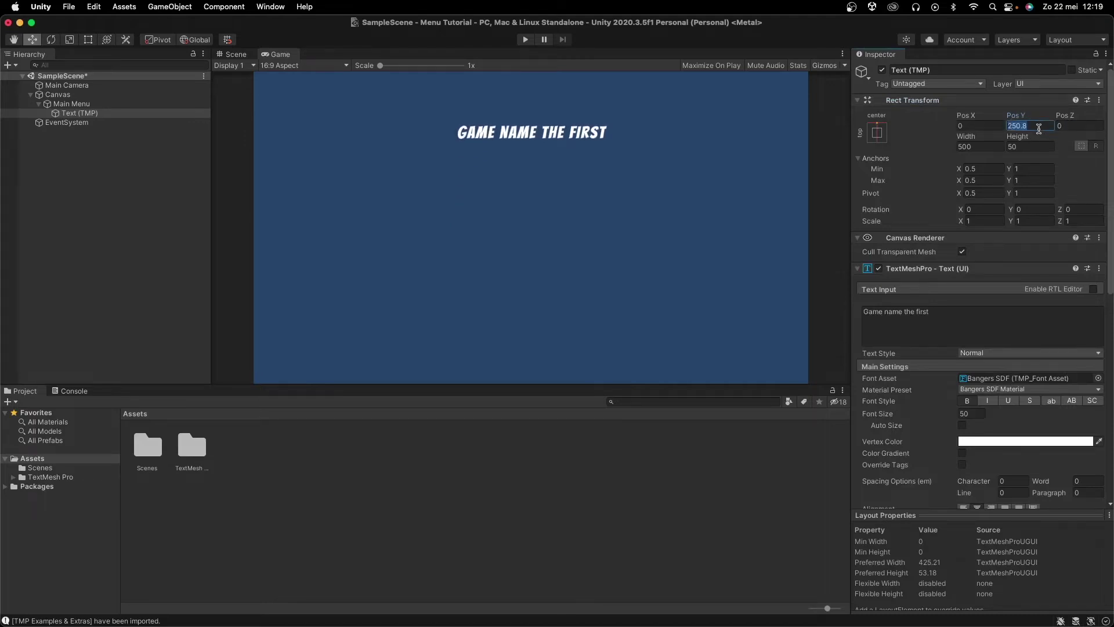
text(300)
double_click(1028, 126)
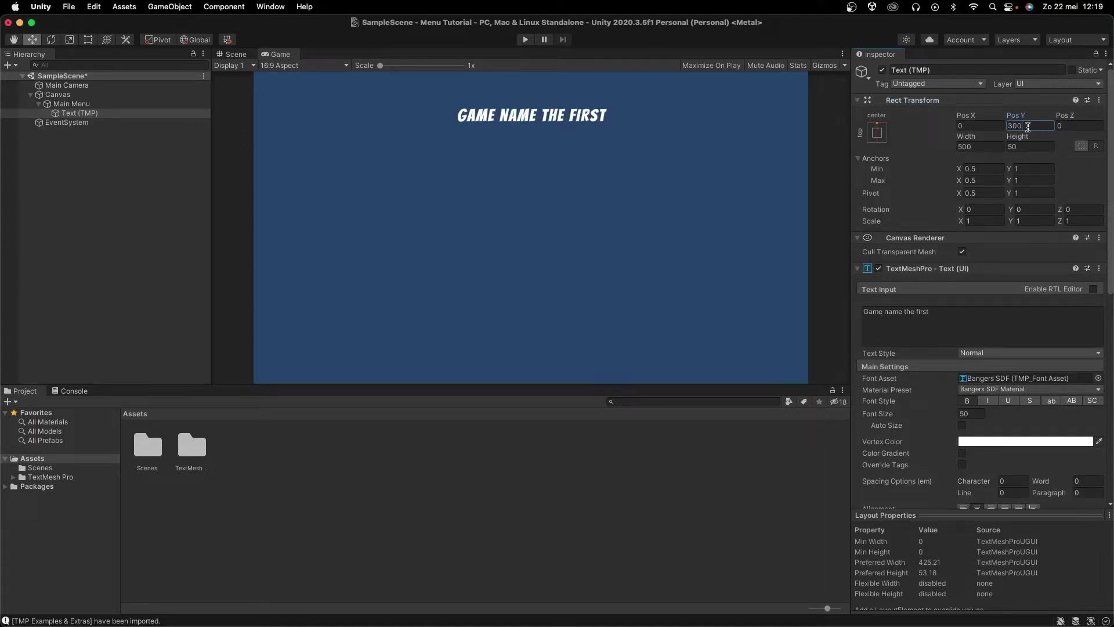
text(350)
key(super+s)
Maximize the Game view to check the title placement, and restore the normal layout.
click(843, 53)
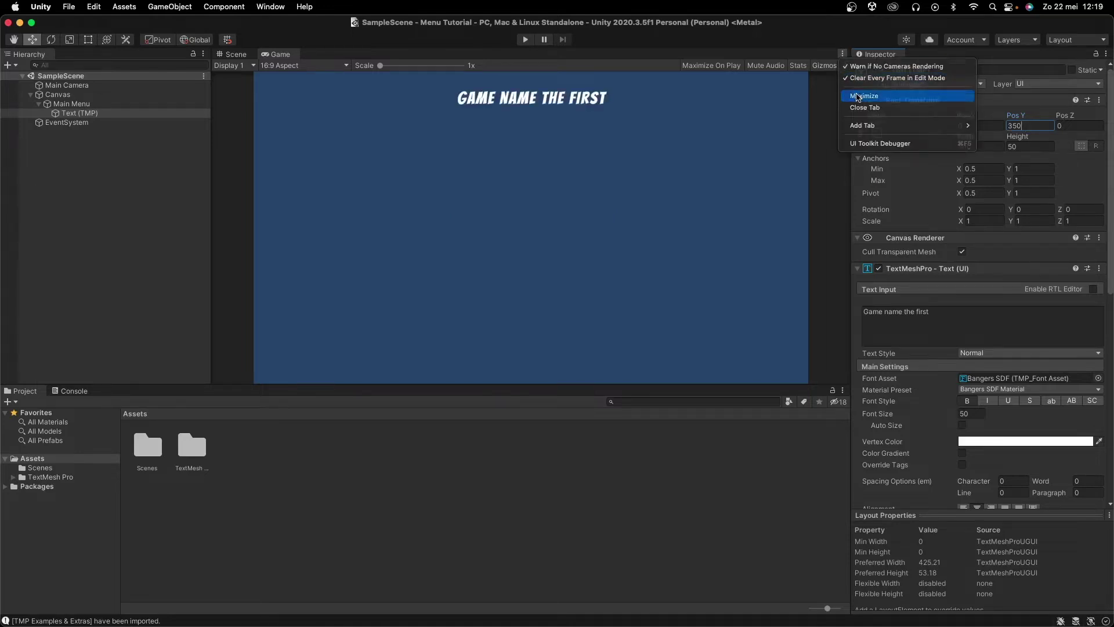
click(859, 96)
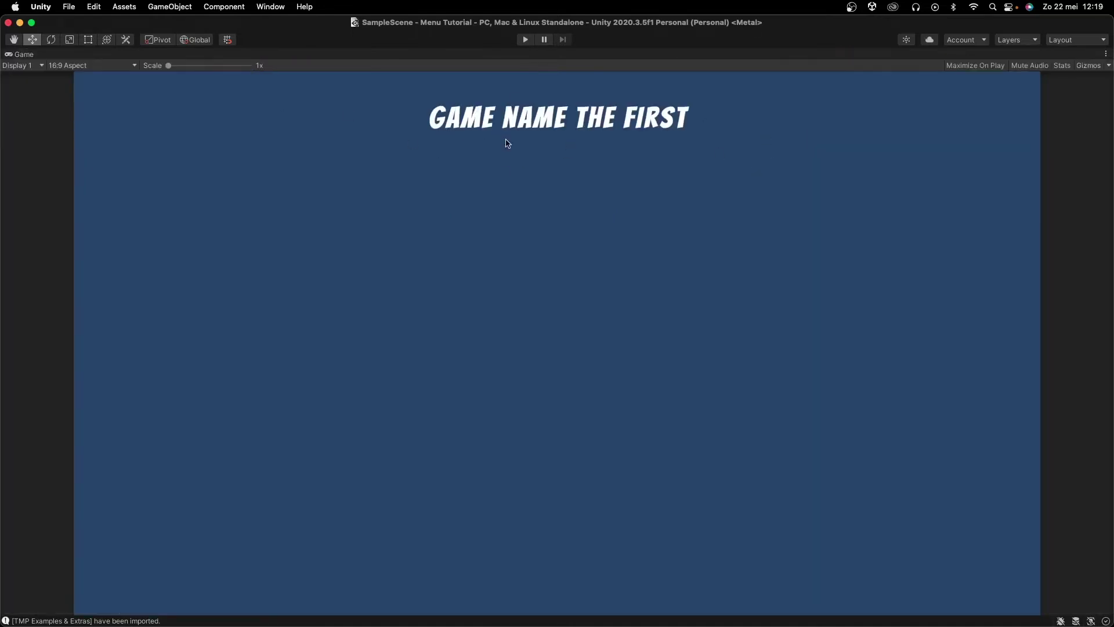
click(1106, 53)
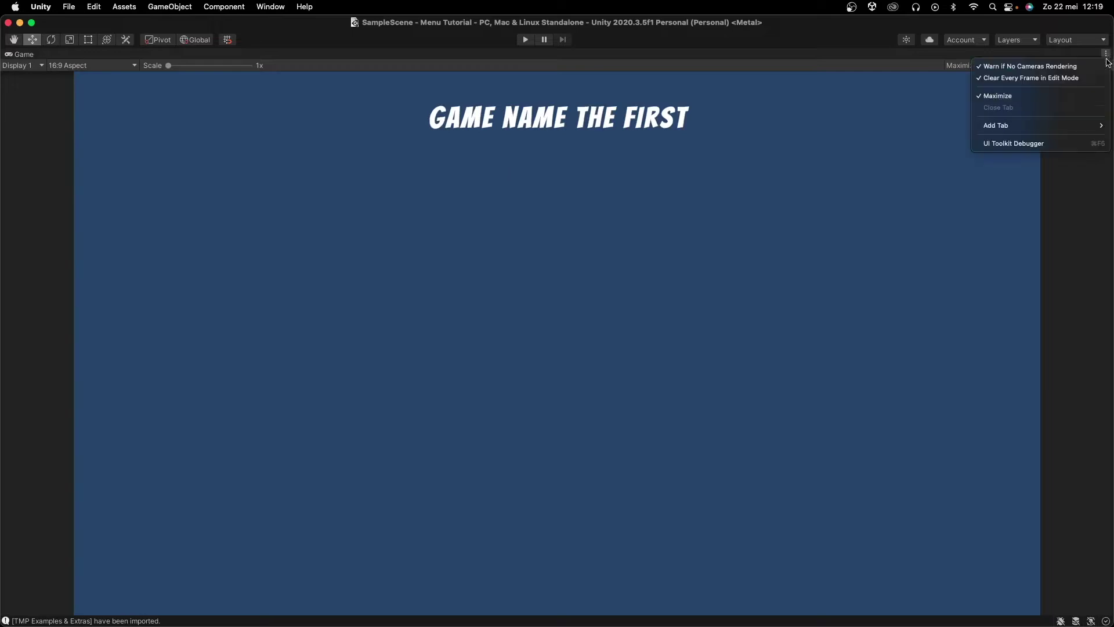
click(1082, 96)
Rename the title text object as "Game Name Text".
click(74, 105)
click(79, 112)
click(955, 68)
key(BackSpace)
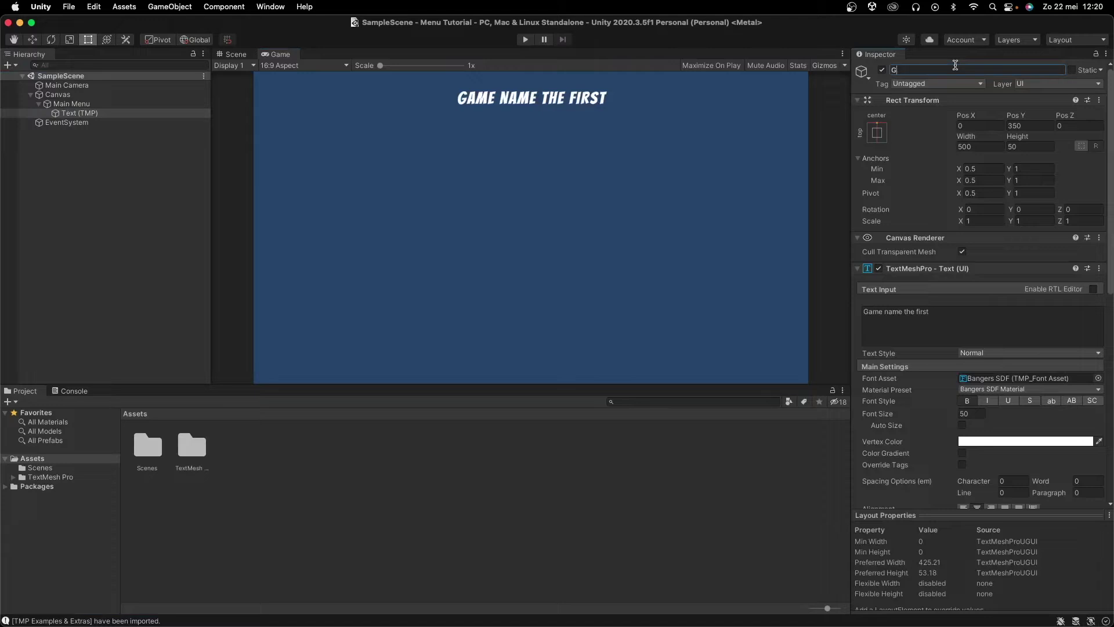
text(Game Name Text)
Duplicate Game Name Text and set the copy's Pos Y to 250.
click(83, 115)
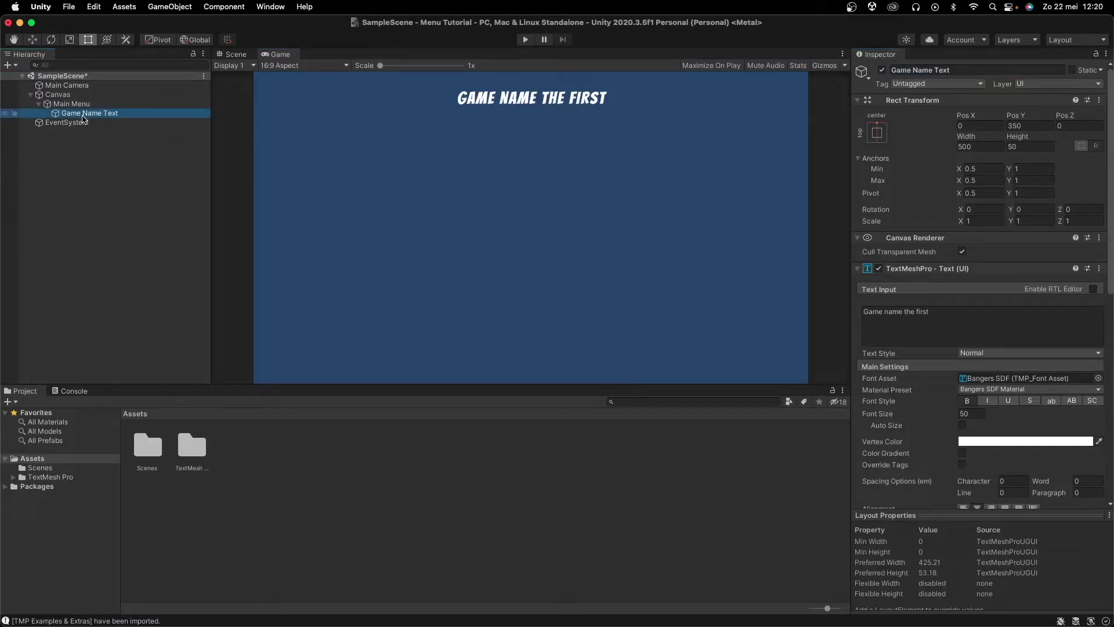
key(super+d)
click(1047, 126)
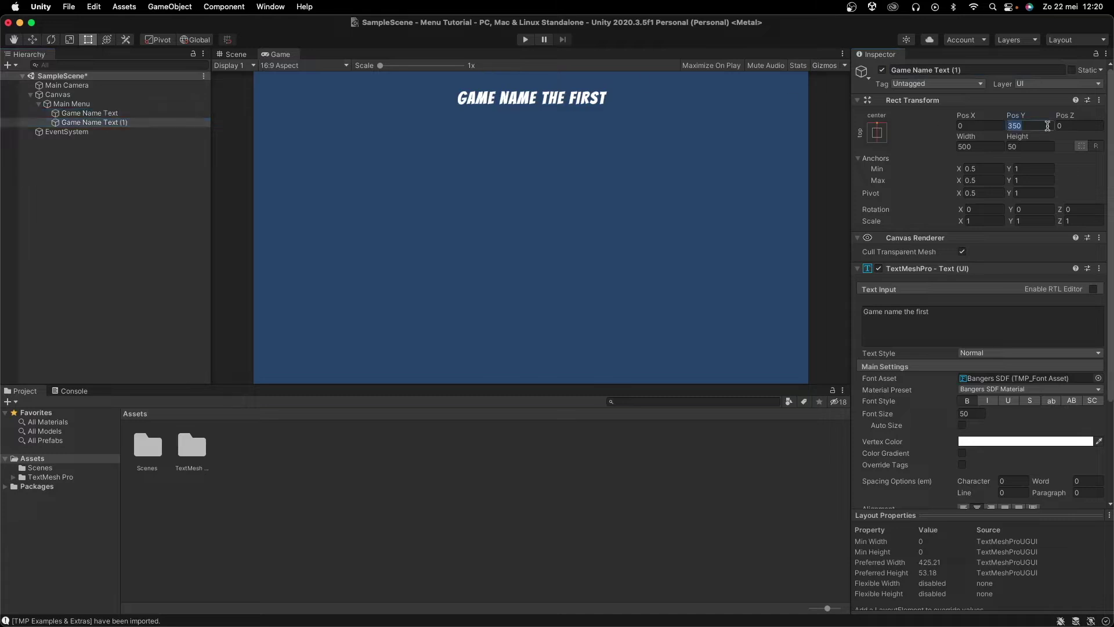
text(250)
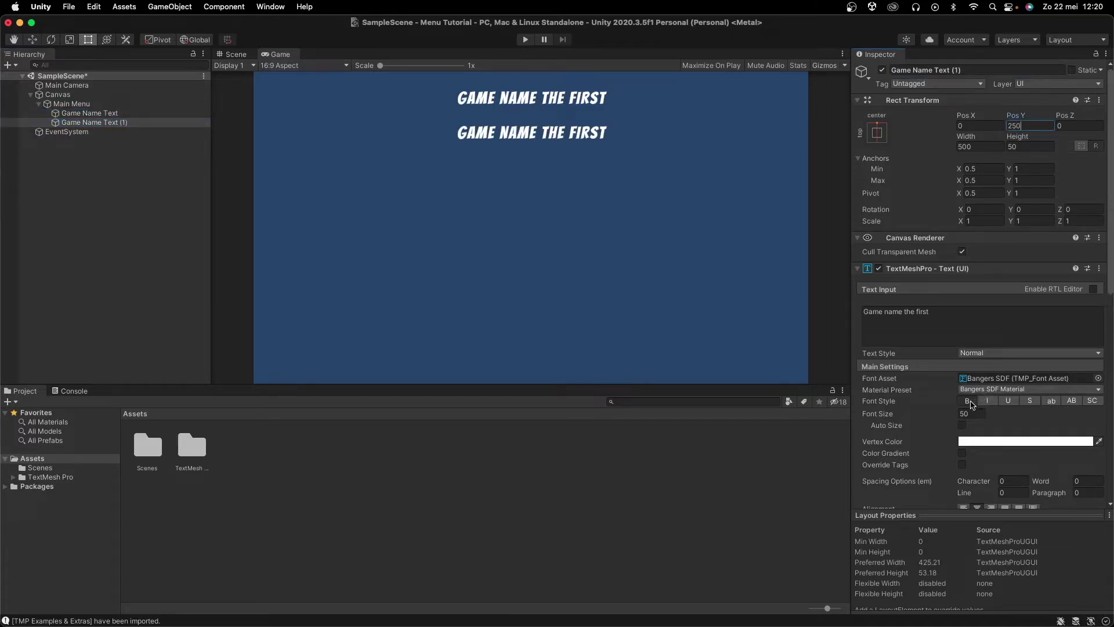
Set the duplicated text's font size to 40.
click(970, 414)
text(3)
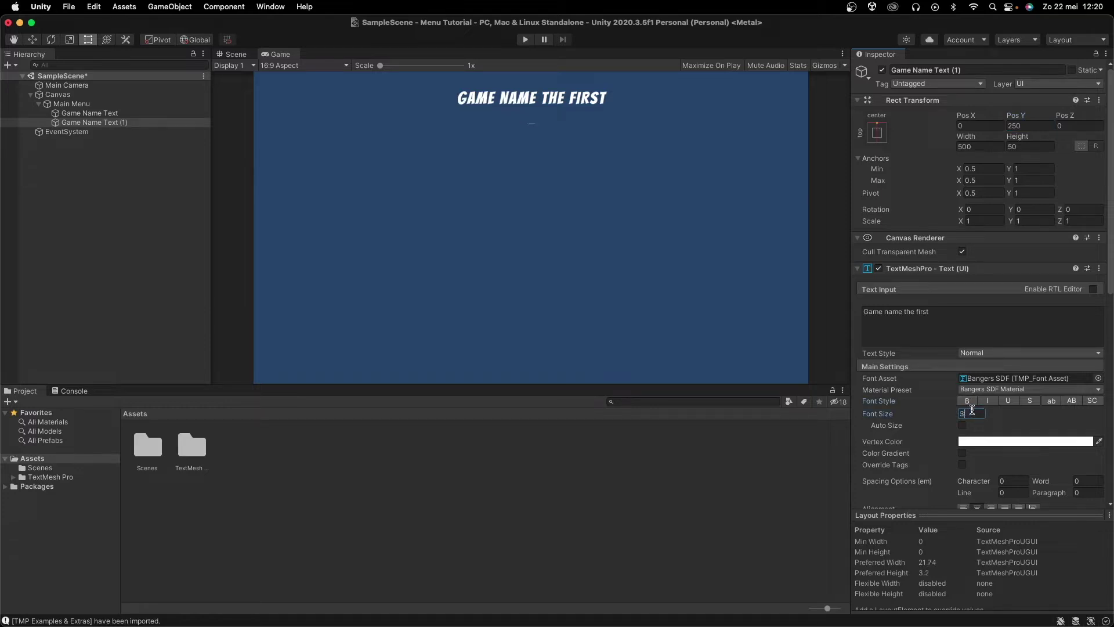
key(BackSpace)
text(40)
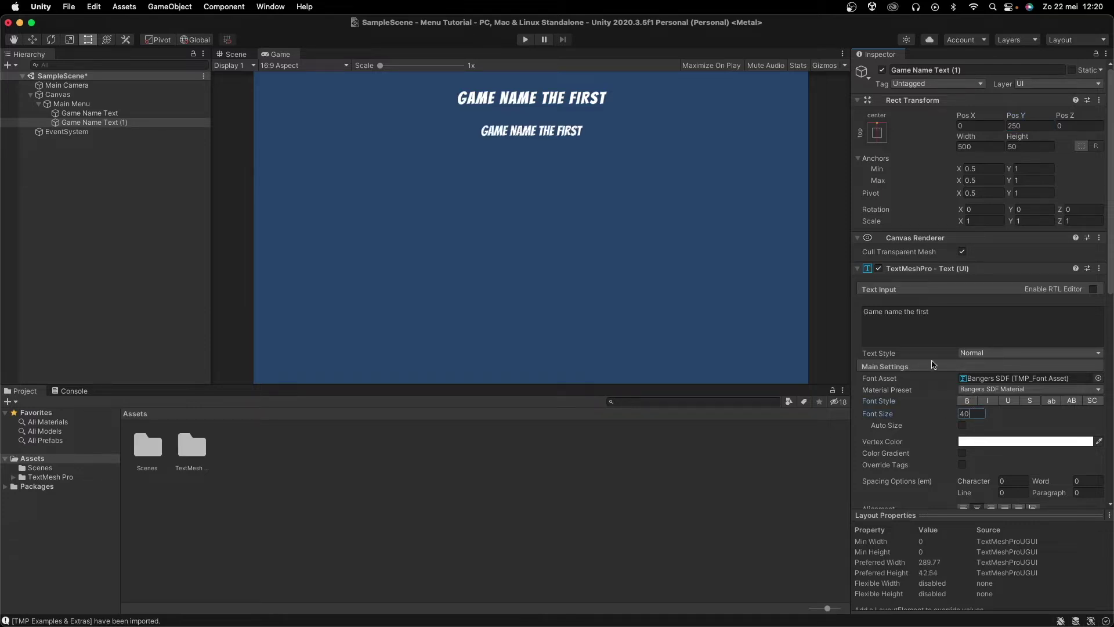
Change the duplicated text to "PLAY GAME", set its font size to 45 and save the scene.
click(946, 316)
text(PLAY)
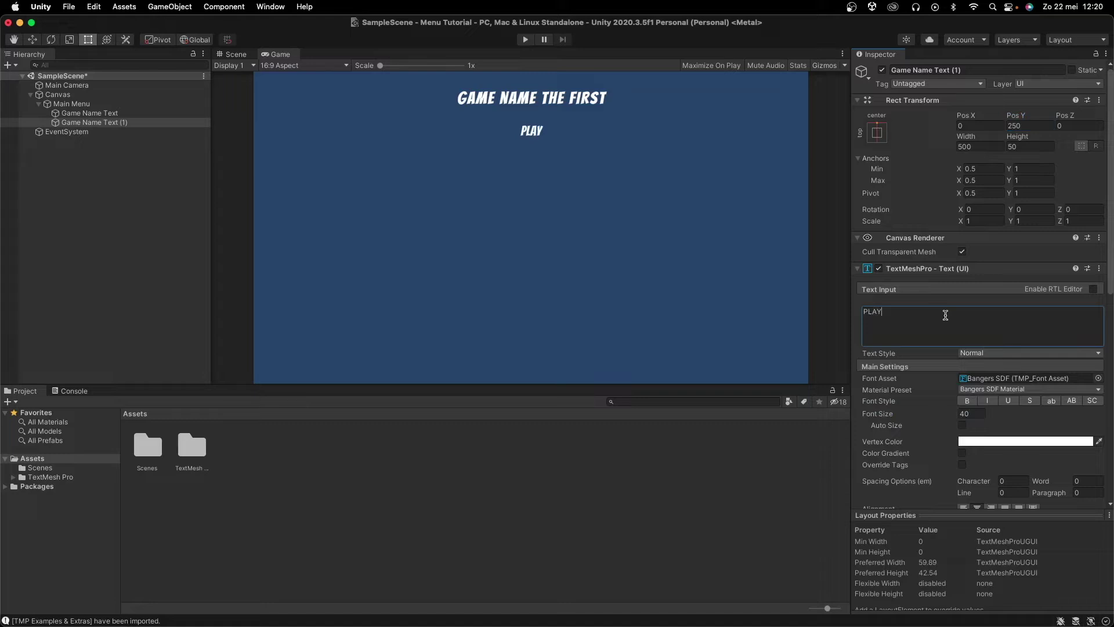
text( GAME)
click(969, 414)
text(45)
key(super+s)
Switch to the Scene view and add a Button component to the PLAY GAME text.
click(246, 55)
key(f)
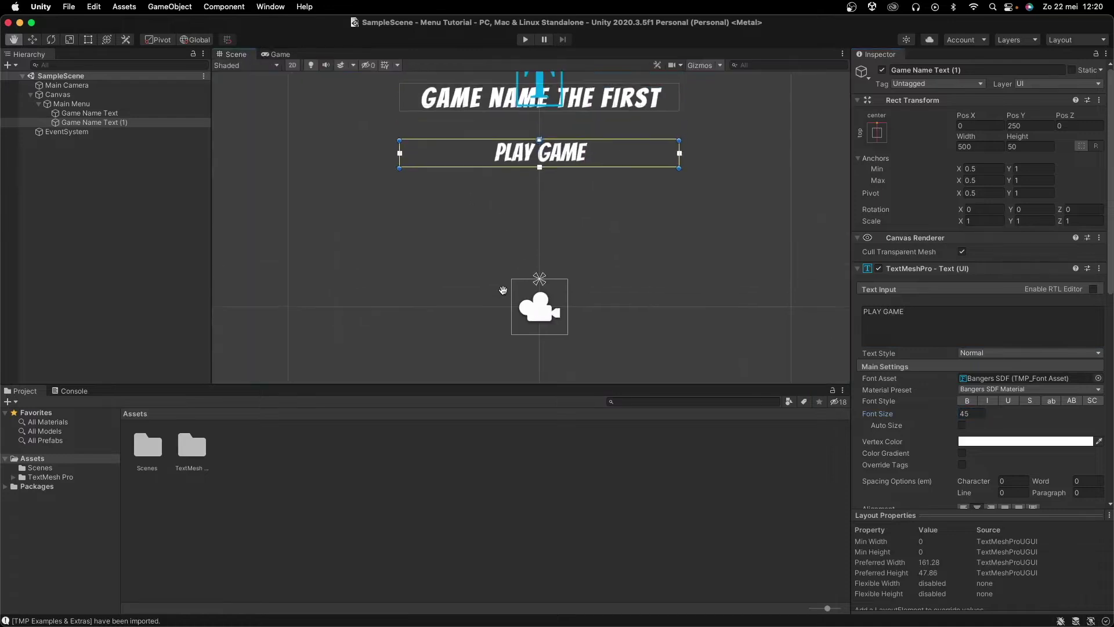
key(w)
middle_drag(516, 268, 538, 182)
scroll(981, 348, down, 10)
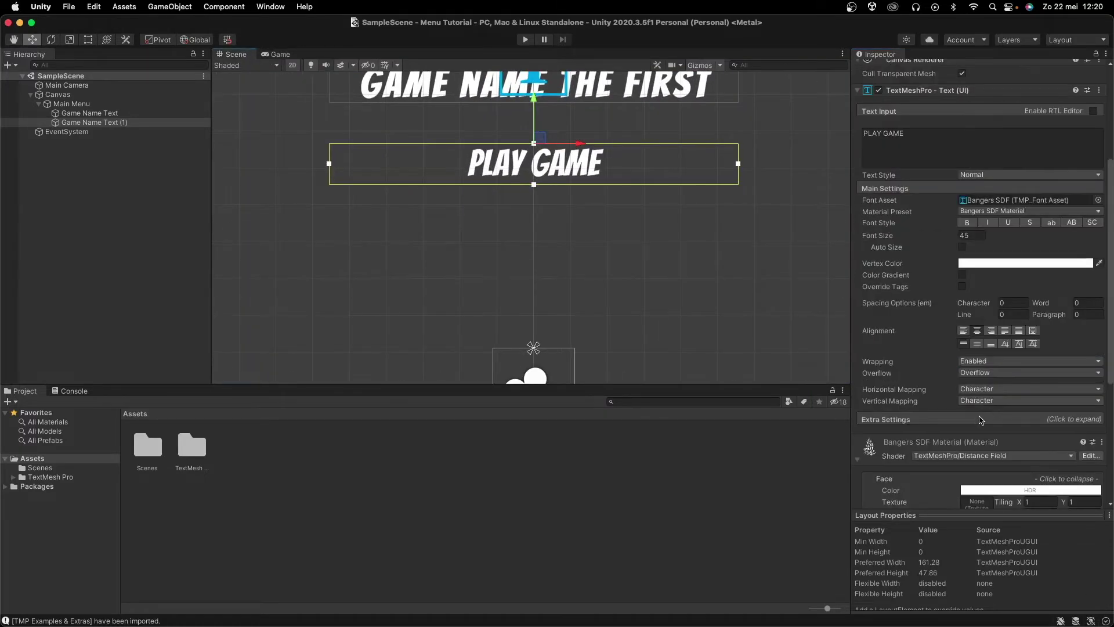
scroll(981, 377, up, 10)
scroll(974, 406, down, 10)
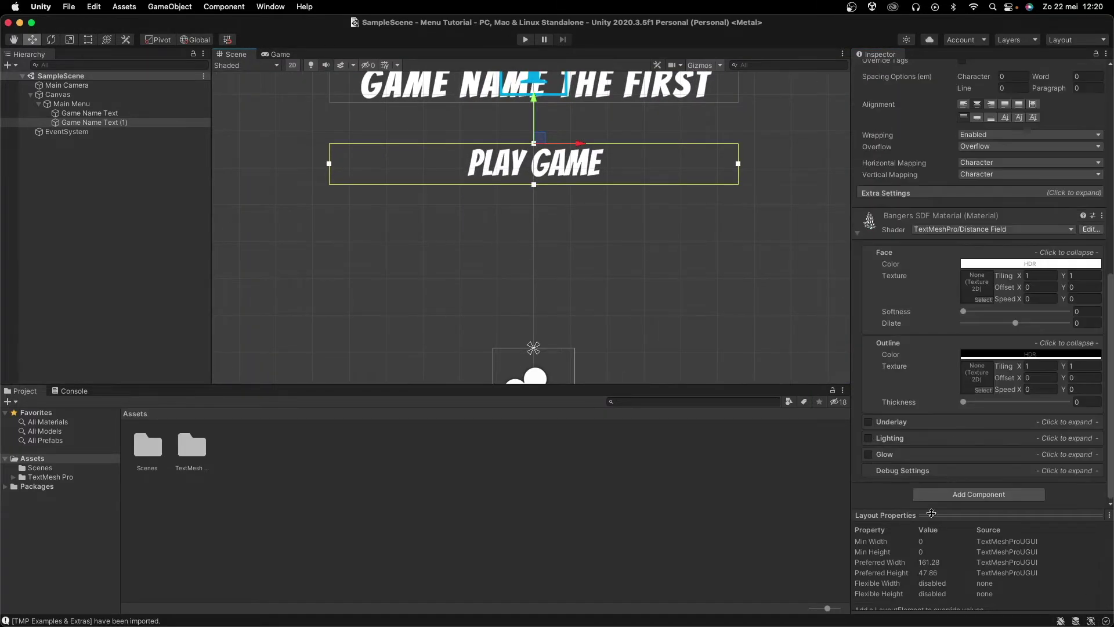
click(958, 496)
text(butt)
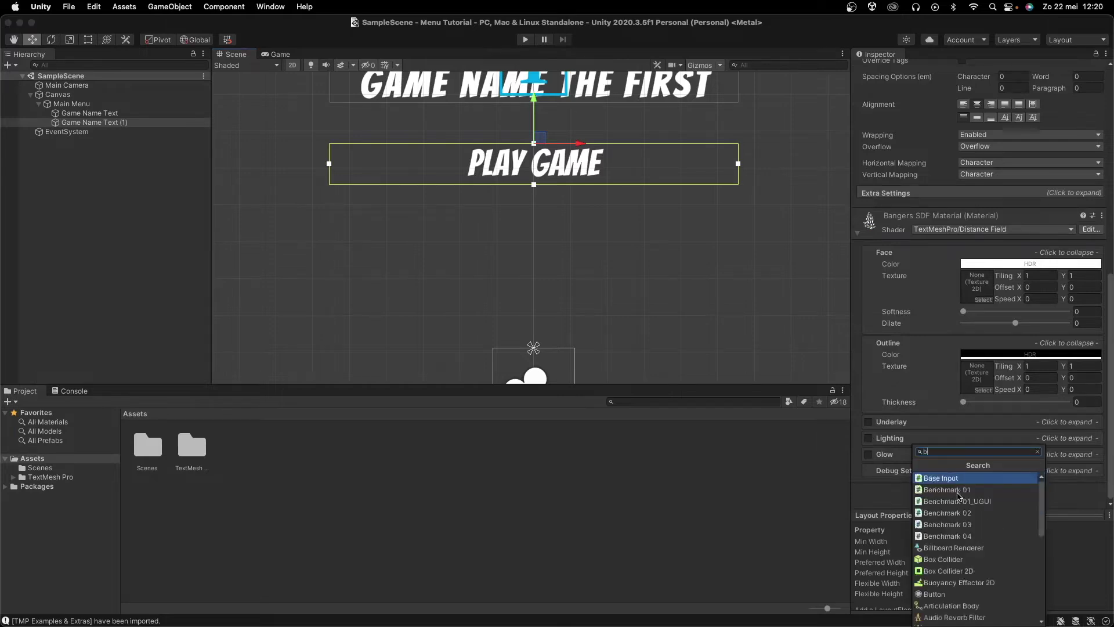
key(Return)
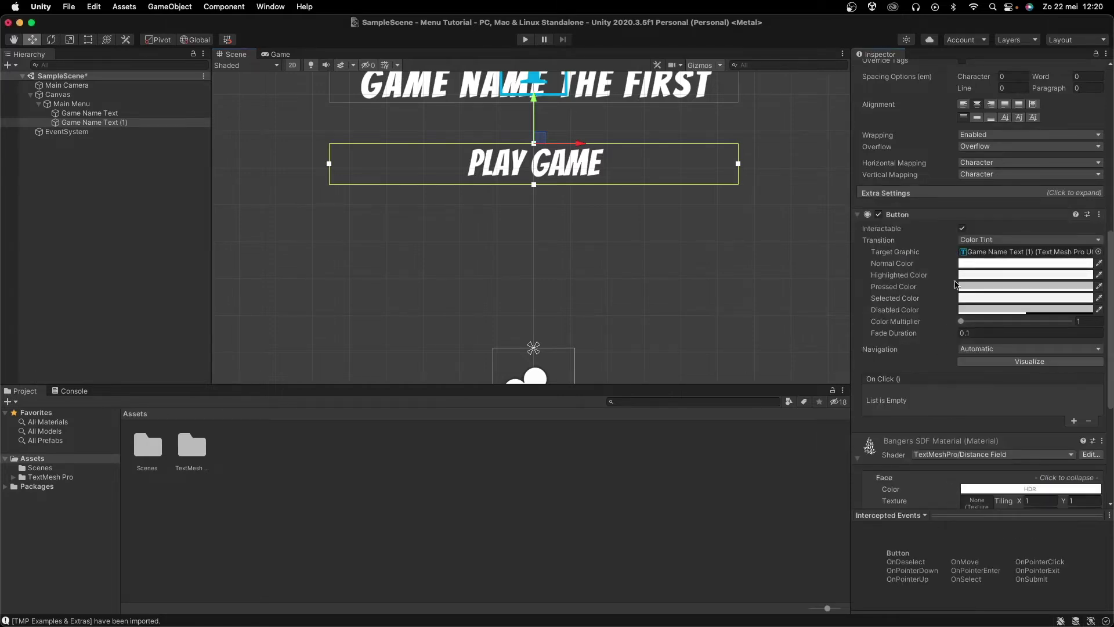
Set the button's Transition to Animation and its Navigation to None.
scroll(955, 284, up, 4)
middle_drag(605, 223, 579, 285)
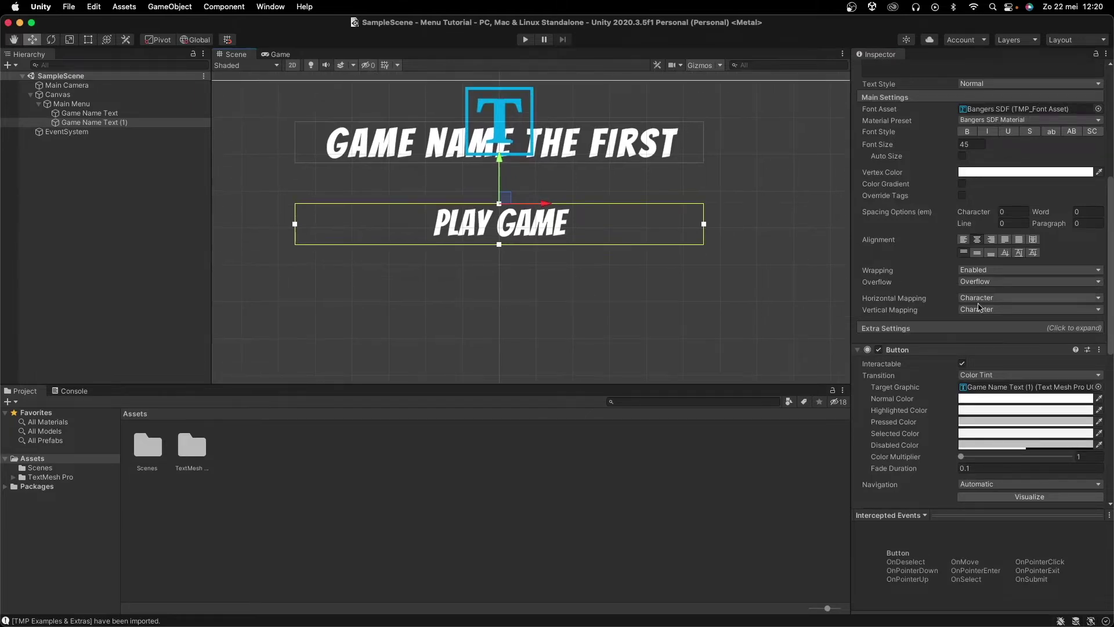
scroll(667, 232, down, 4)
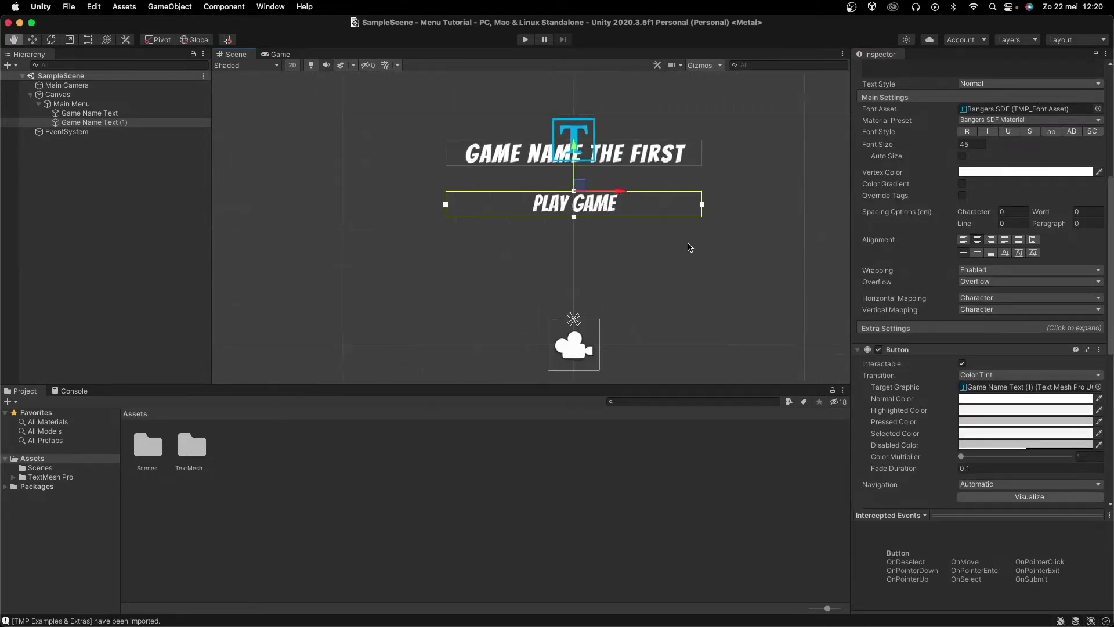
scroll(656, 246, down, 2)
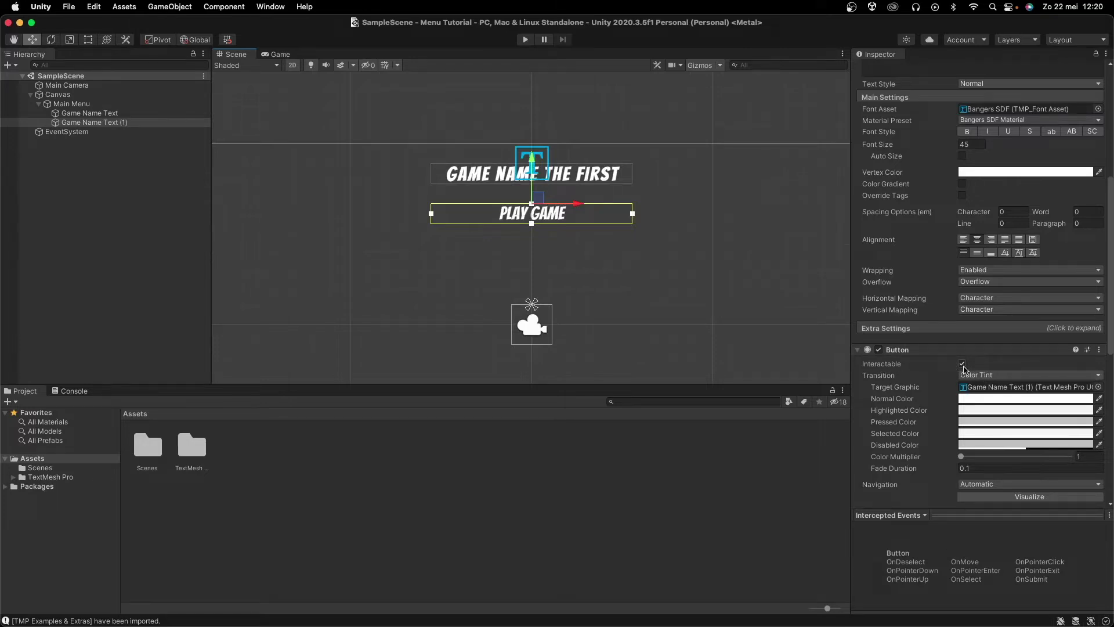
click(974, 376)
click(985, 402)
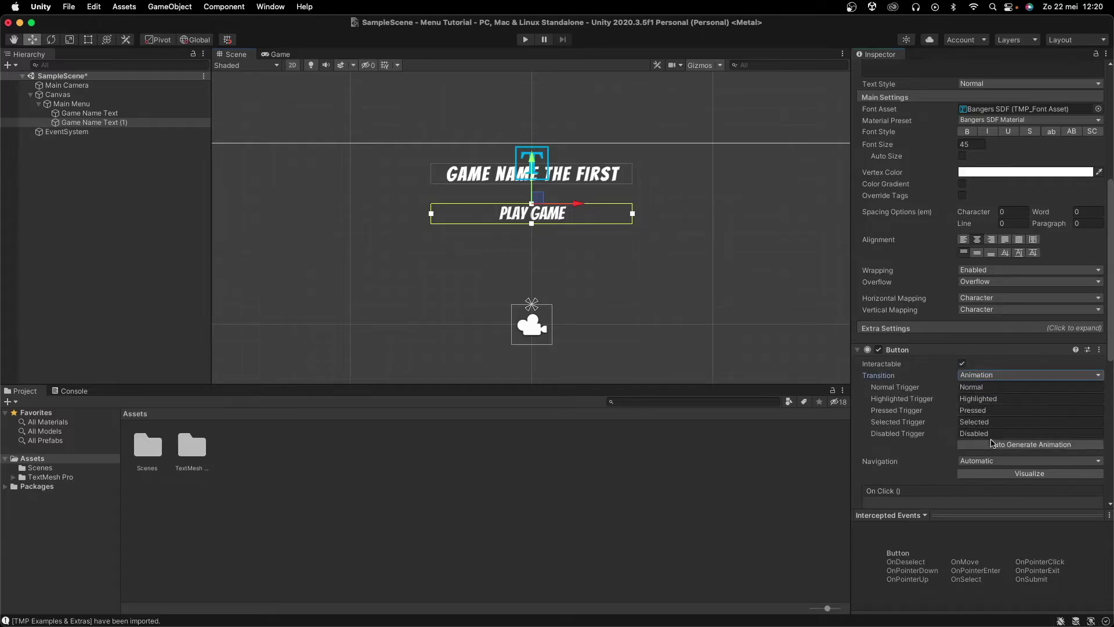
click(992, 463)
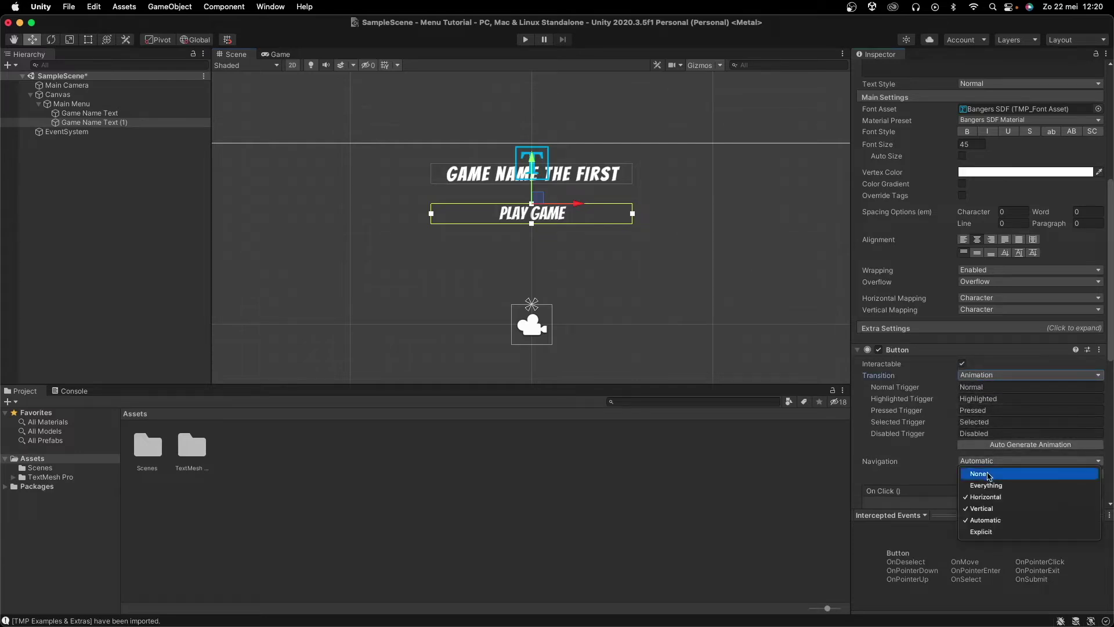
click(989, 475)
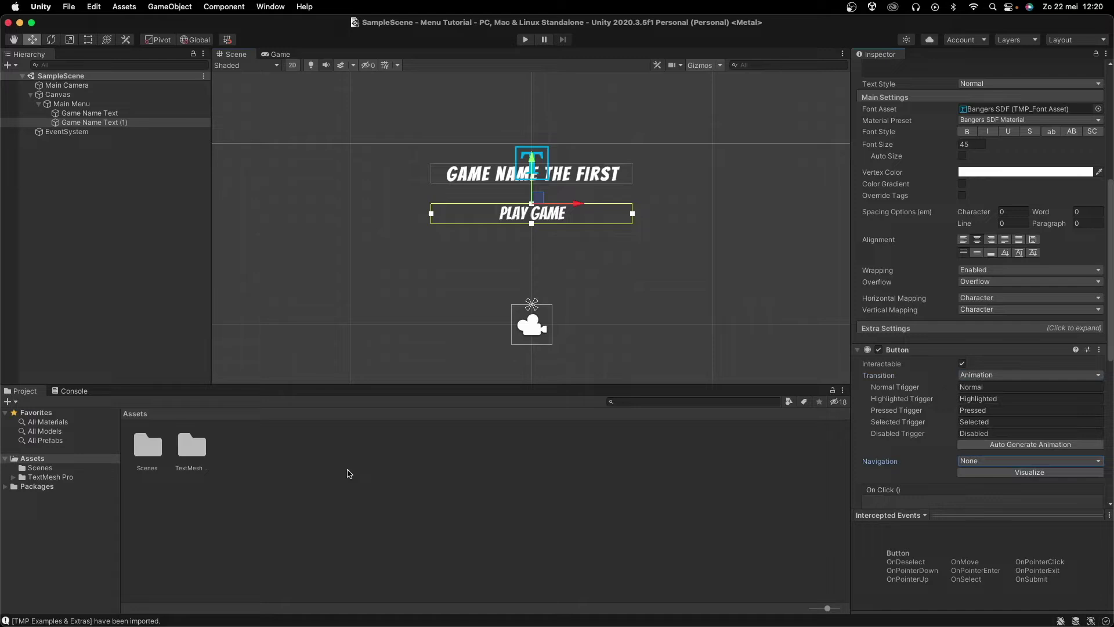
Create an "Animations" folder in Assets and open it.
right_click(312, 467)
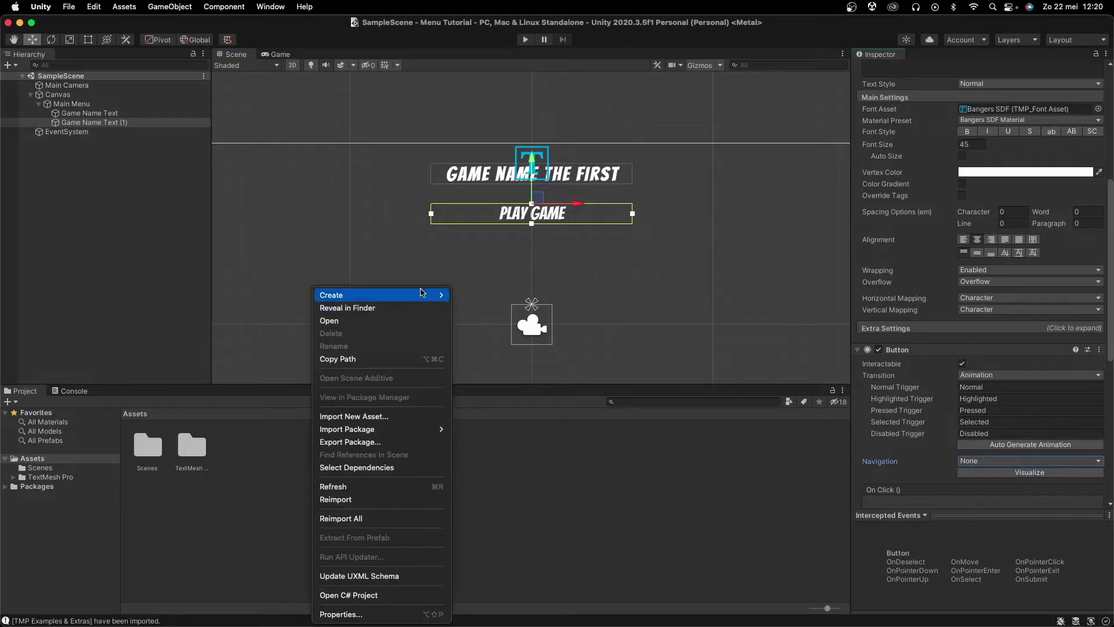
mouse_move(420, 293)
click(493, 129)
text(Ani)
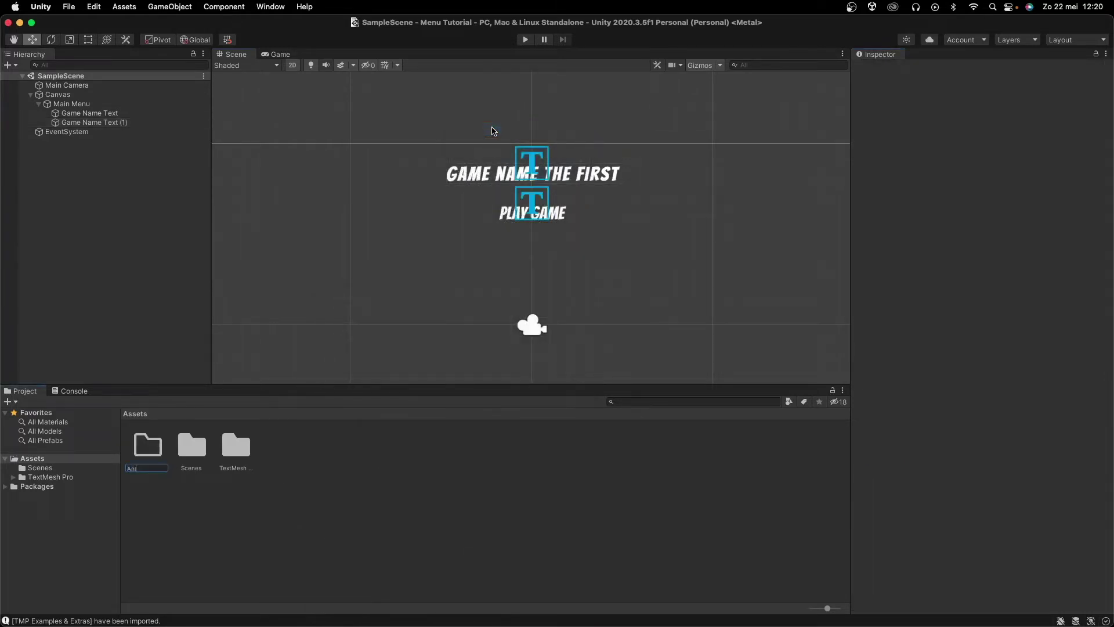
text(mations)
key(Return)
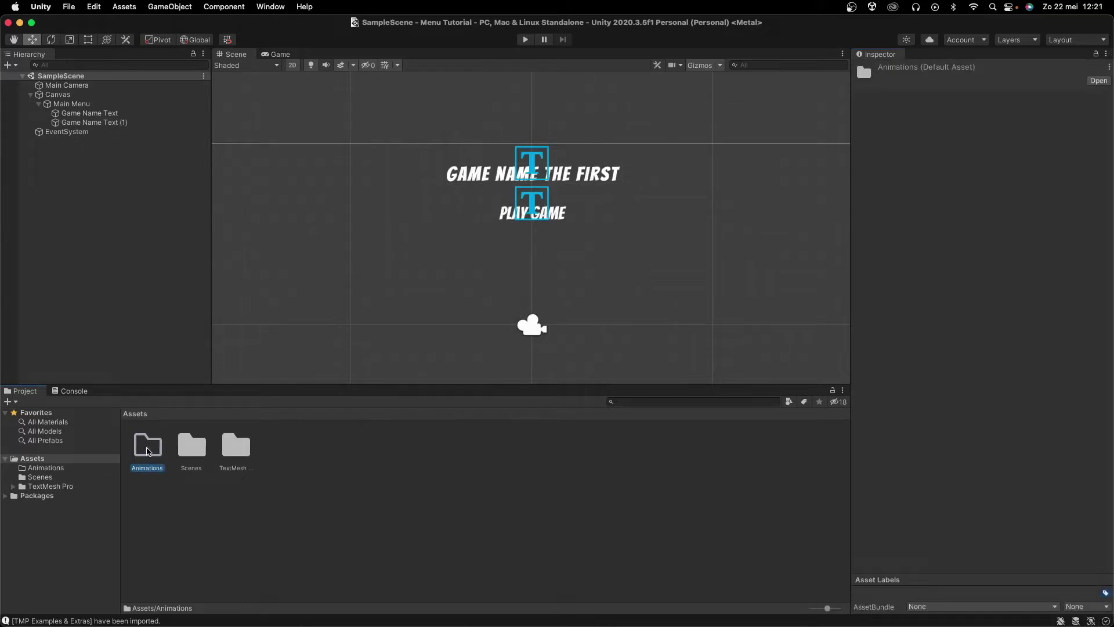
double_click(147, 452)
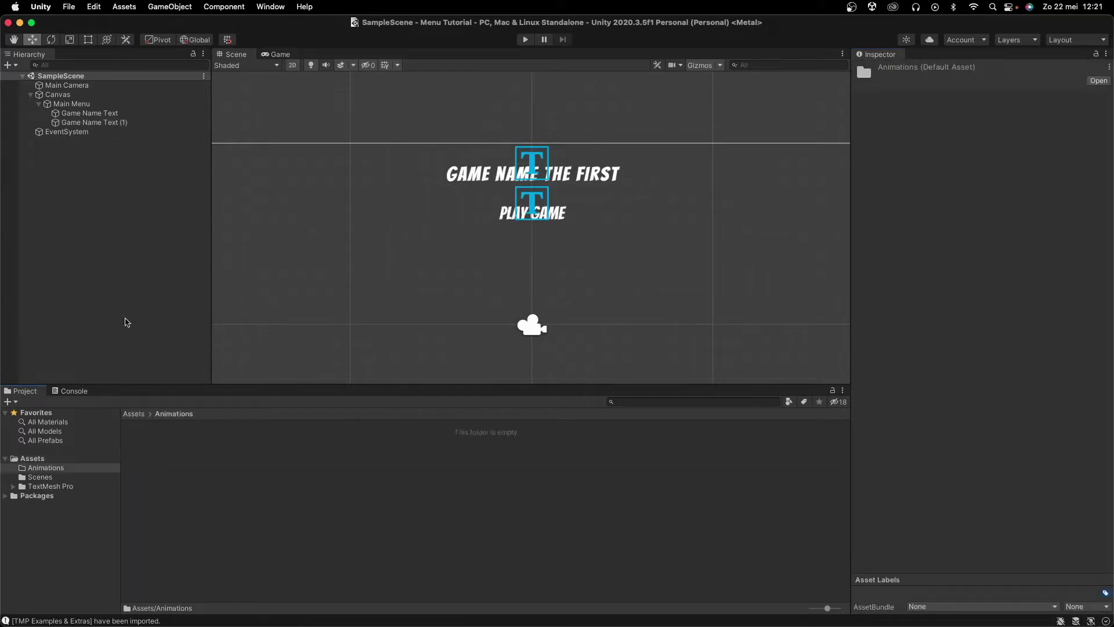
Rename the PLAY GAME text object as "Play Game Button".
click(119, 115)
click(119, 121)
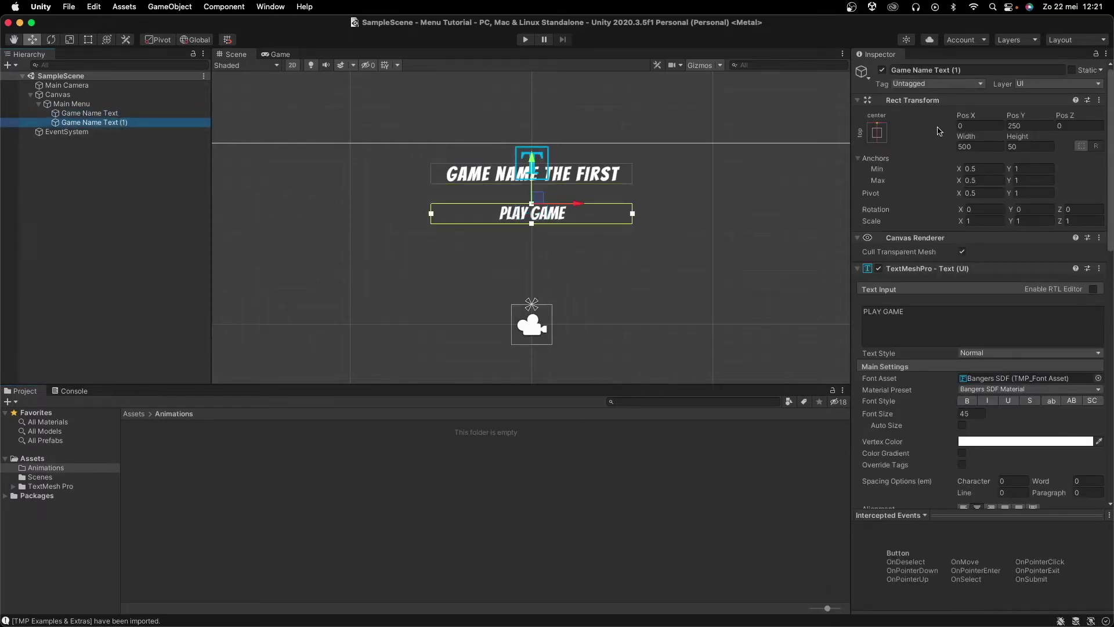
click(972, 70)
text(Play)
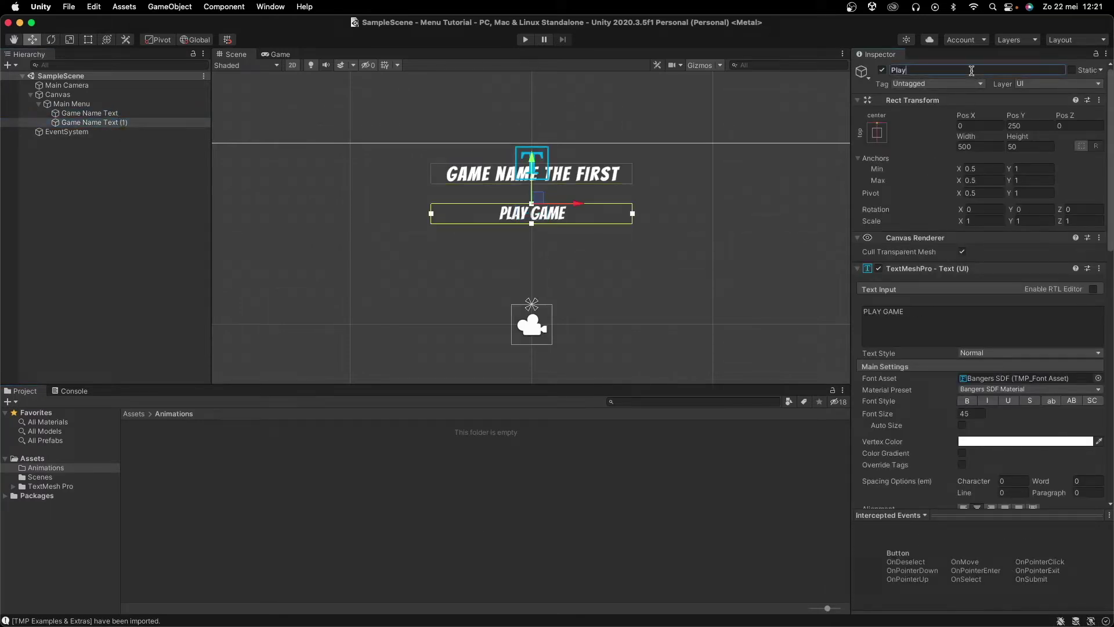
text( Game Button)
key(Return)
Auto-generate the button's animations and save the animator controller as "Menu Button" in the Animations folder.
scroll(966, 280, down, 15)
scroll(966, 280, up, 10)
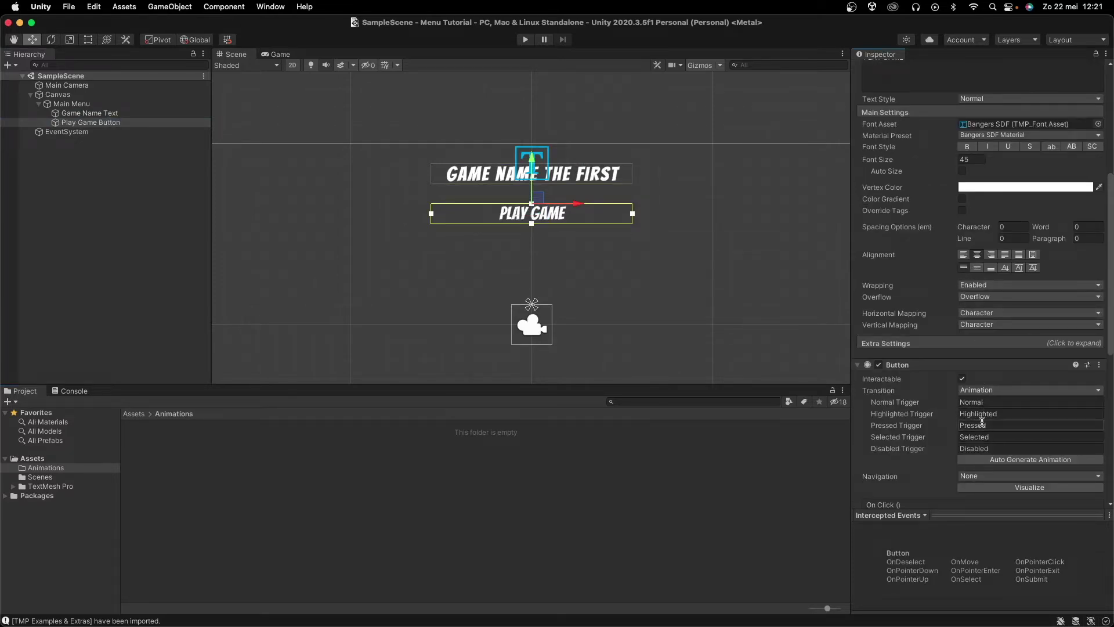
click(996, 460)
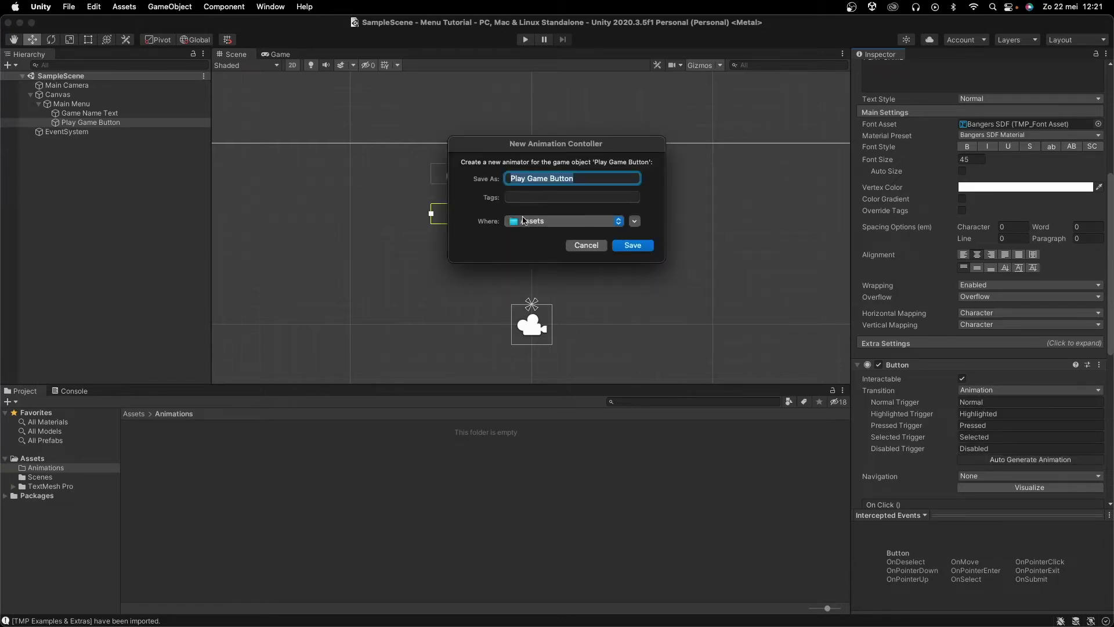
click(634, 222)
click(662, 266)
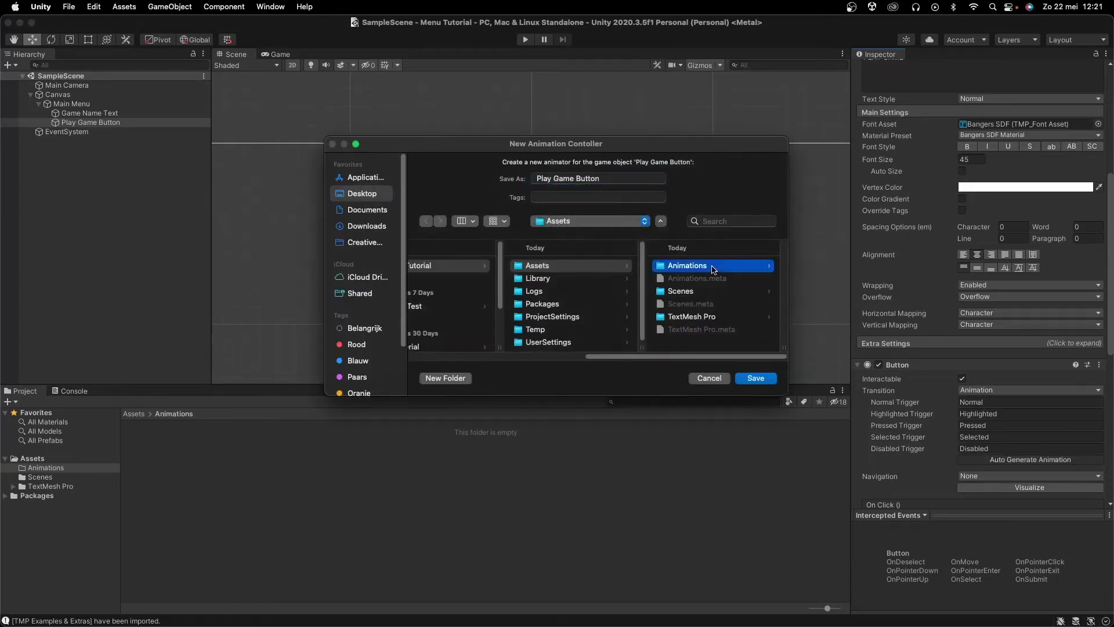
click(629, 180)
key(BackSpace)
text(Menu)
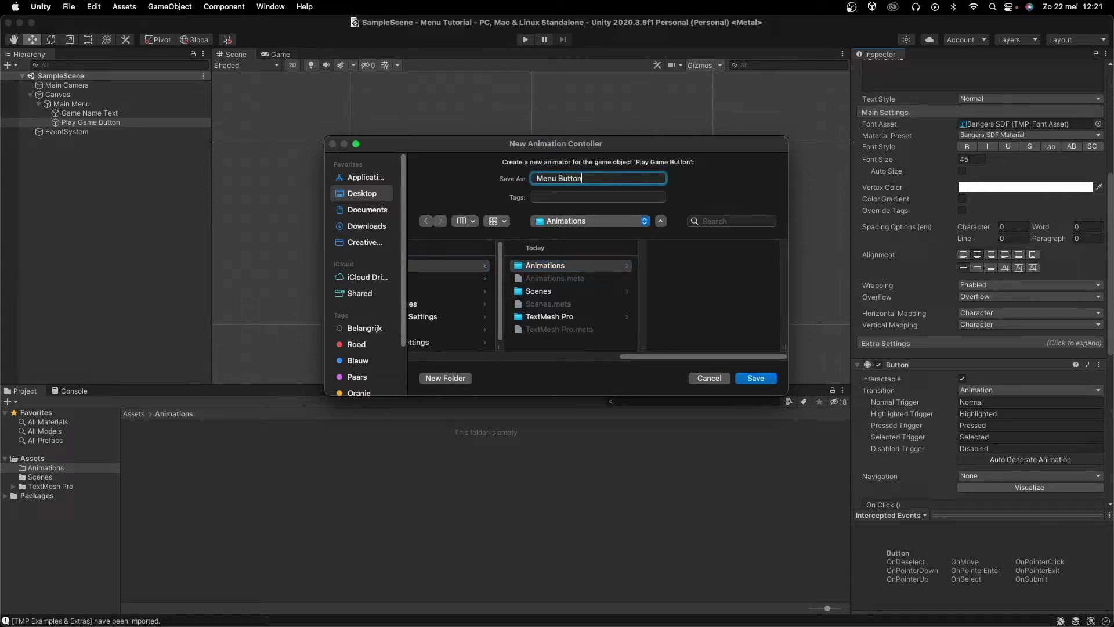
key(Return)
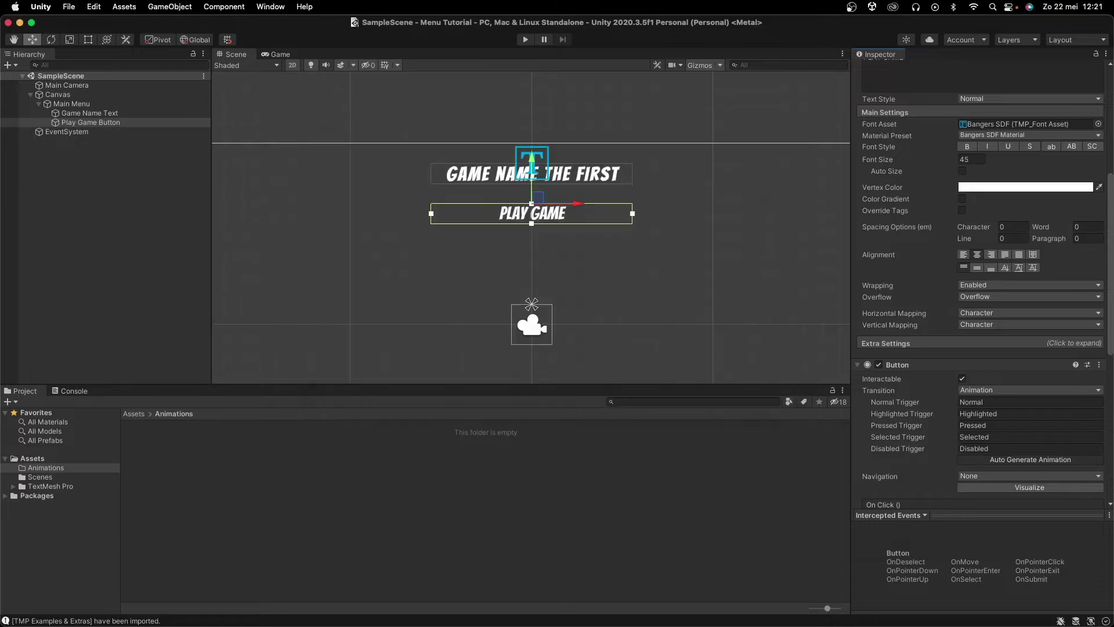
Select the Play Game Button, open the Animation window and dock it beside the Console.
click(140, 451)
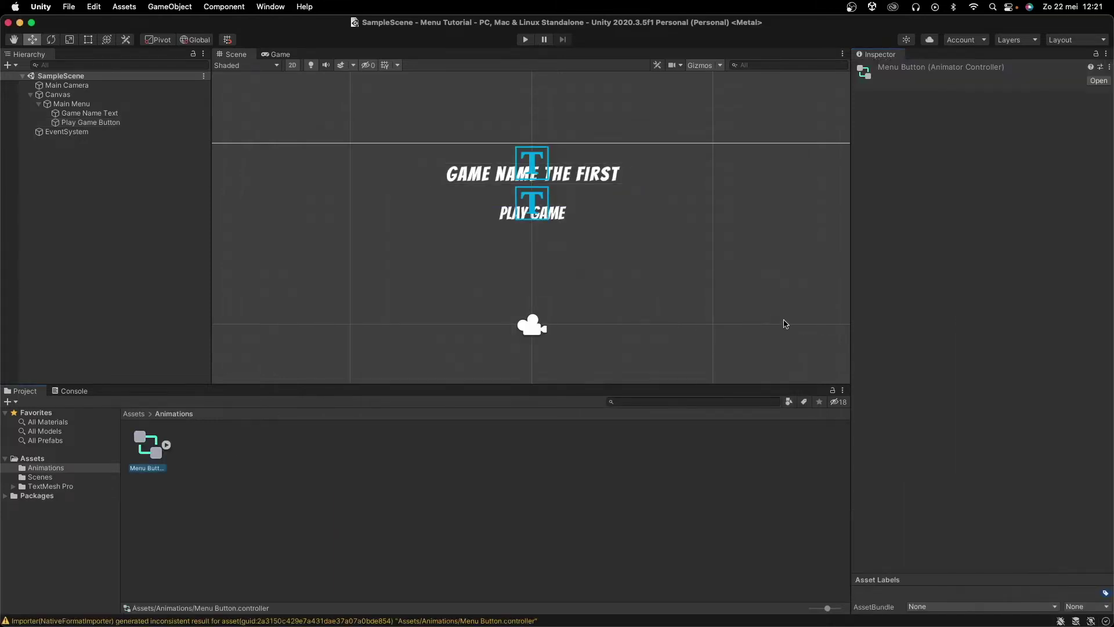
drag(134, 445, 116, 123)
scroll(1010, 417, down, 10)
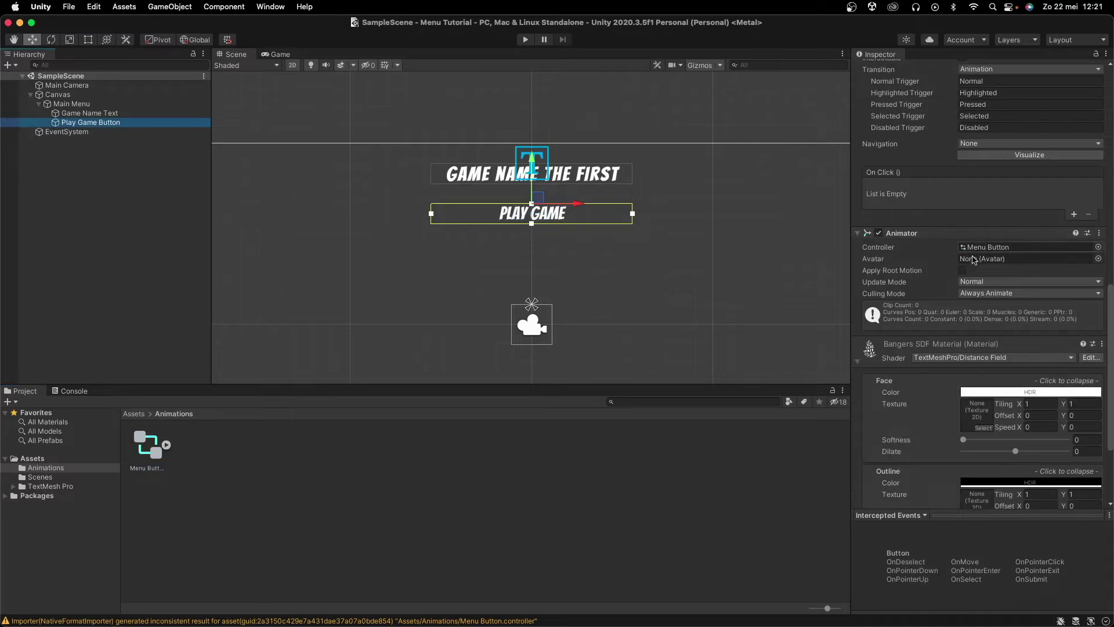
scroll(973, 261, up, 10)
scroll(975, 419, down, 5)
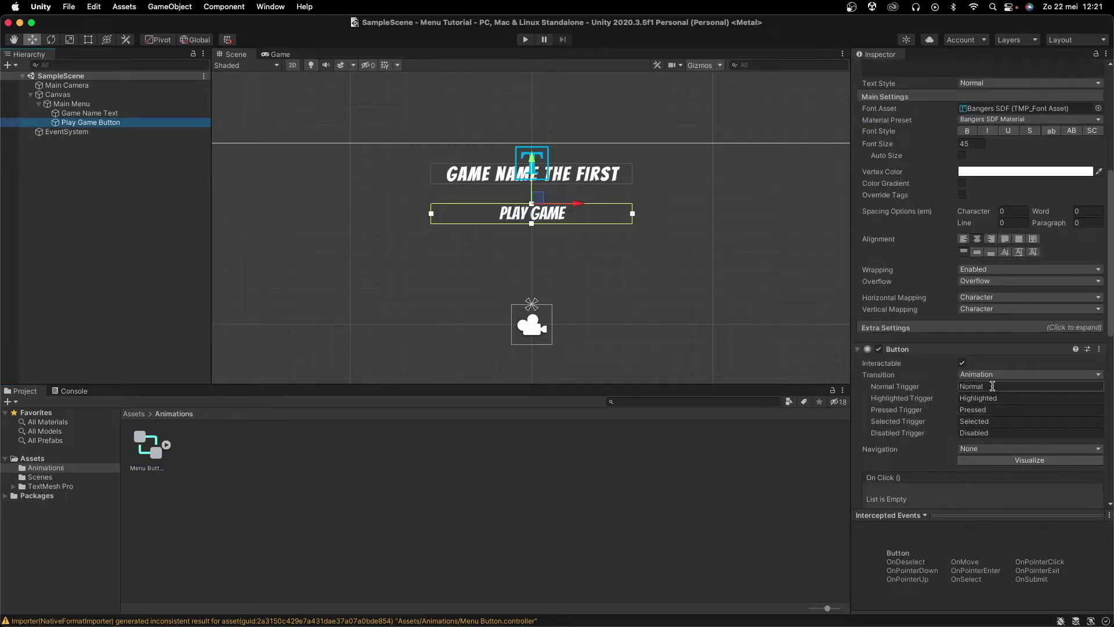
click(270, 7)
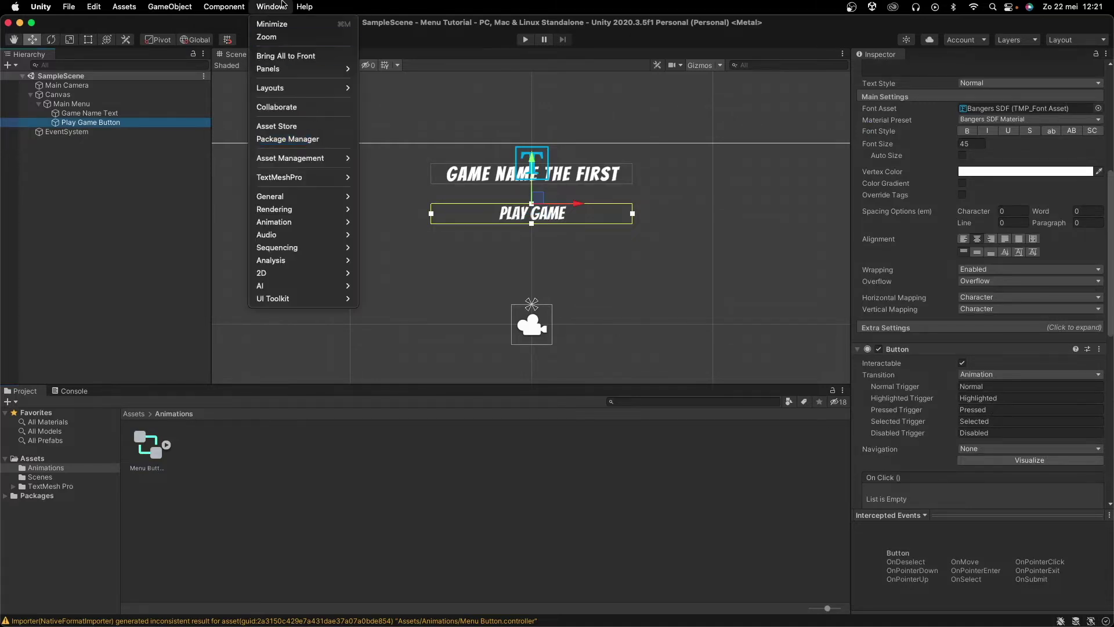
mouse_move(294, 213)
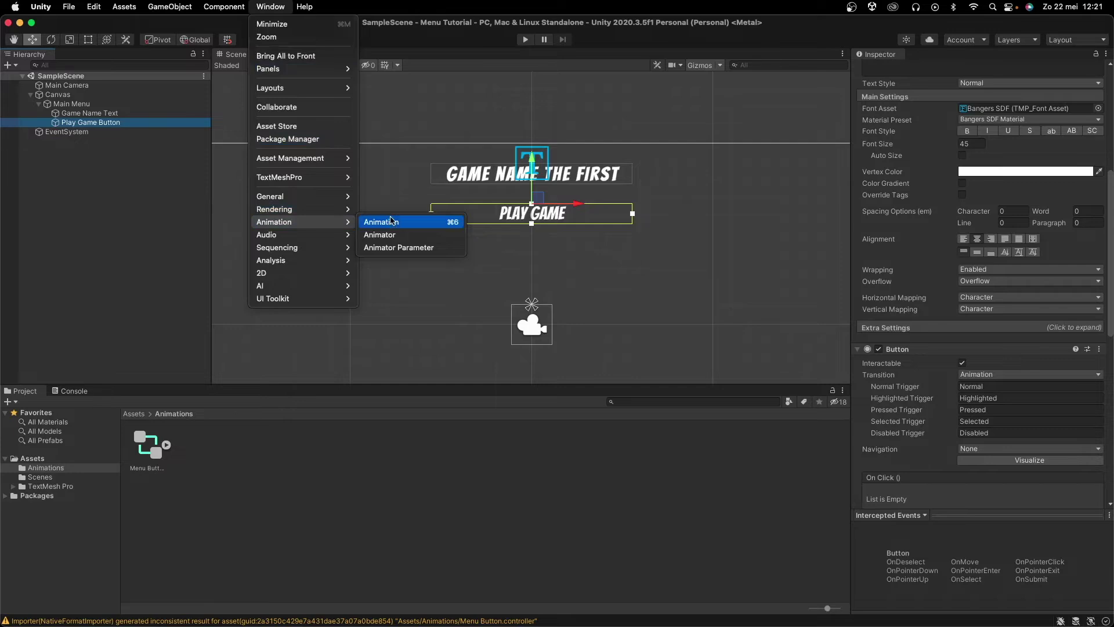
click(390, 222)
drag(421, 154, 229, 394)
Record a keyframe at frame 0 of the Normal clip with the Play Game Button's Pos Z set to 0.
scroll(349, 328, right, 3)
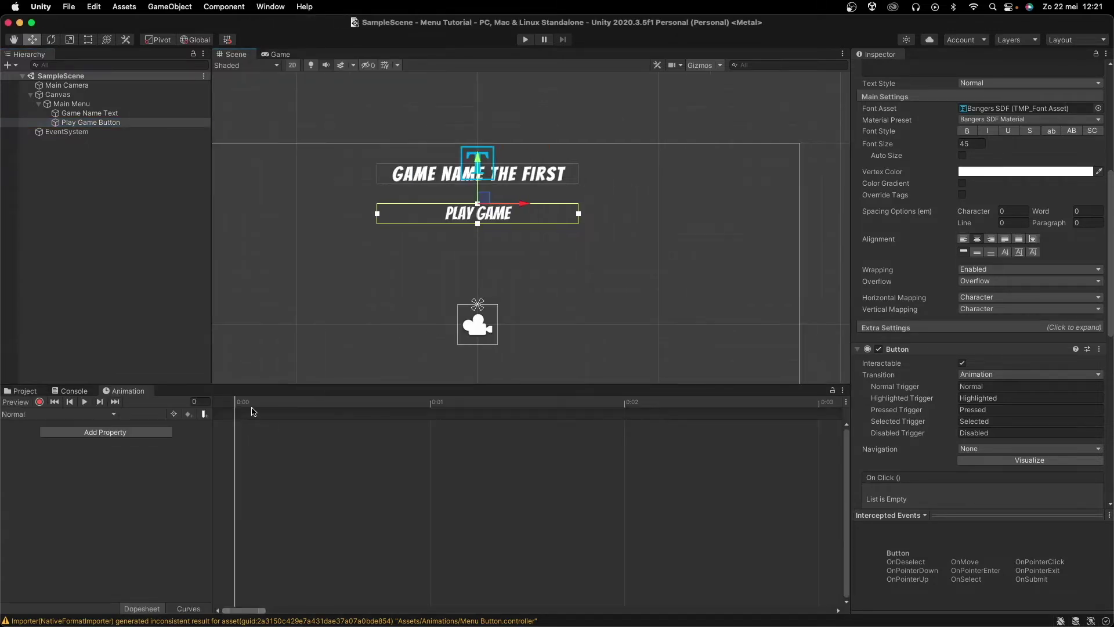
scroll(399, 293, down, 2)
click(40, 402)
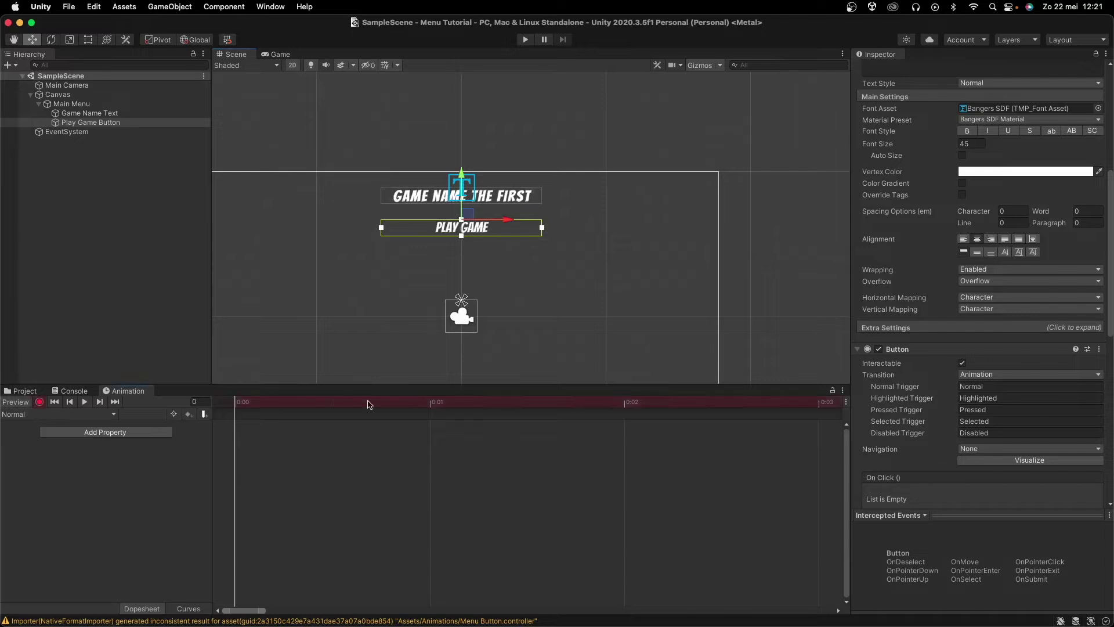
scroll(357, 444, down, 5)
scroll(367, 439, down, 2)
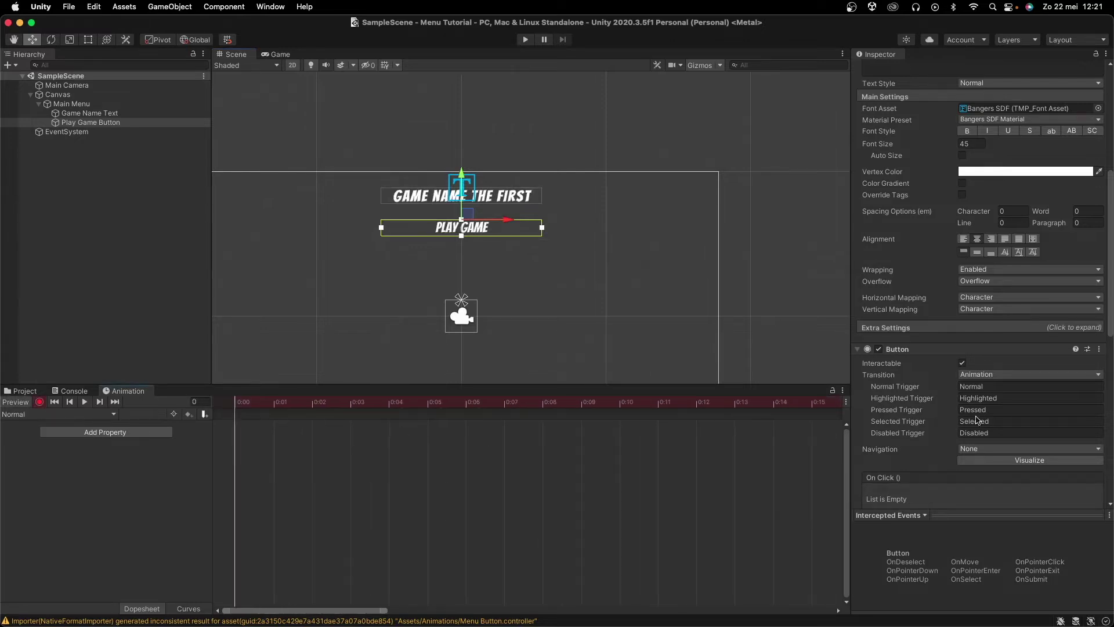
drag(333, 409, 142, 415)
middle_drag(452, 285, 521, 266)
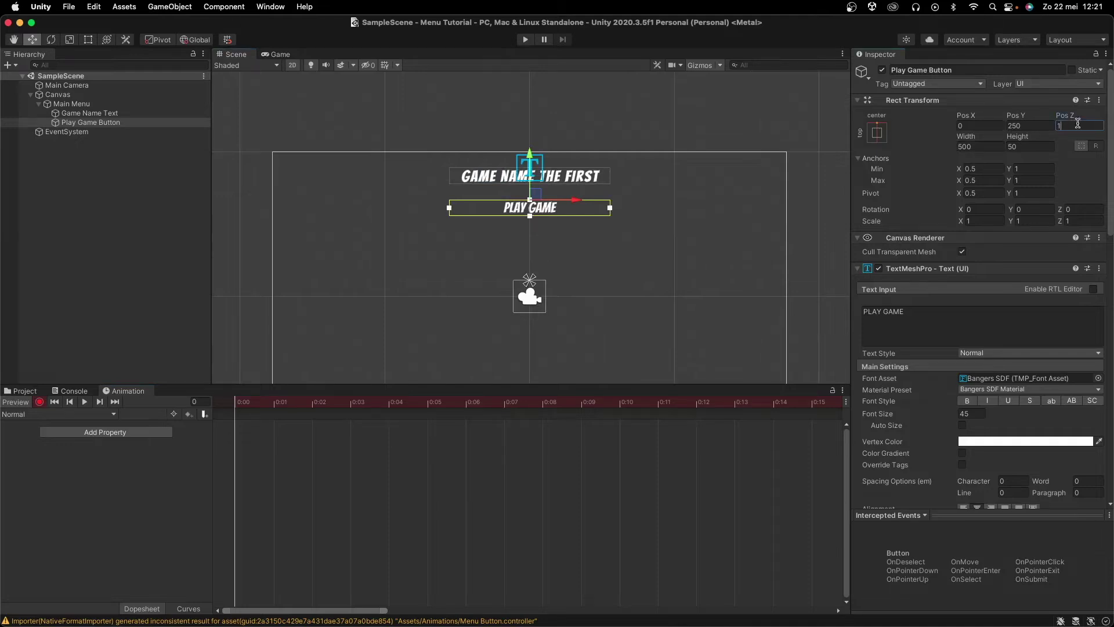
key(Return)
text(0)
key(Return)
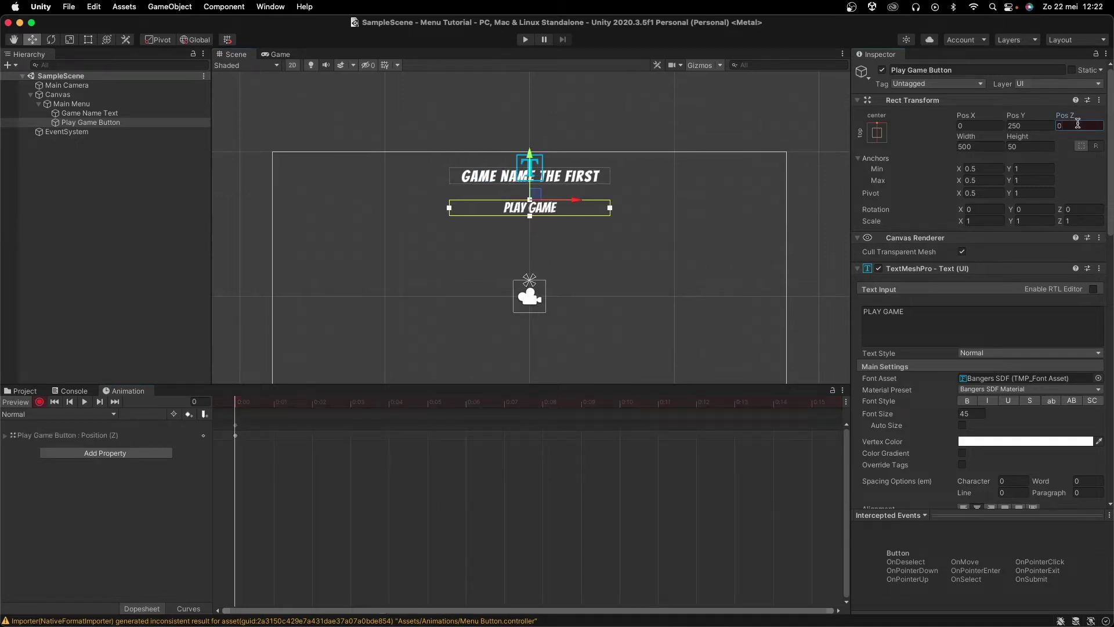
click(39, 402)
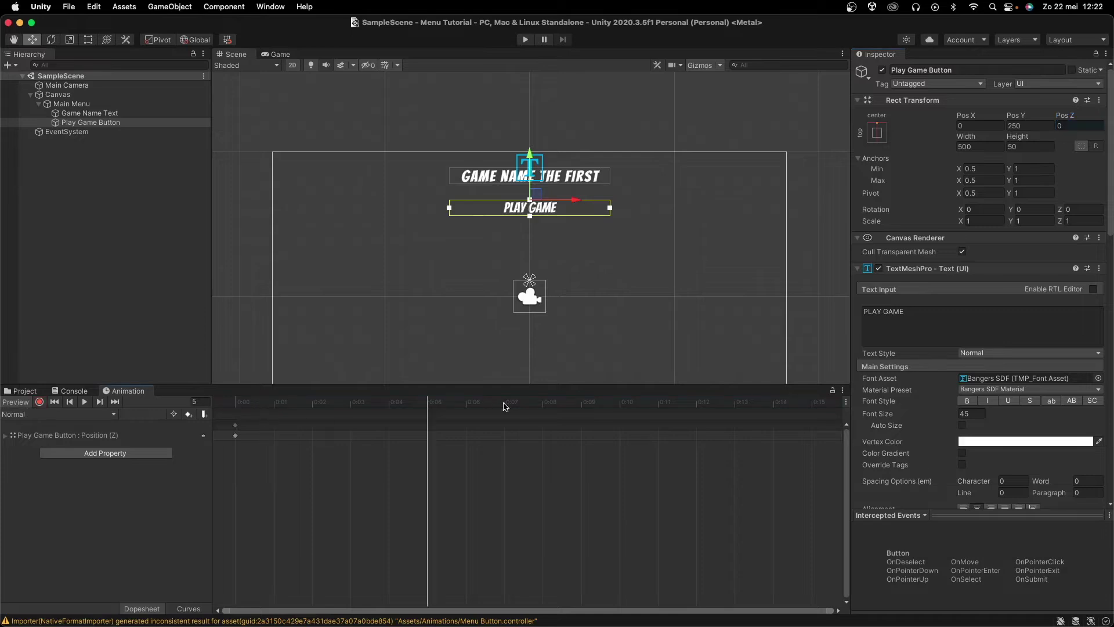
click(351, 402)
drag(504, 406, 112, 415)
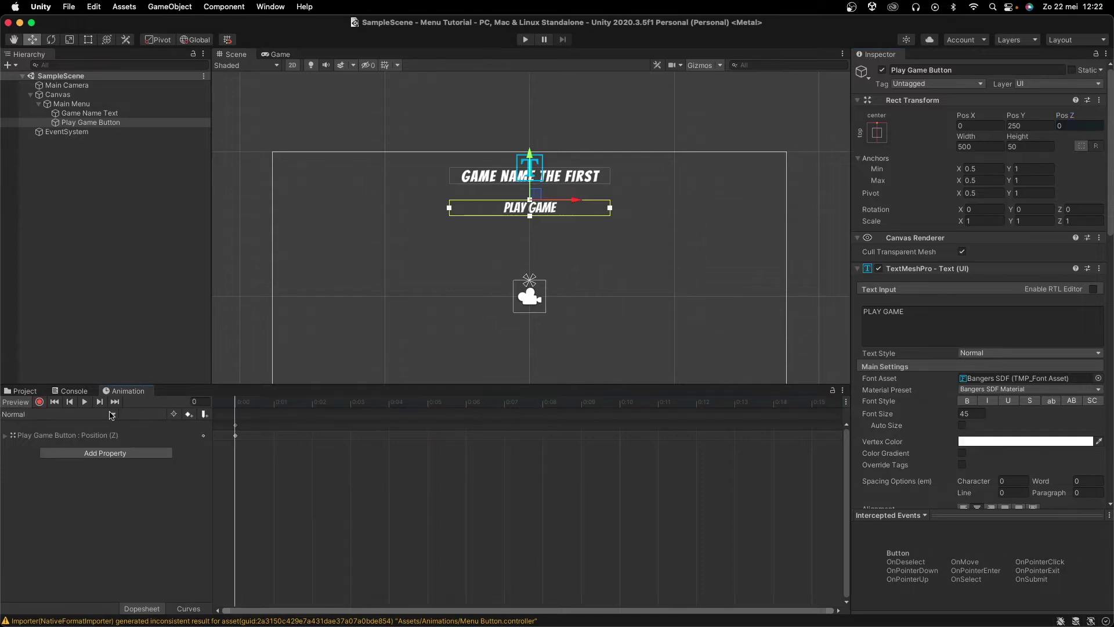
In the Highlighted clip, record a frame 0 keyframe that scales the Play Game Button uniformly up to about 1.39.
click(24, 414)
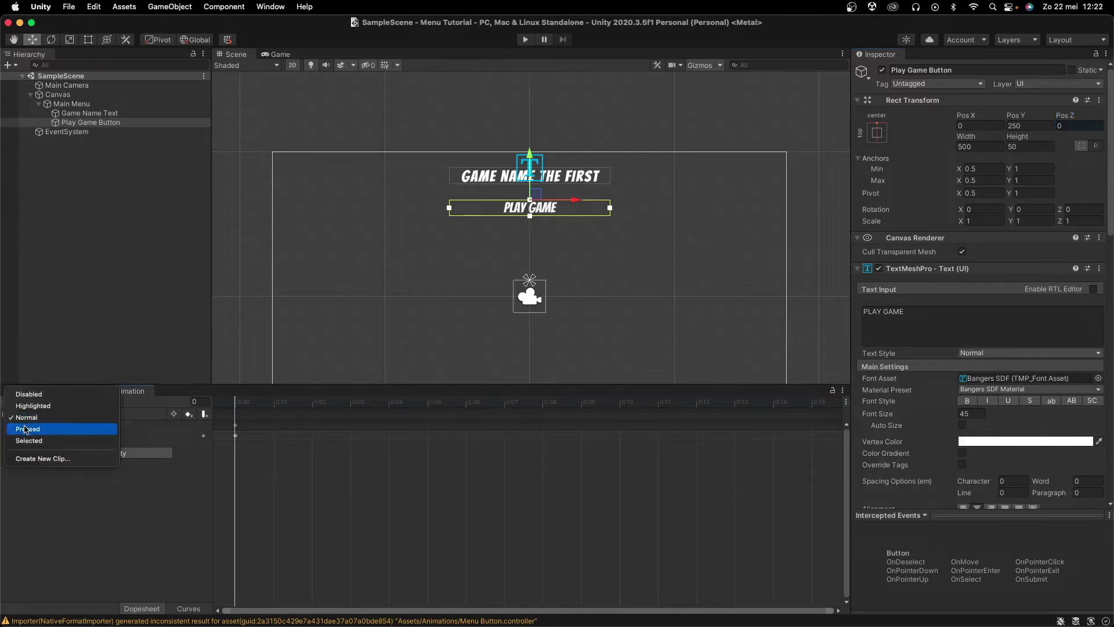
click(27, 406)
scroll(470, 259, up, 3)
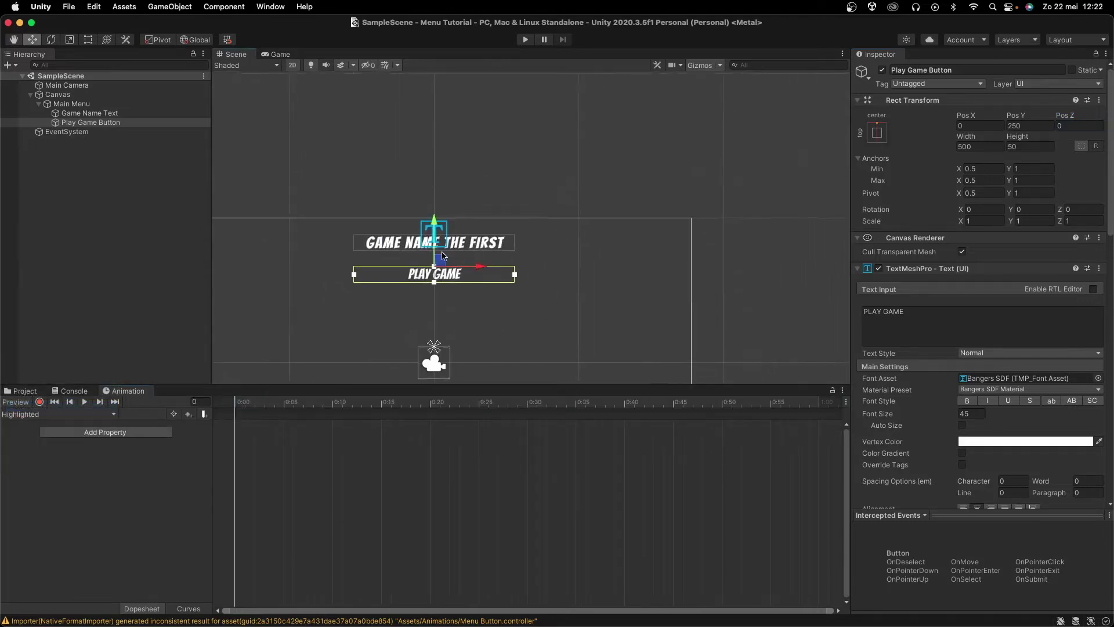
click(39, 402)
scroll(398, 323, up, 1)
key(r)
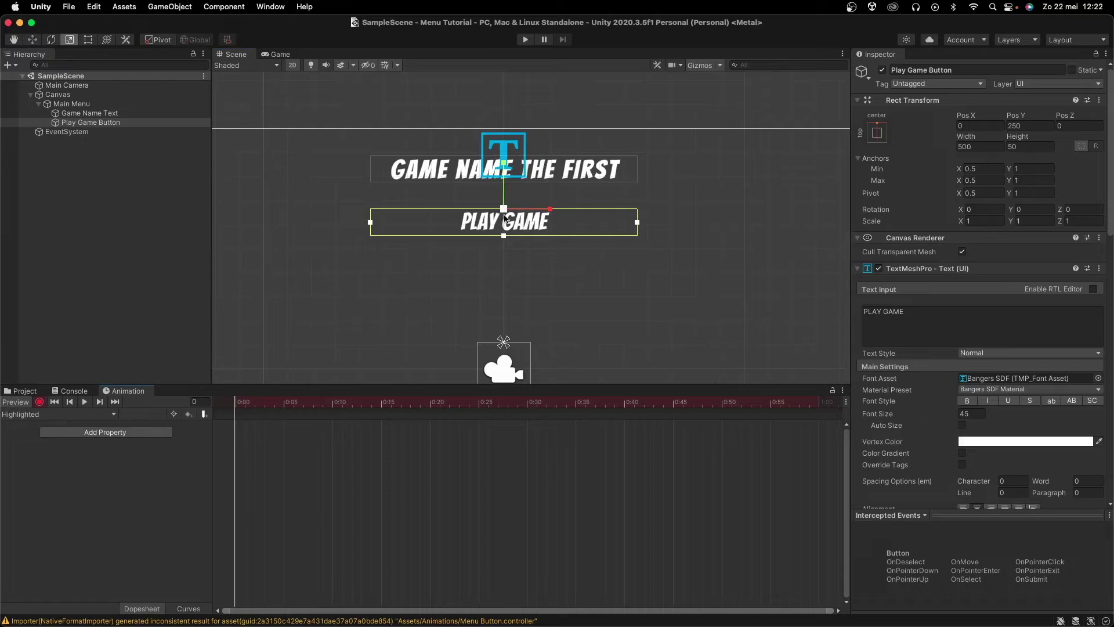
drag(504, 217, 540, 216)
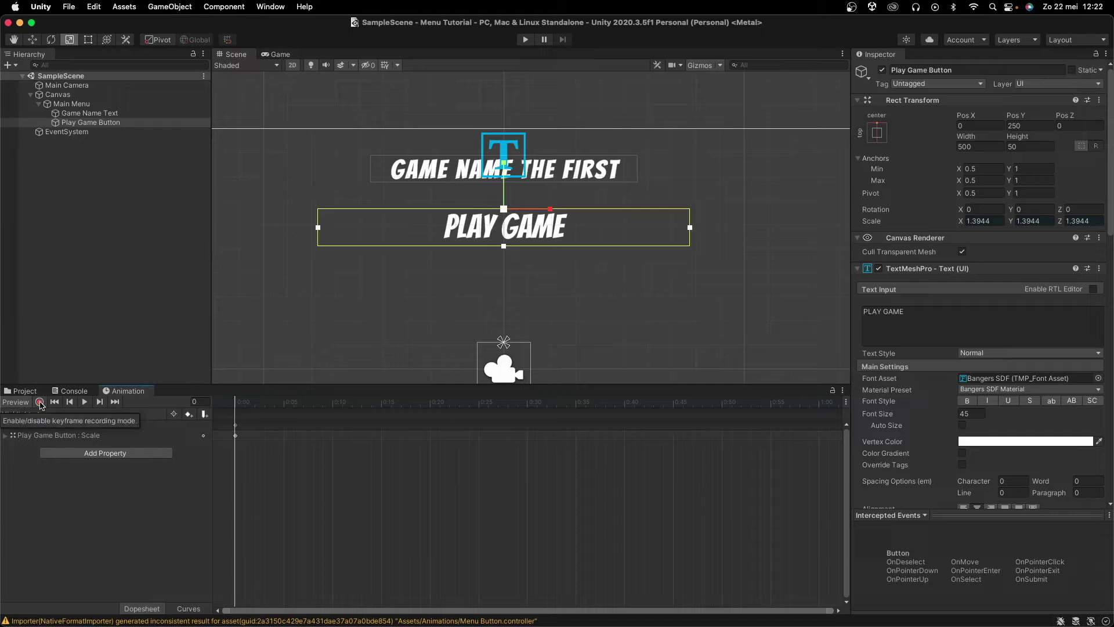
In the Pressed clip, record a frame 0 keyframe that scales the Play Game Button uniformly up to about 1.31.
click(40, 415)
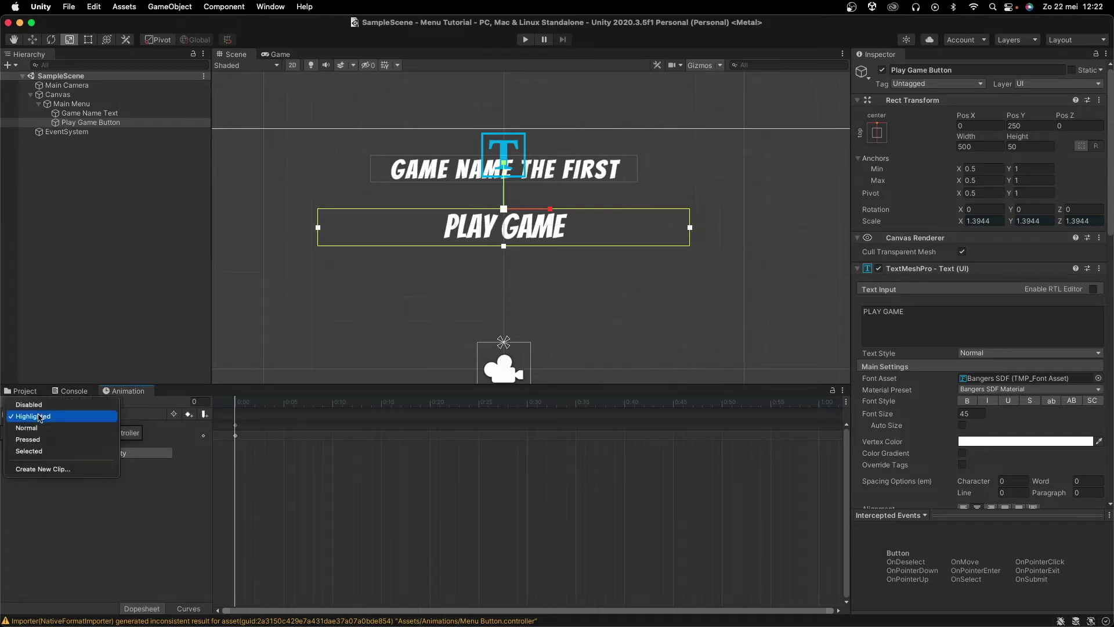
click(35, 440)
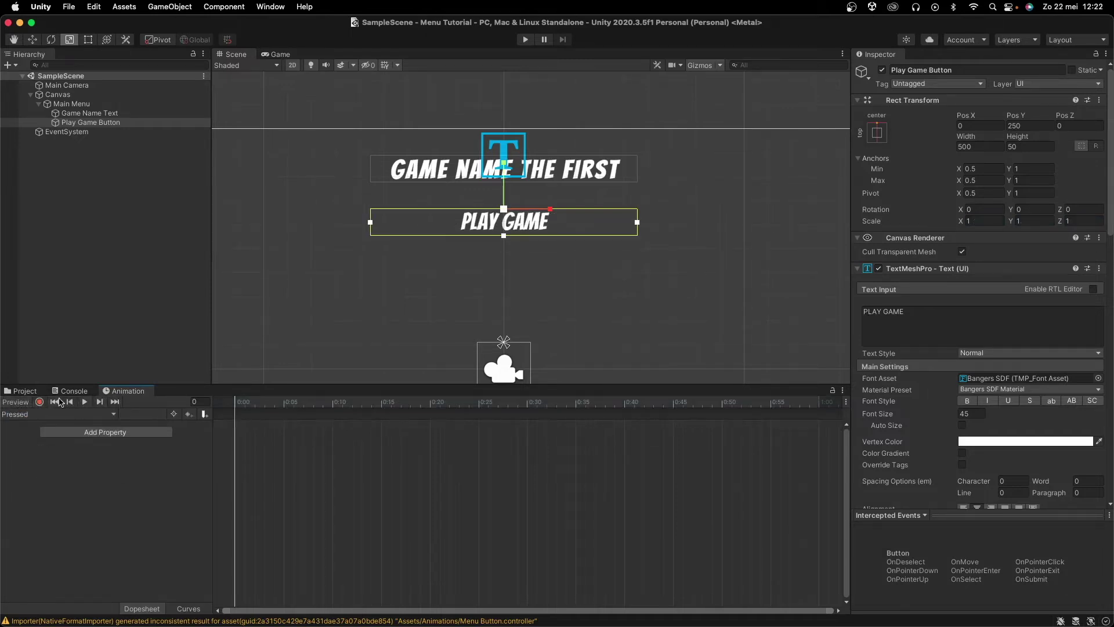
click(40, 401)
drag(504, 210, 524, 213)
click(40, 402)
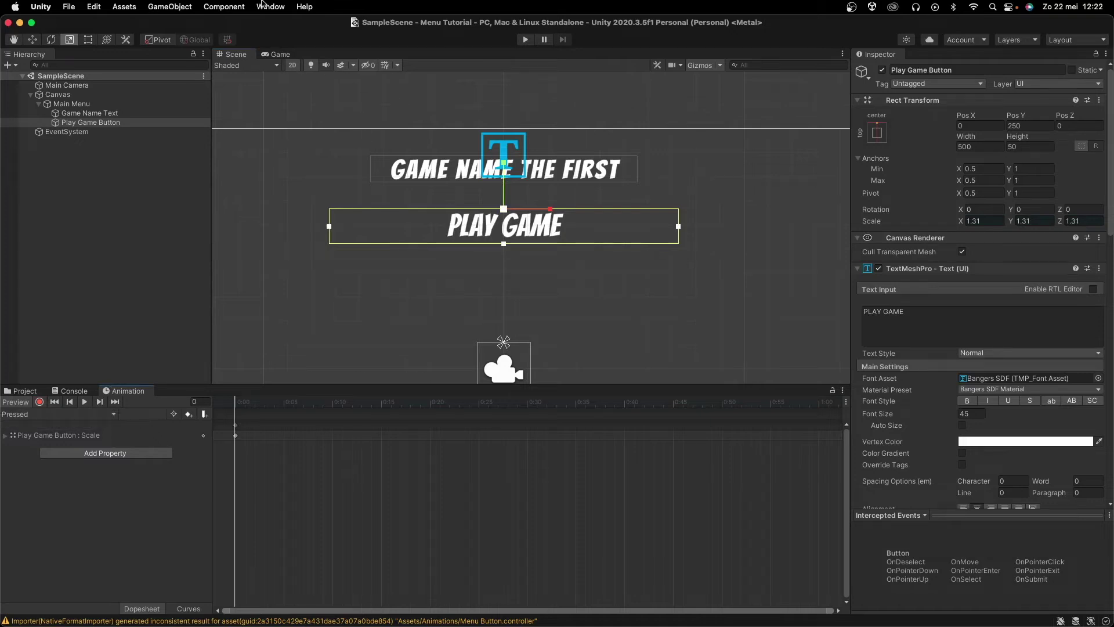
Open the Animator window to display the Menu Button controller's state graph.
middle_drag(406, 256, 350, 238)
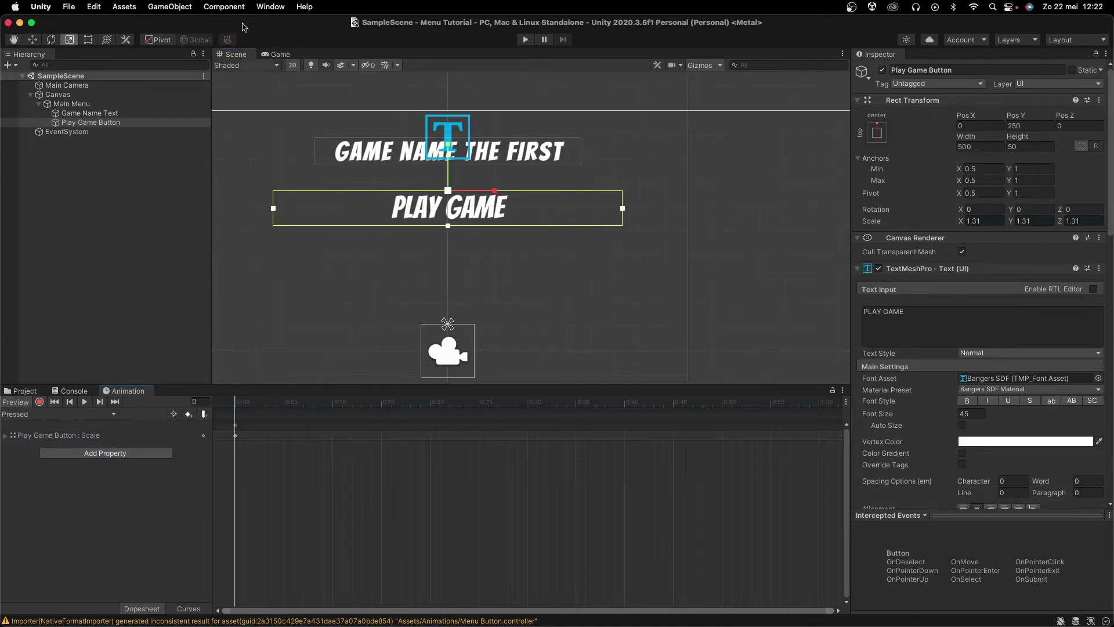
click(263, 5)
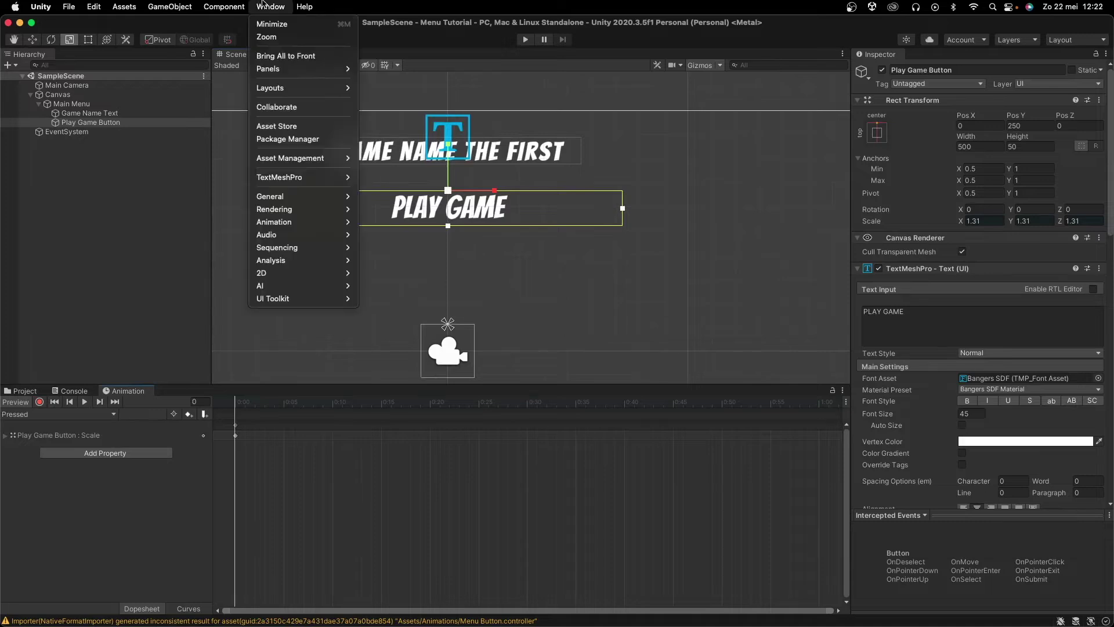
mouse_move(298, 225)
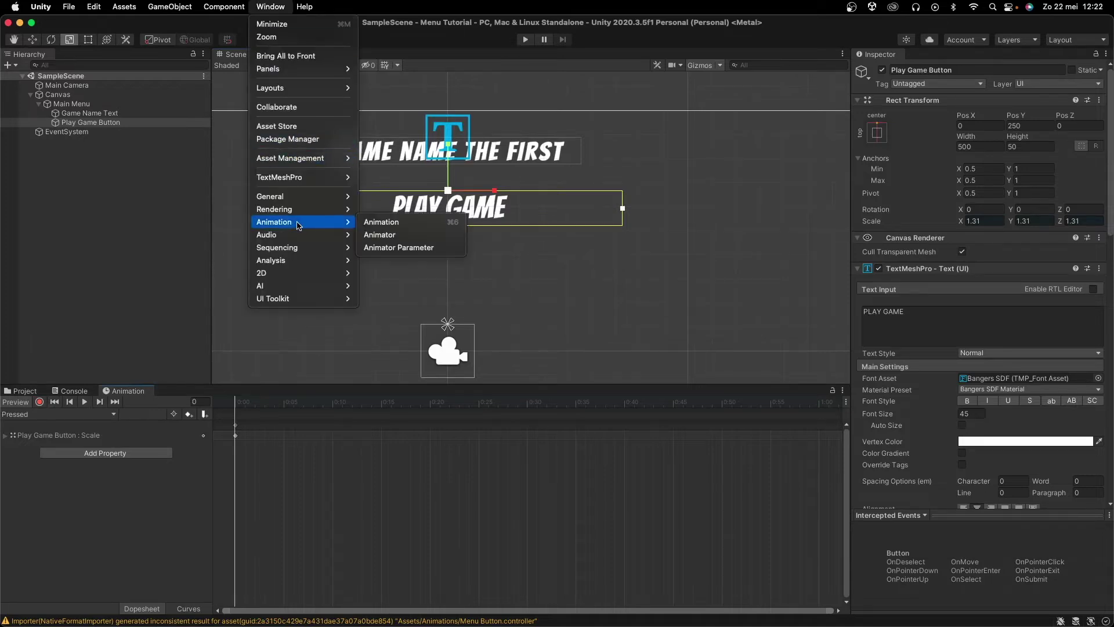
click(379, 235)
right_click(609, 163)
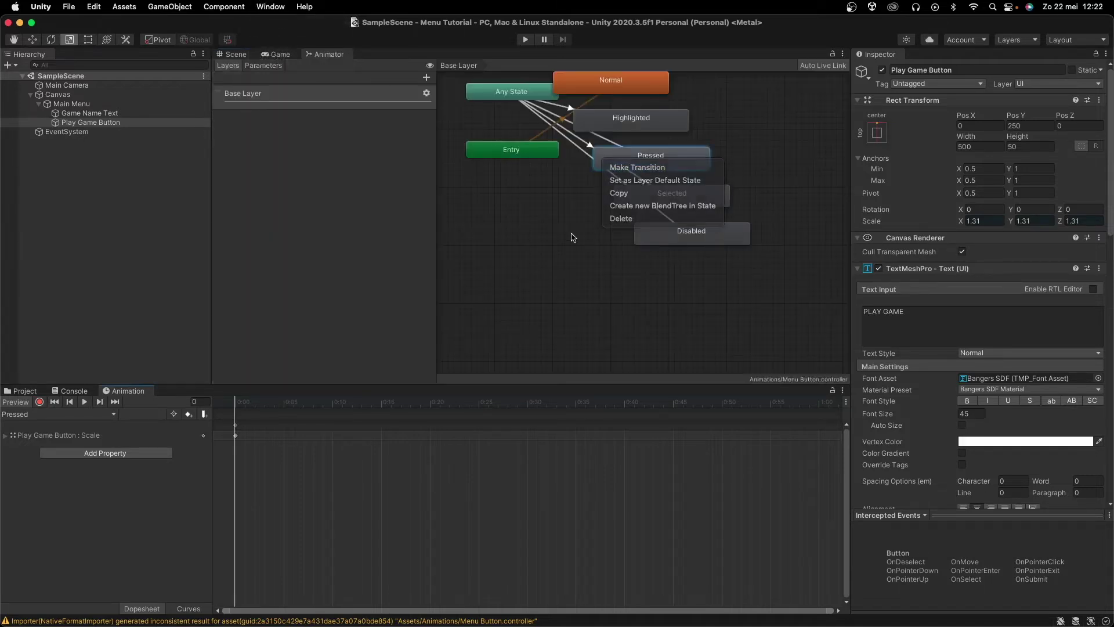
click(551, 229)
Spread out the animator states, placing Highlighted and Pressed right of Any State, Normal below it, and Selected and Disabled above it.
middle_drag(552, 229, 522, 289)
drag(580, 187, 683, 184)
drag(584, 151, 533, 313)
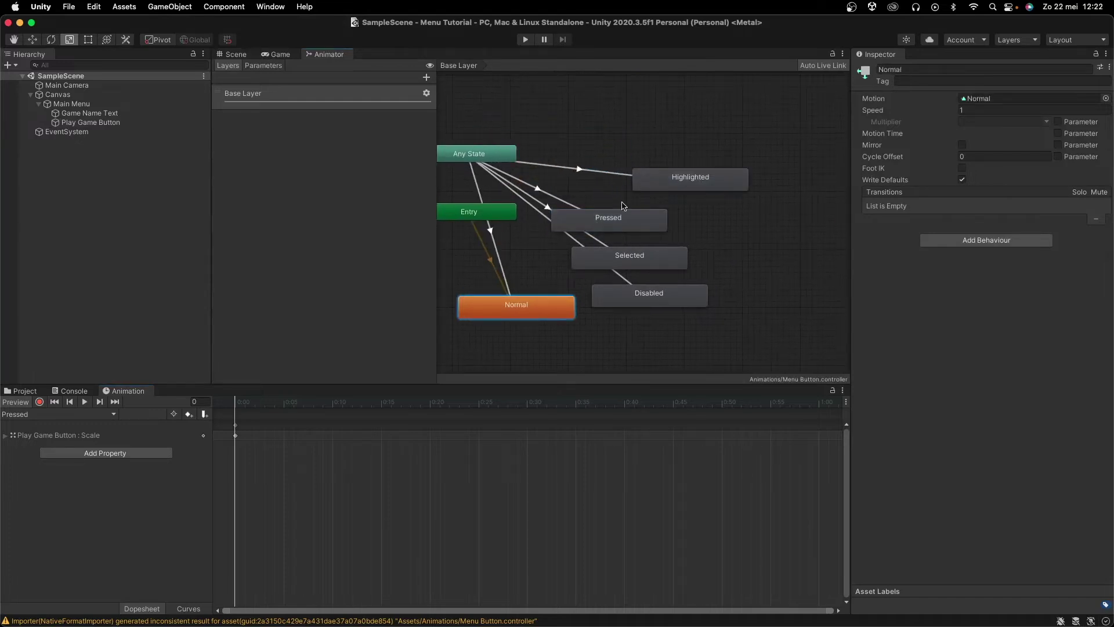
drag(623, 210, 599, 227)
click(685, 165)
drag(682, 181, 671, 164)
click(712, 251)
drag(713, 251, 549, 85)
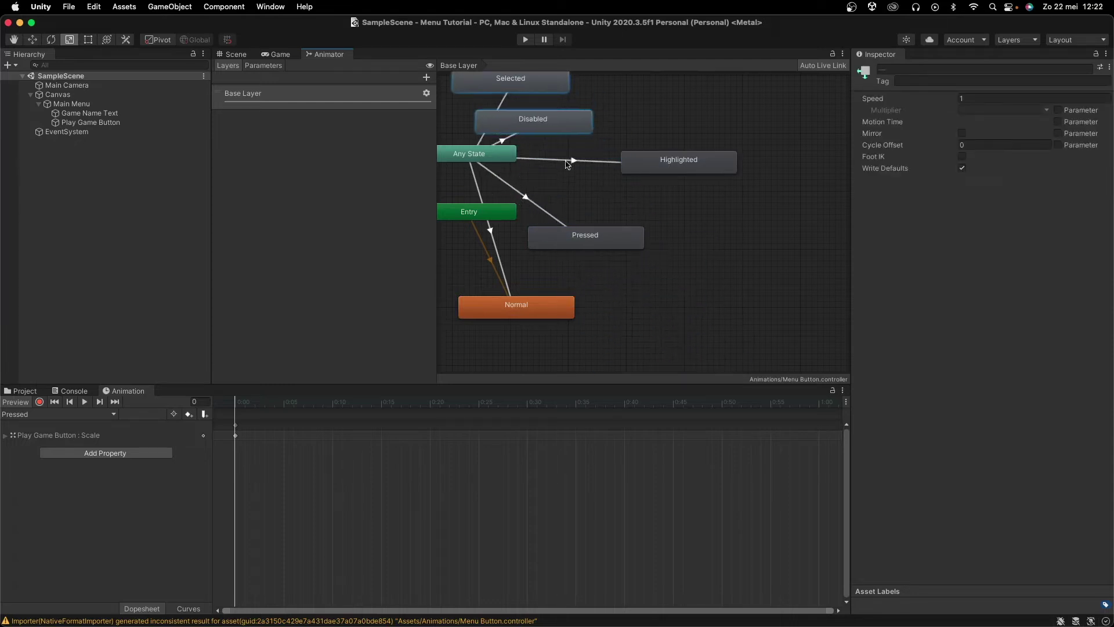
drag(535, 135, 499, 85)
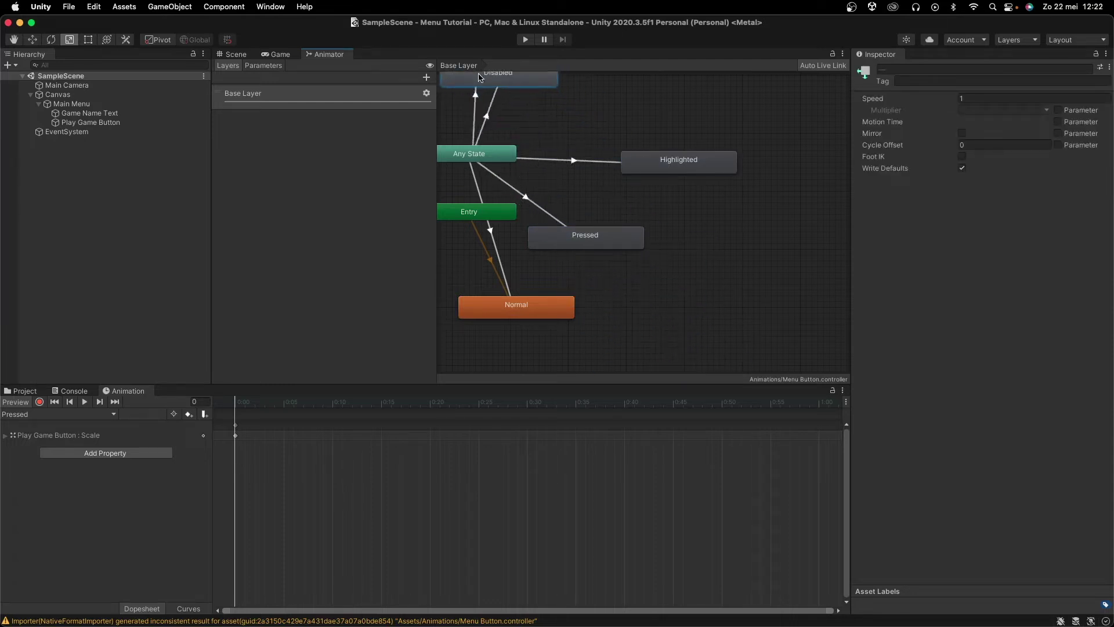
middle_drag(573, 225, 607, 184)
drag(609, 192, 649, 221)
drag(712, 123, 713, 145)
Set the Transition Duration of the AnyState -> Normal transition to 0.1 s.
scroll(522, 266, up, 3)
scroll(533, 245, up, 3)
click(518, 120)
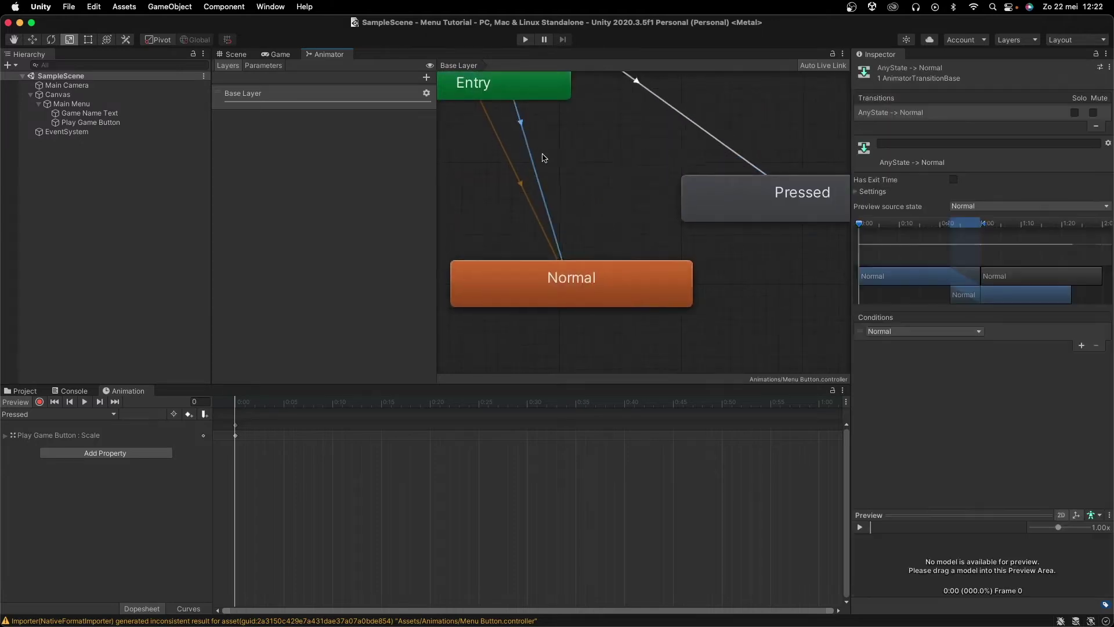
middle_drag(544, 154, 562, 239)
click(873, 192)
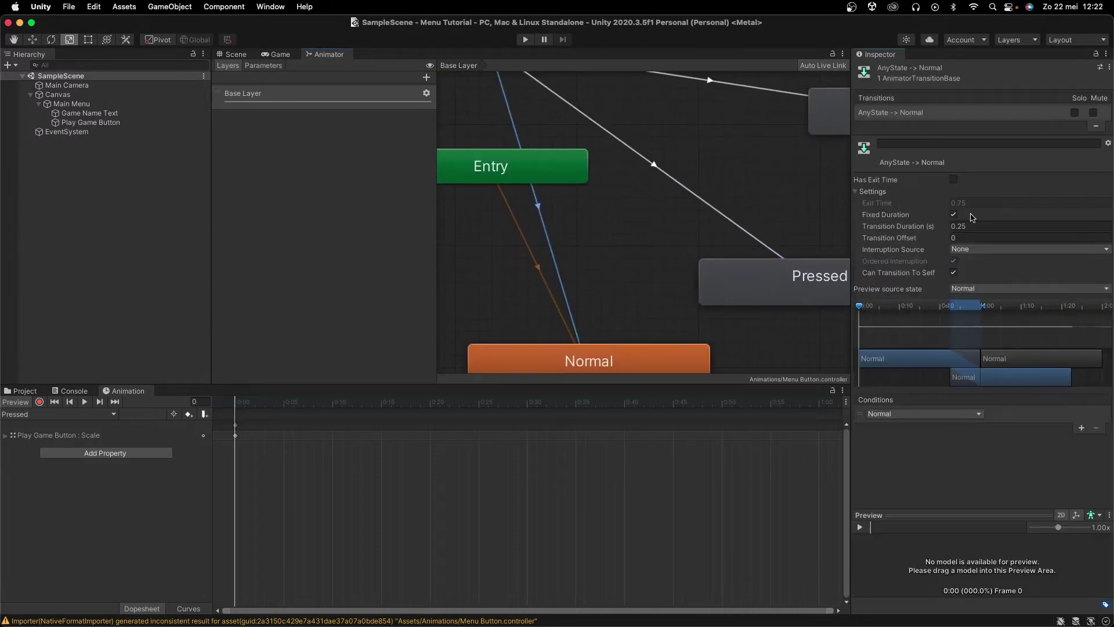
click(980, 225)
text(0.1)
Set the Transition Duration of the AnyState -> Pressed and AnyState -> Highlighted transitions to 0.1 s, and return to the Scene view.
click(654, 174)
click(975, 225)
text(.1)
click(726, 82)
click(982, 226)
text(0.1)
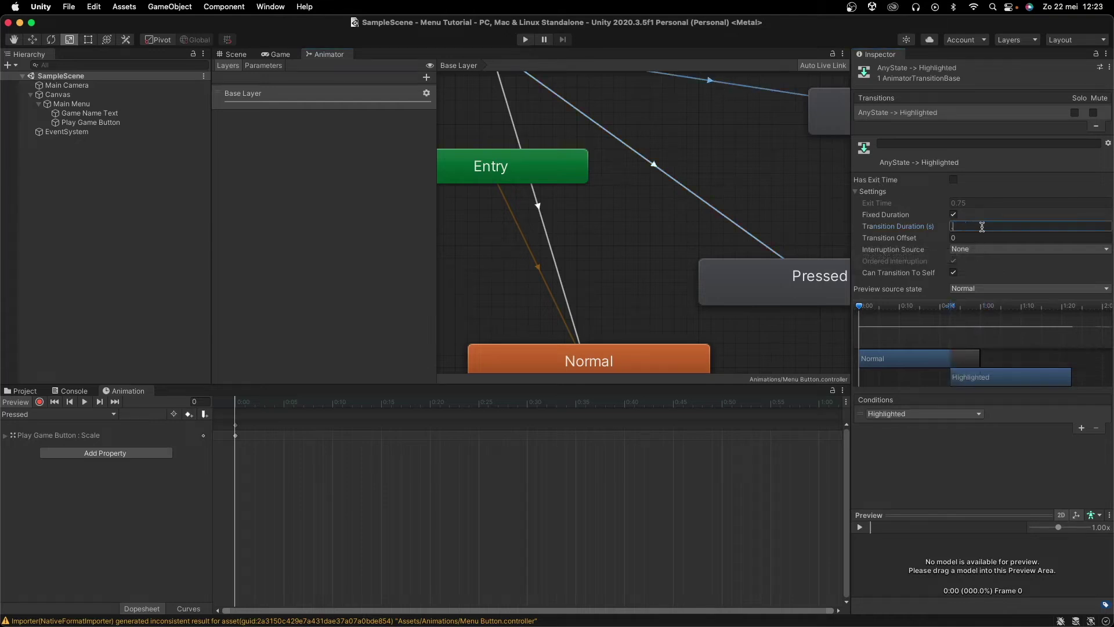
click(235, 54)
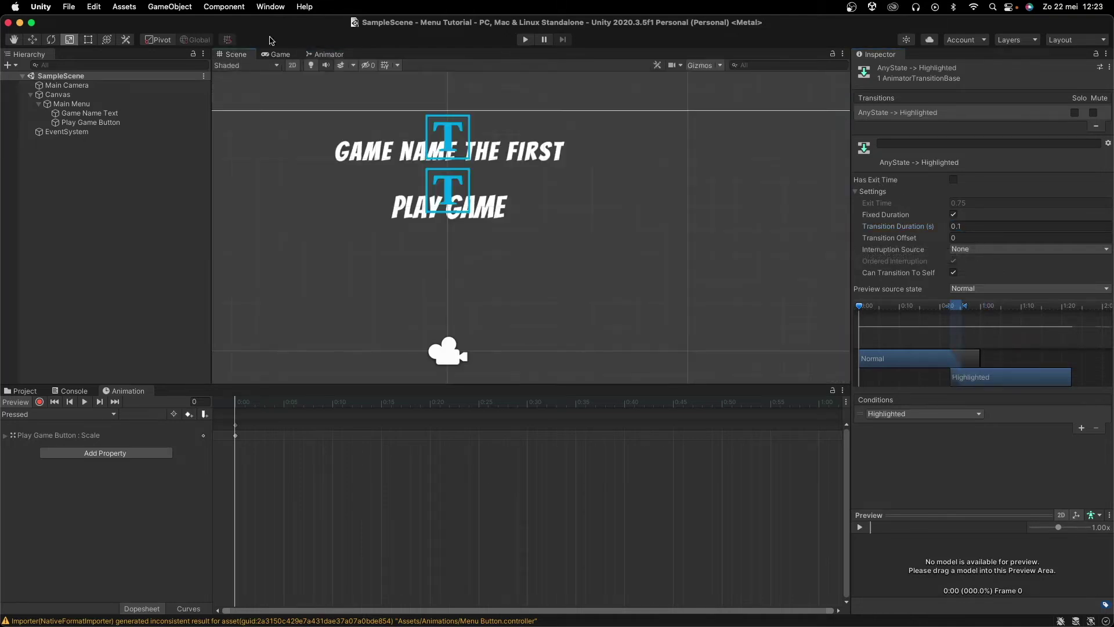
Run the scene in play mode to test the Play Game button's hover and press animations, and stop it.
click(524, 40)
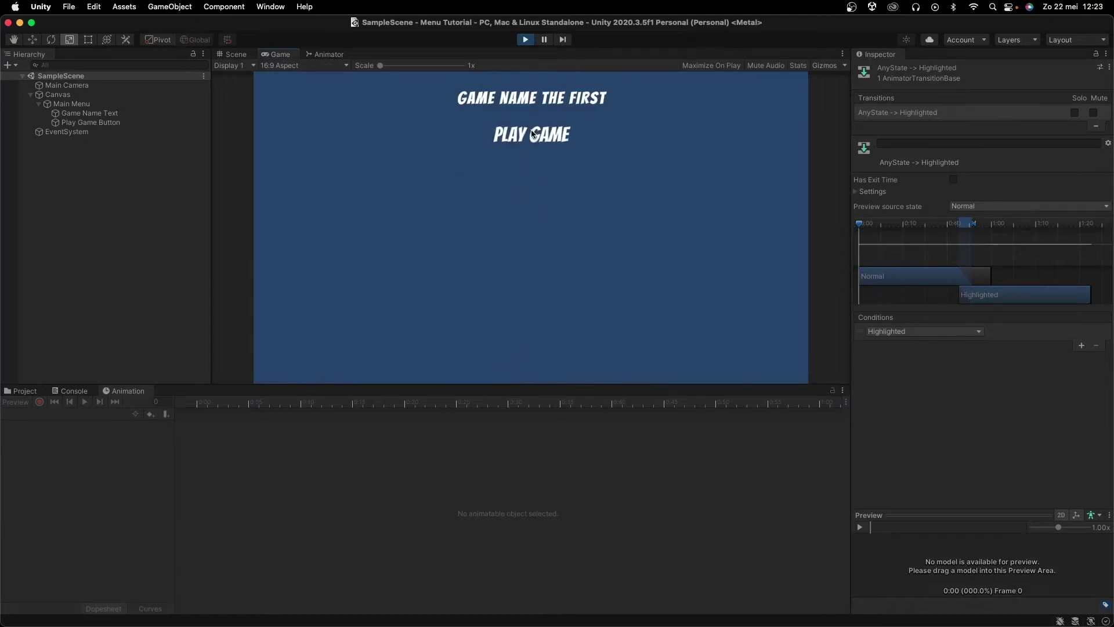
click(525, 40)
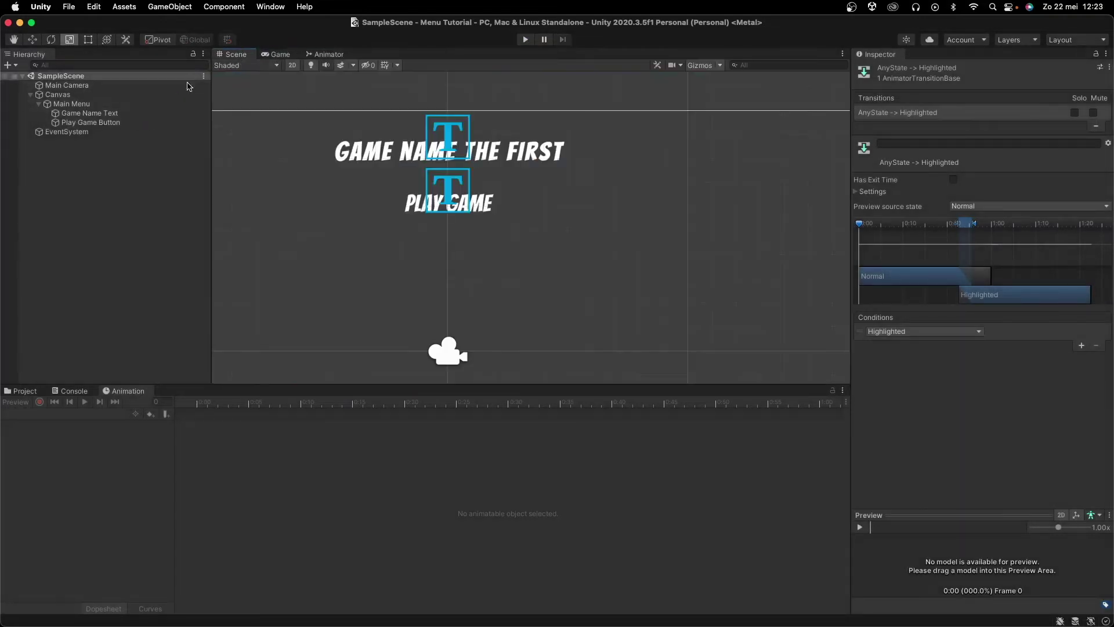
Duplicate the Play Game Button, set the copy's Pos Y to 150, and save the scene.
click(90, 113)
click(90, 123)
middle_drag(458, 210, 511, 178)
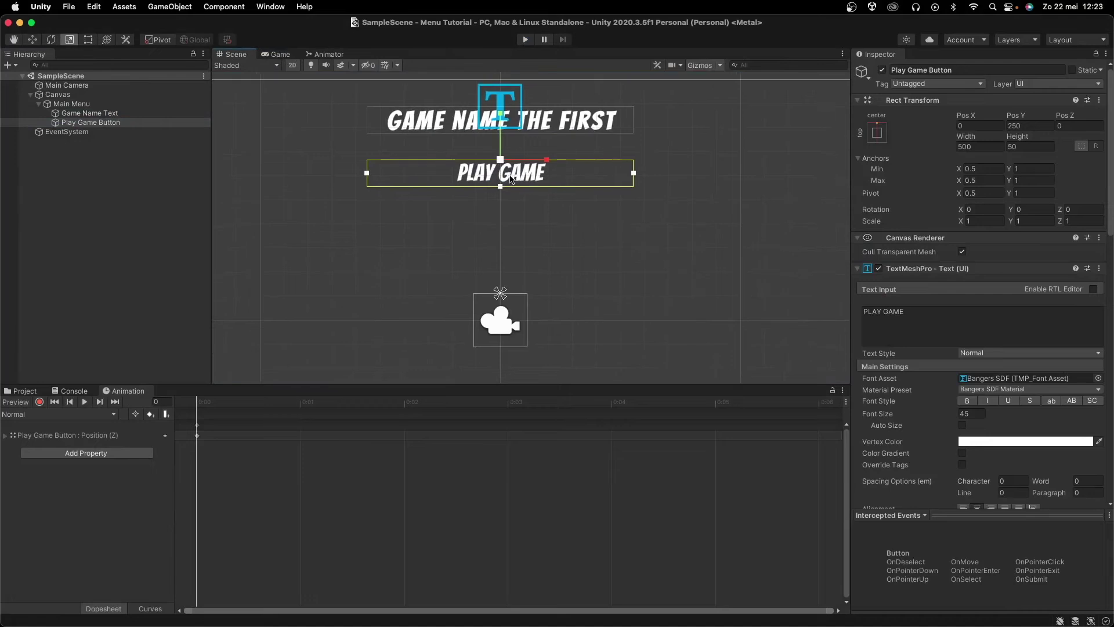
key(super+d)
key(w)
drag(497, 131, 498, 195)
click(1025, 125)
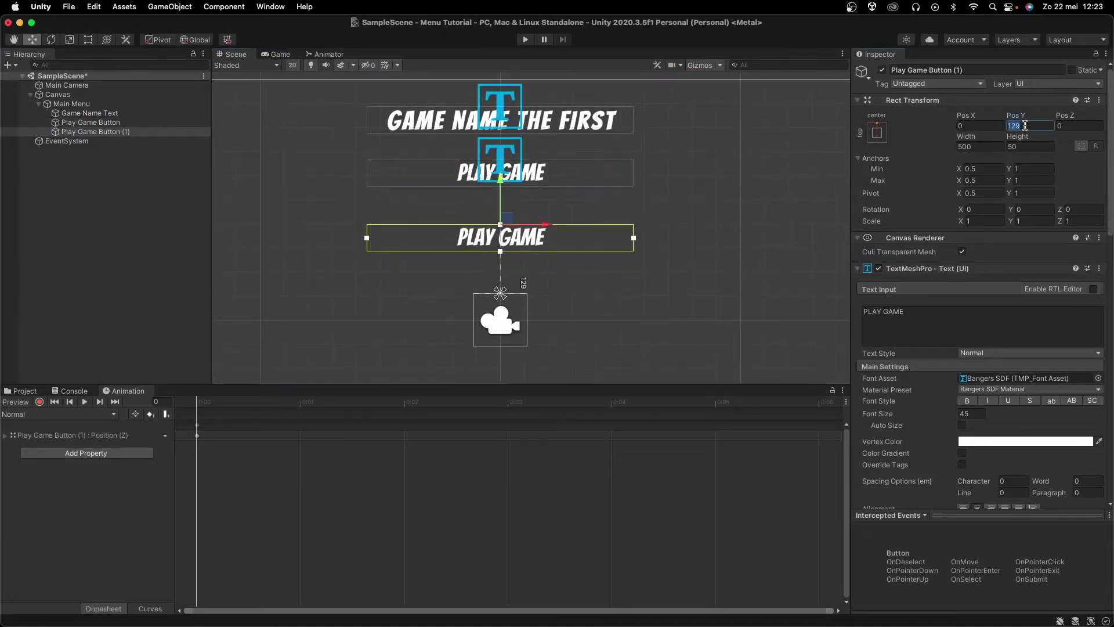
text(150)
key(super+s)
Rename the duplicated button as Settings Button, set its text to SETTINGS, and save the scene.
click(116, 122)
click(117, 132)
click(898, 70)
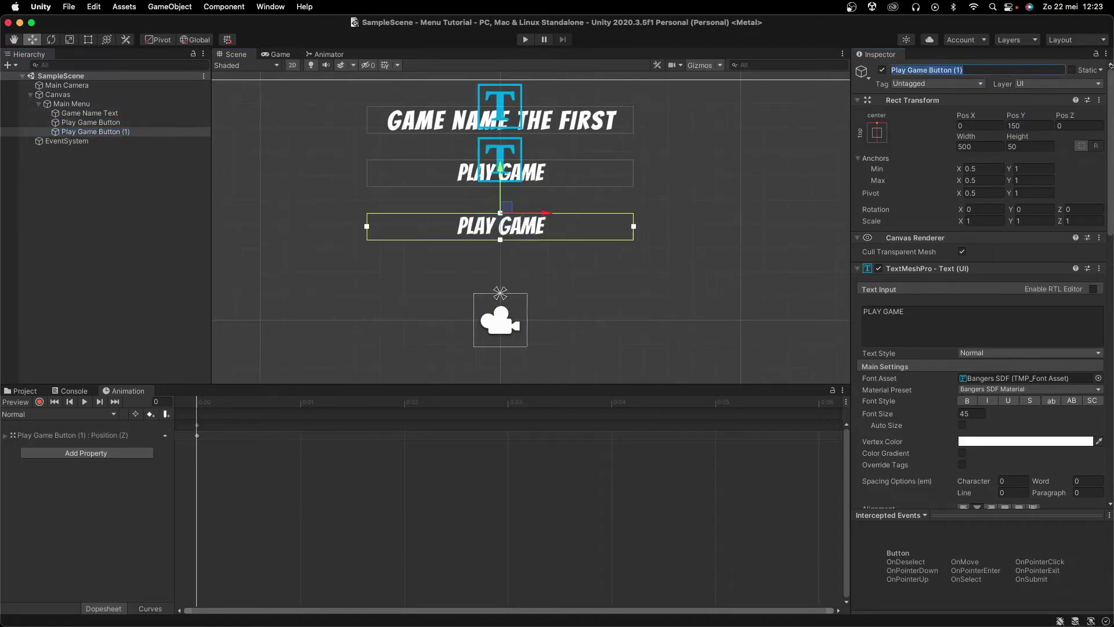
text(Setting)
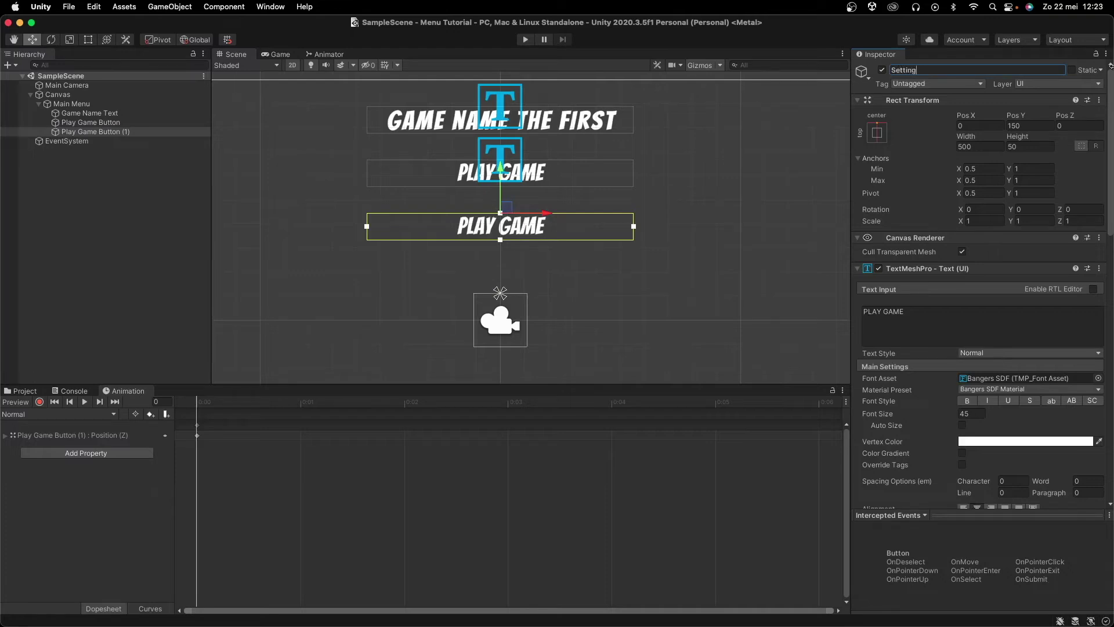
text(s Button)
key(Return)
click(972, 318)
text(SETTINGS)
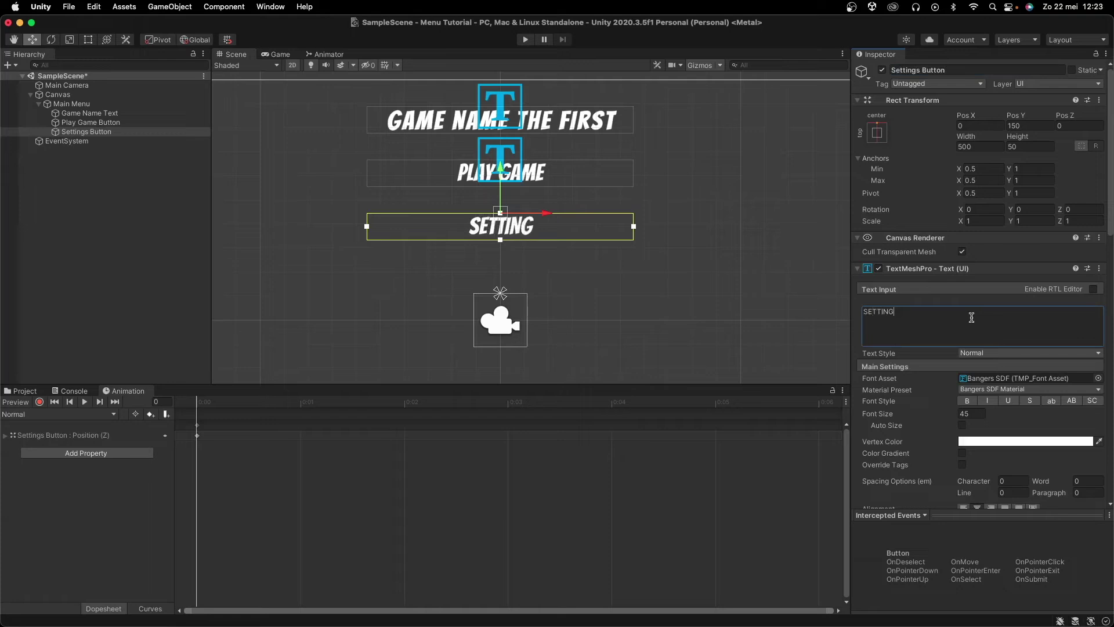
key(cmd+s)
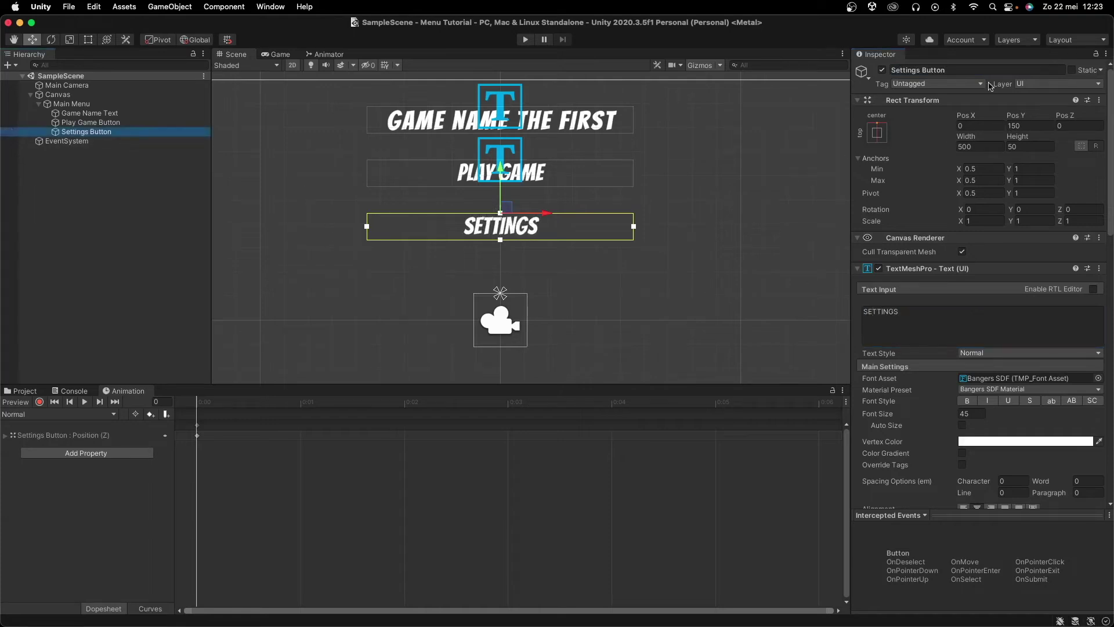
Duplicate the Settings Button and rename the copy as Quit Button.
key(super+d)
click(972, 70)
text(Quit)
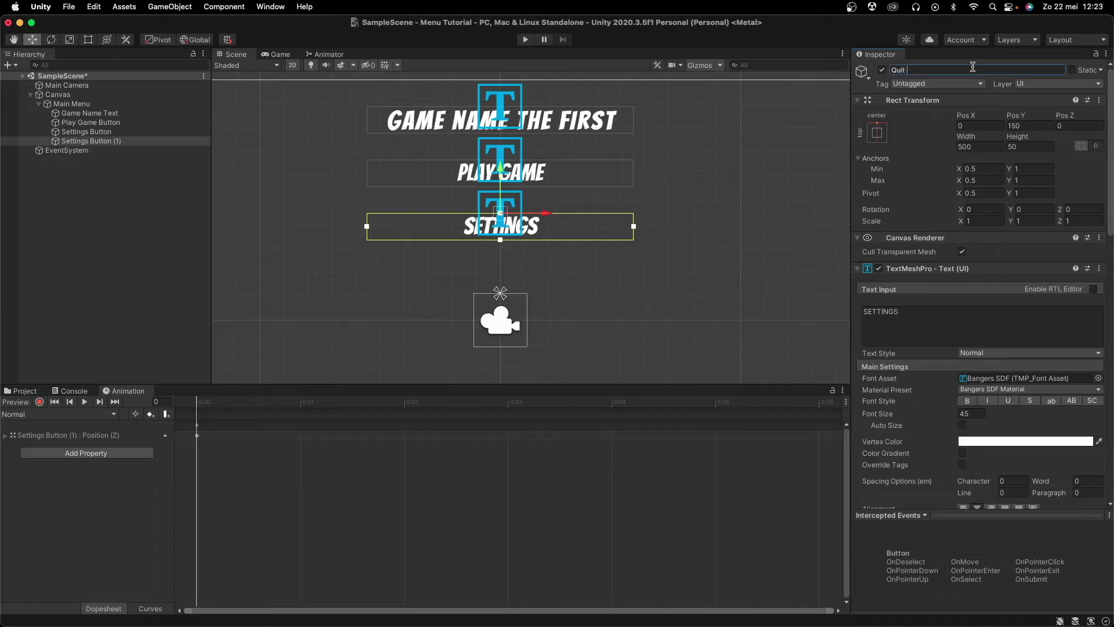
text( Button)
key(Return)
Set the Quit Button's Pos Y to 50 and its text to QUIT, and save the scene.
click(1022, 125)
text(50)
click(956, 316)
text(QUIT)
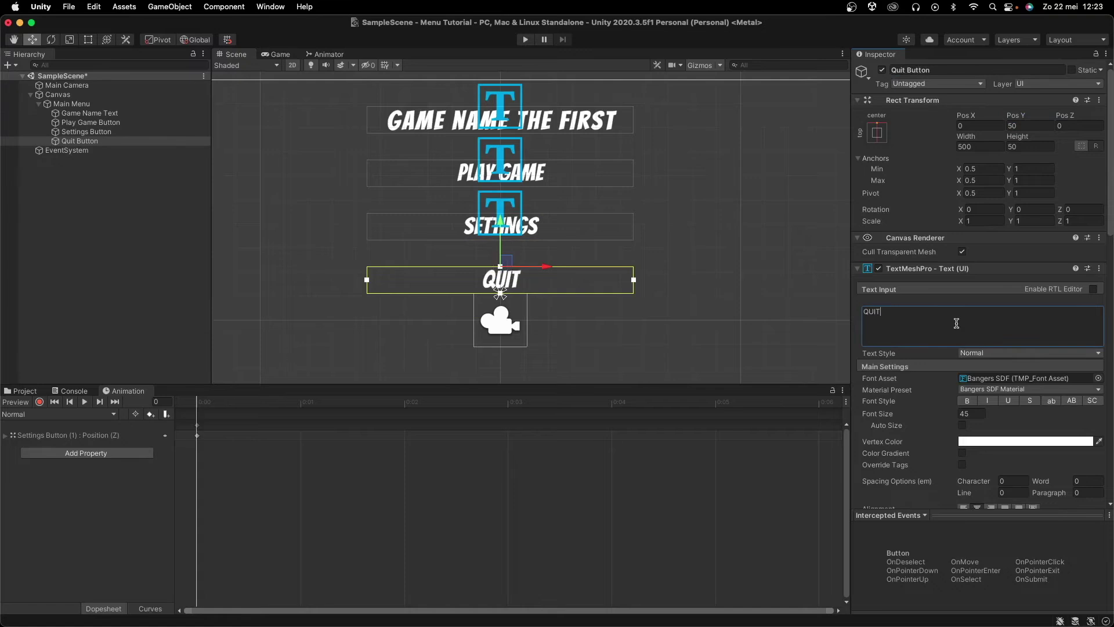
scroll(646, 314, down, 3)
key(super+s)
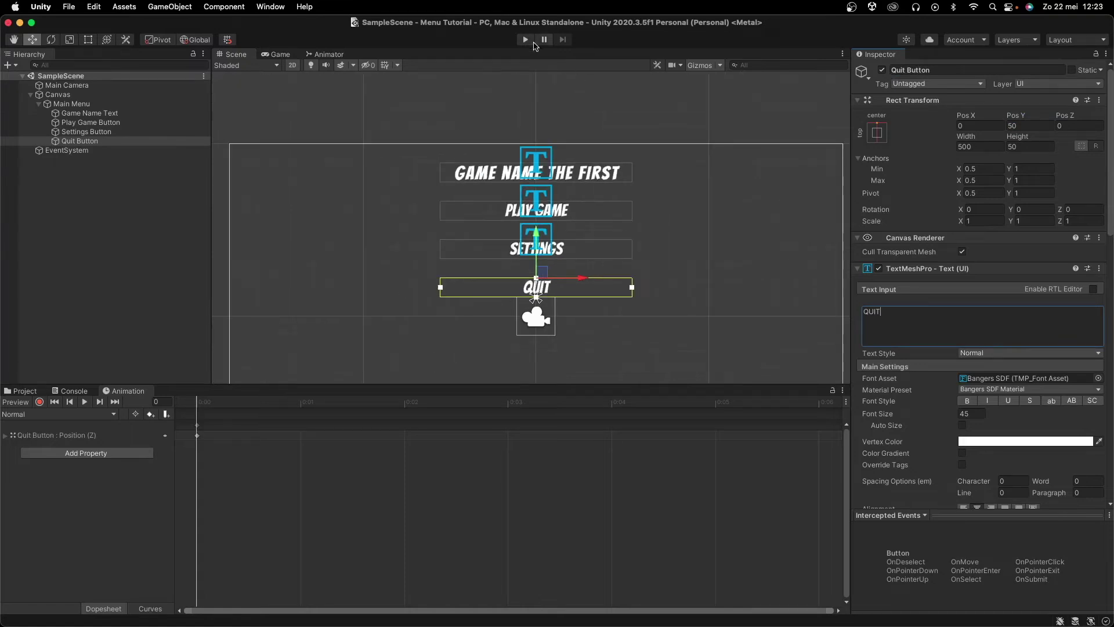
Run the scene in play mode to test all three menu buttons, and stop it.
click(525, 39)
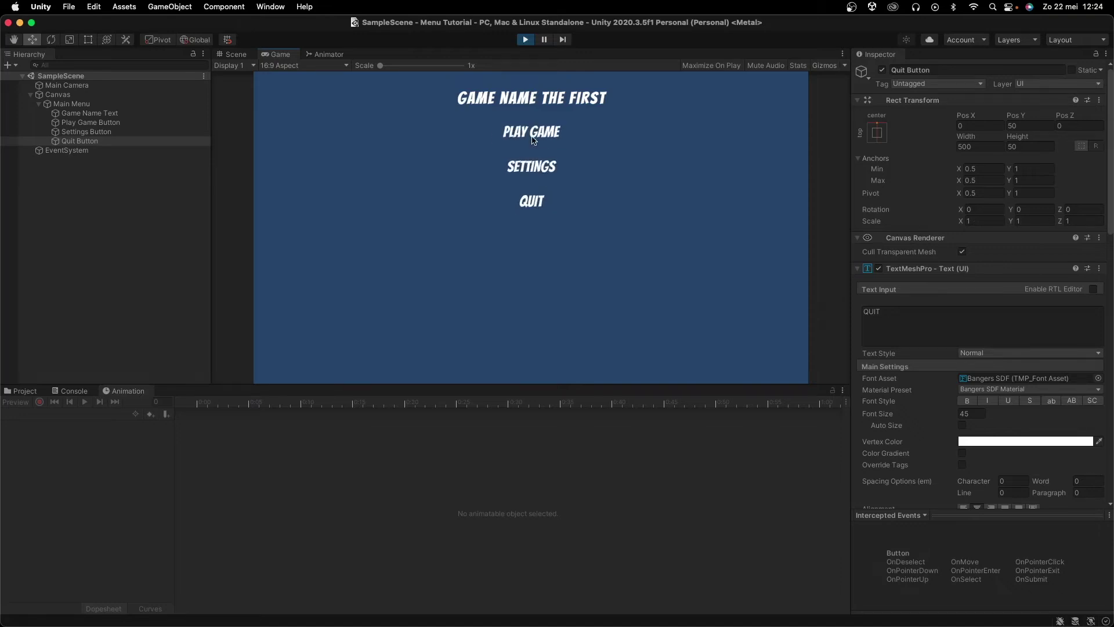
click(525, 39)
Create a folder named Scripts in the project's Assets folder.
click(34, 459)
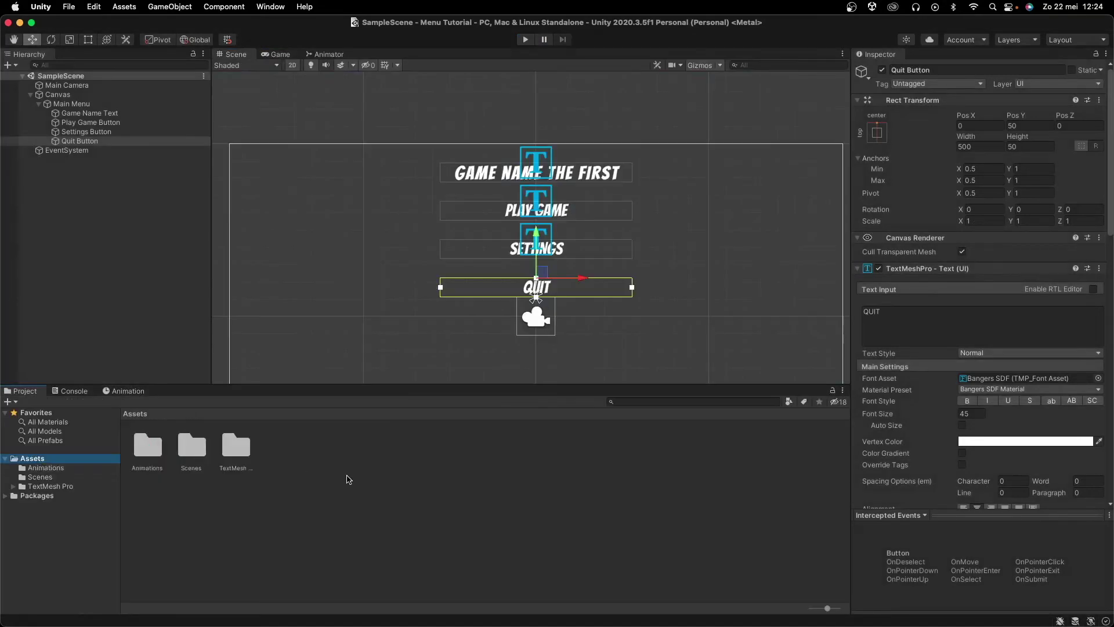
right_click(383, 477)
mouse_move(465, 296)
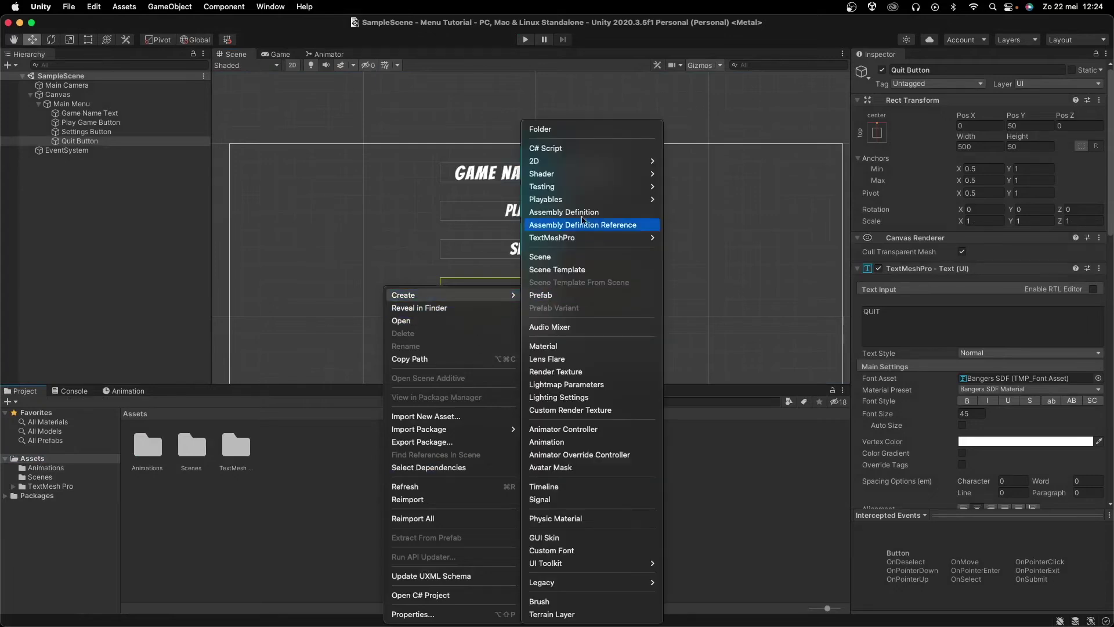
click(568, 134)
text(Scripts)
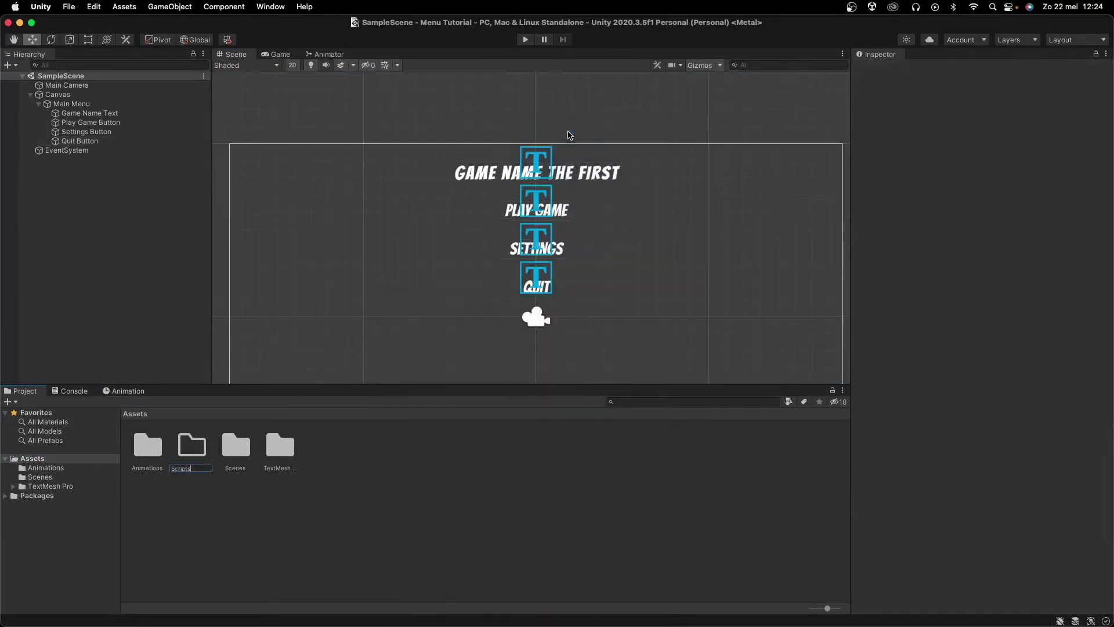
key(Return)
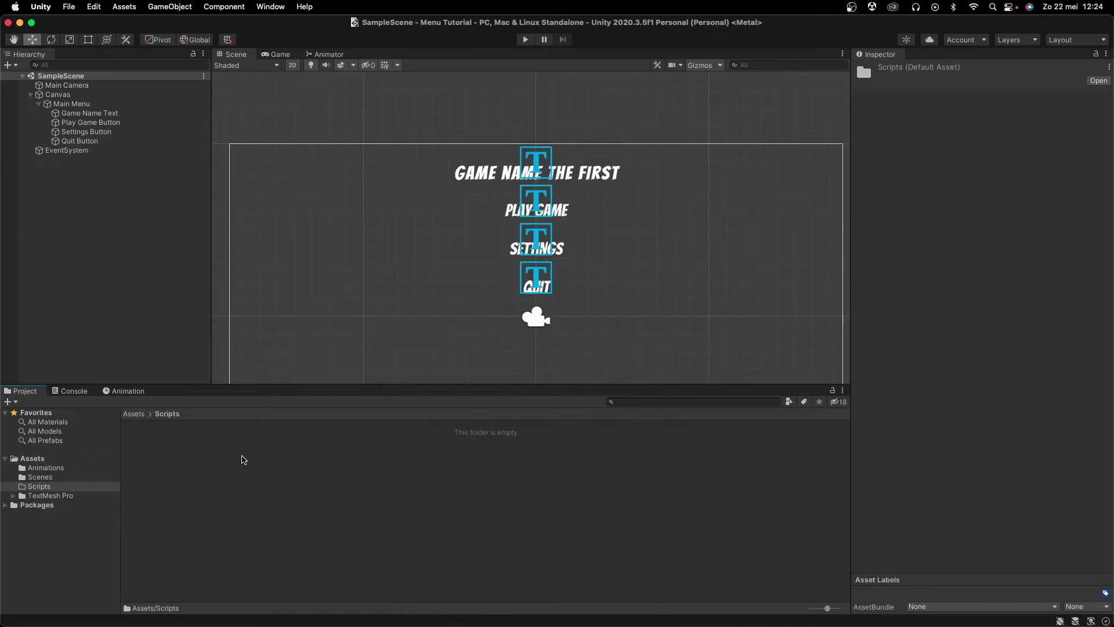
Create a C# script named MainMenu in the Scripts folder and open it in Sublime Text.
right_click(240, 454)
mouse_move(318, 300)
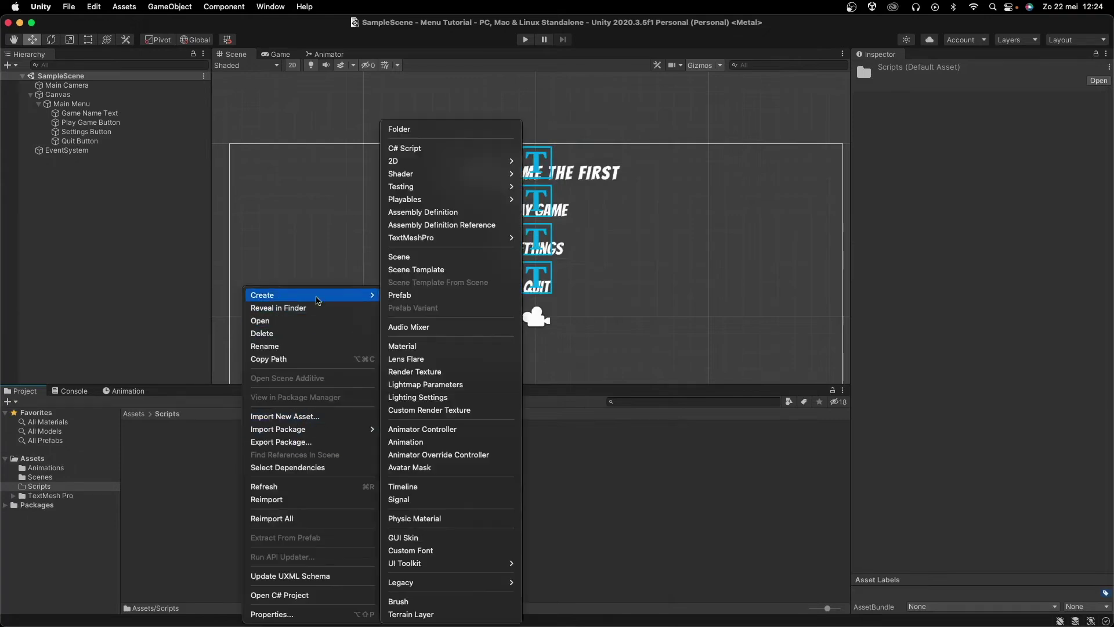
click(428, 149)
text(MainM)
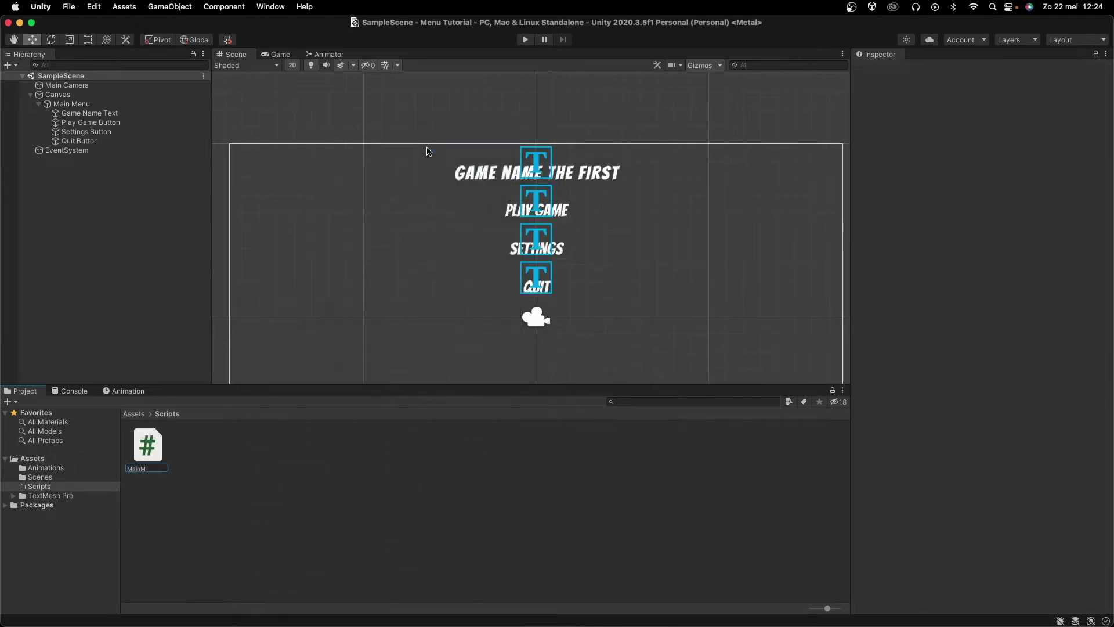
text(en)
text(u)
key(Return)
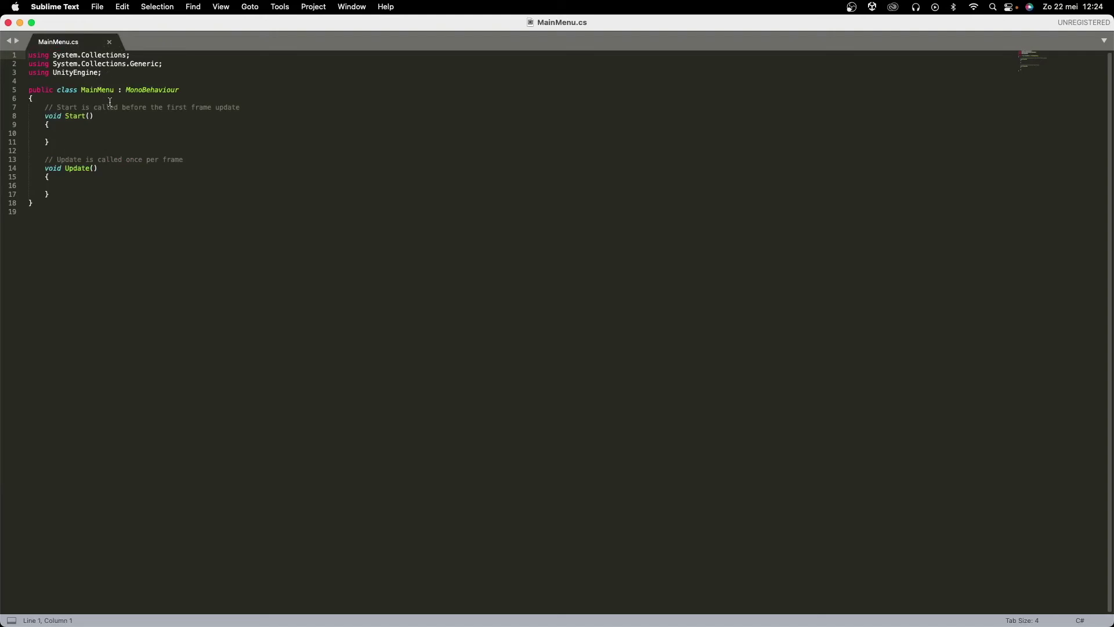
Add the line using UnityEngine.SceneManagement; below the existing using directives and save the script.
click(113, 72)
shift+click(32, 56)
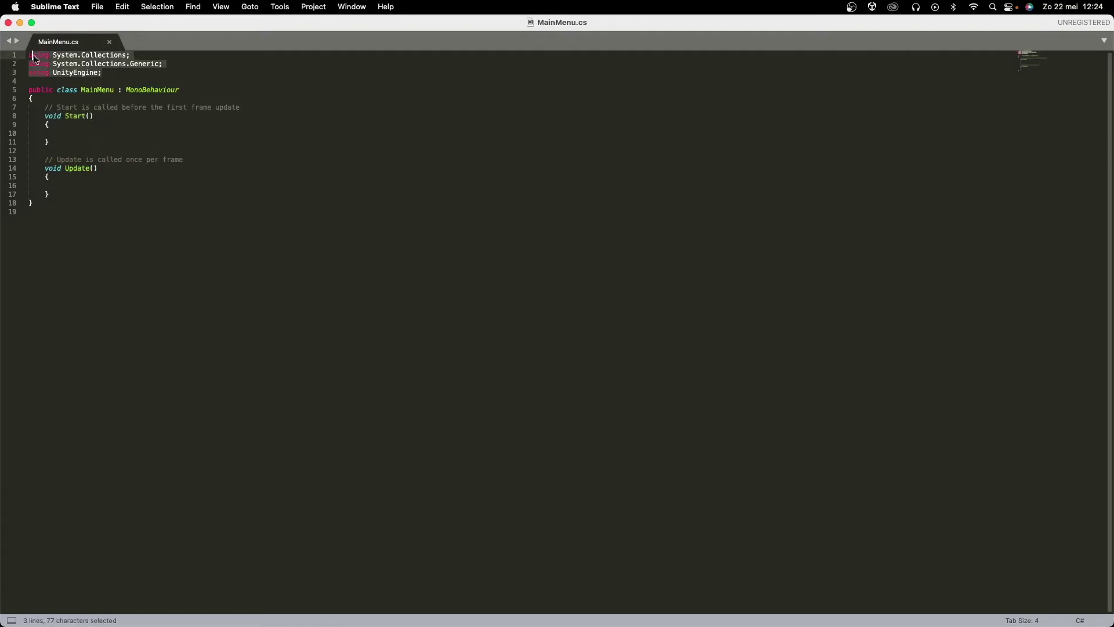
click(145, 74)
key(Return)
text(using UnityEngine)
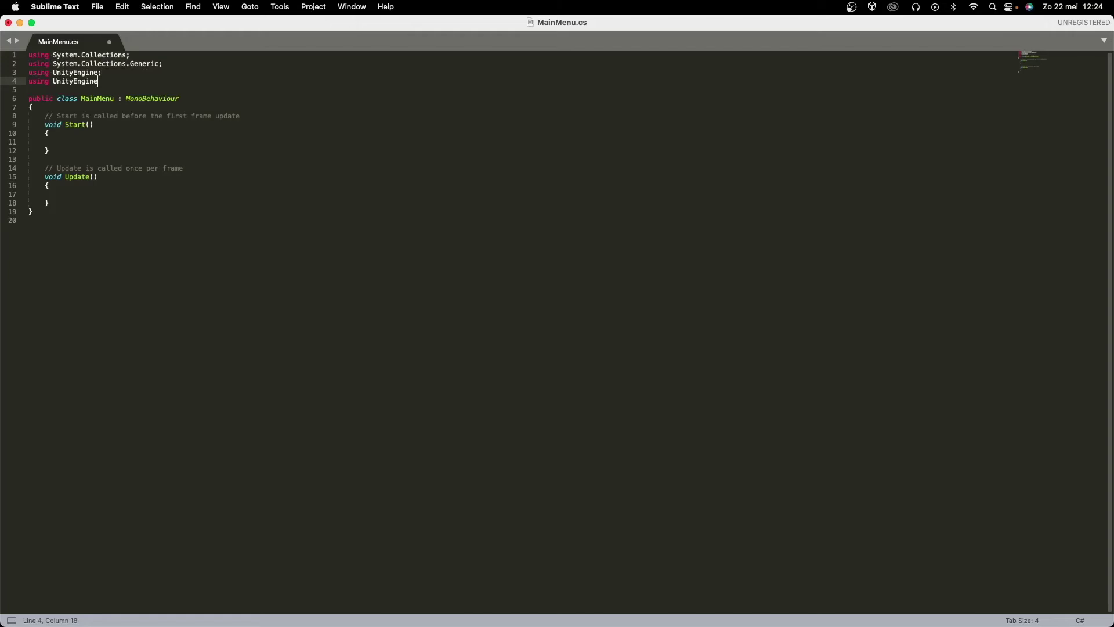
text(.SceneManagement;)
key(super+s)
Delete the default Start and Update methods with their comments from the MainMenu class.
click(67, 108)
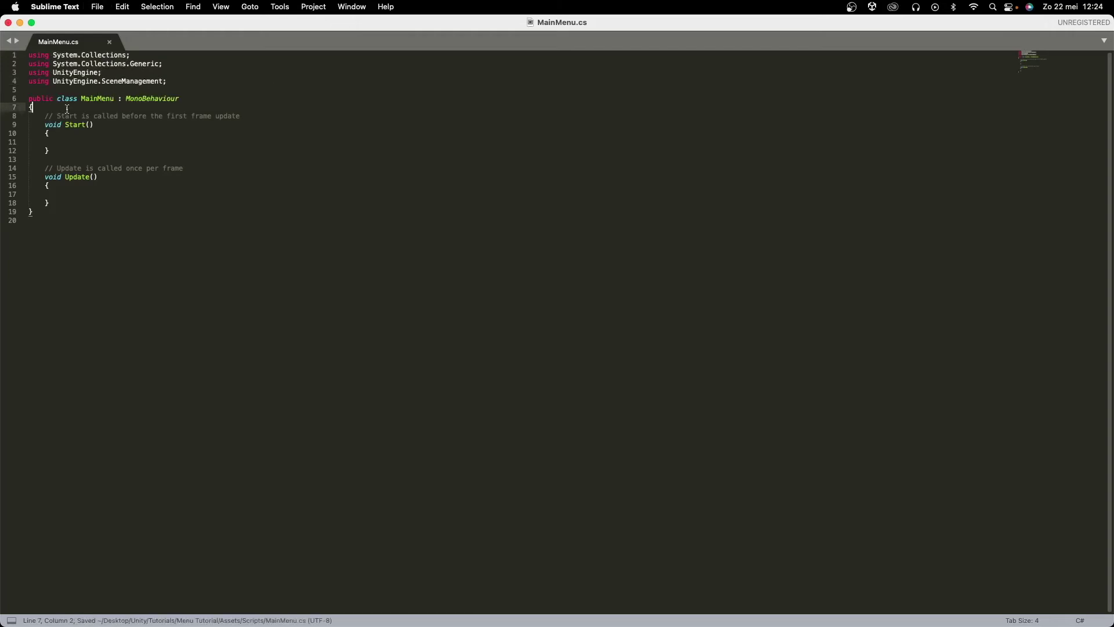
shift+click(69, 201)
click(100, 195)
click(82, 202)
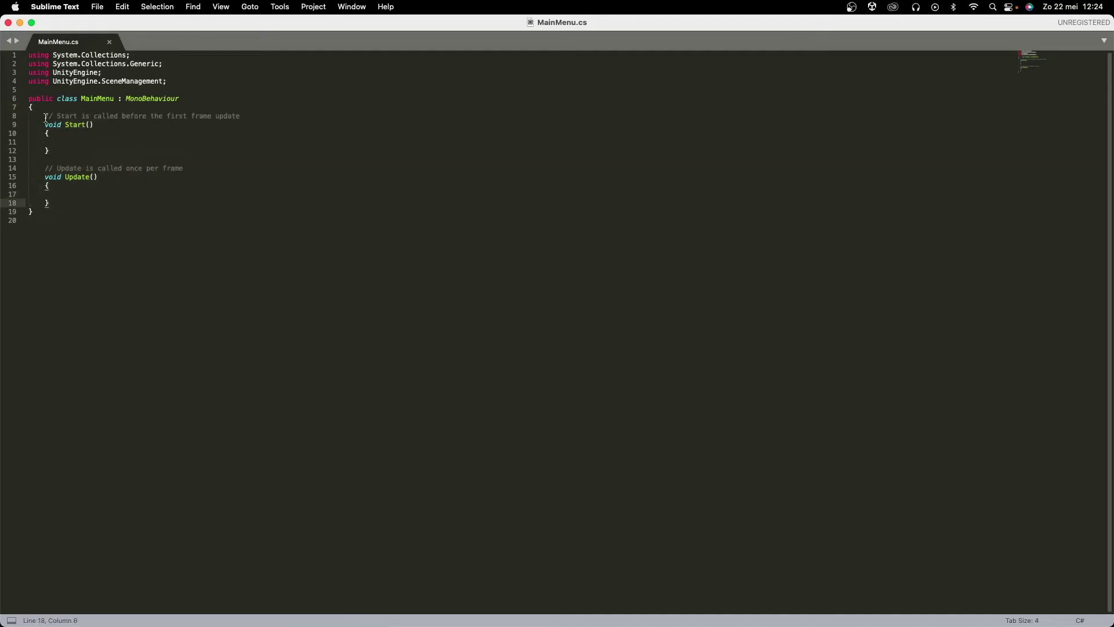
shift+click(46, 117)
key(BackSpace)
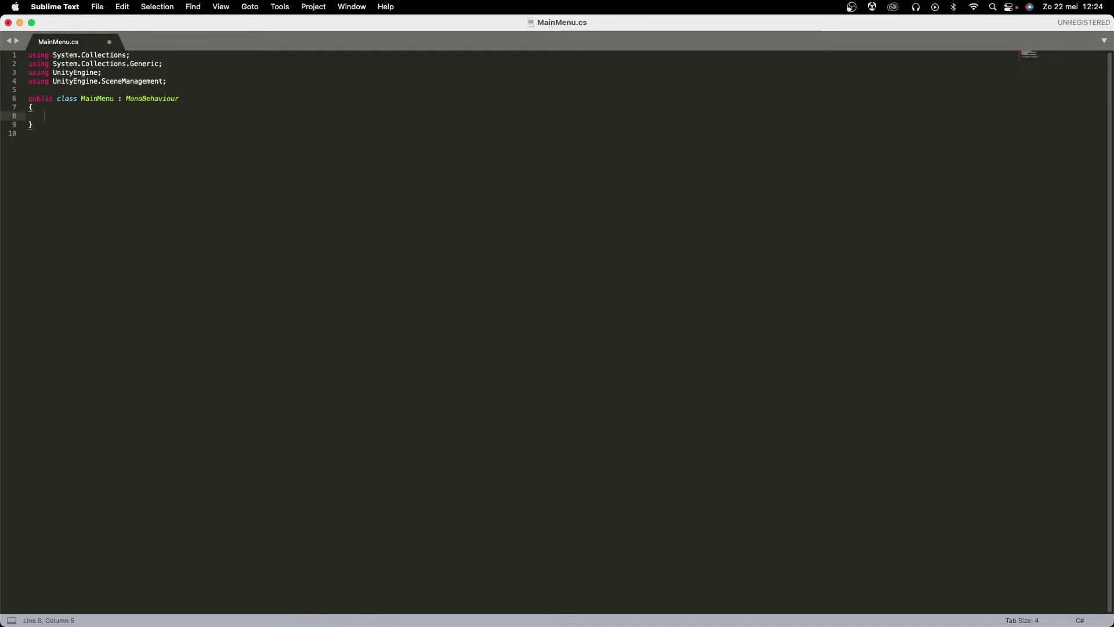
Add an empty public void PlayGame() method to the MainMenu class and save the script.
text(public void PlayGame(){)
key(Return)
key(Right)
key(Return)
key(super+s)
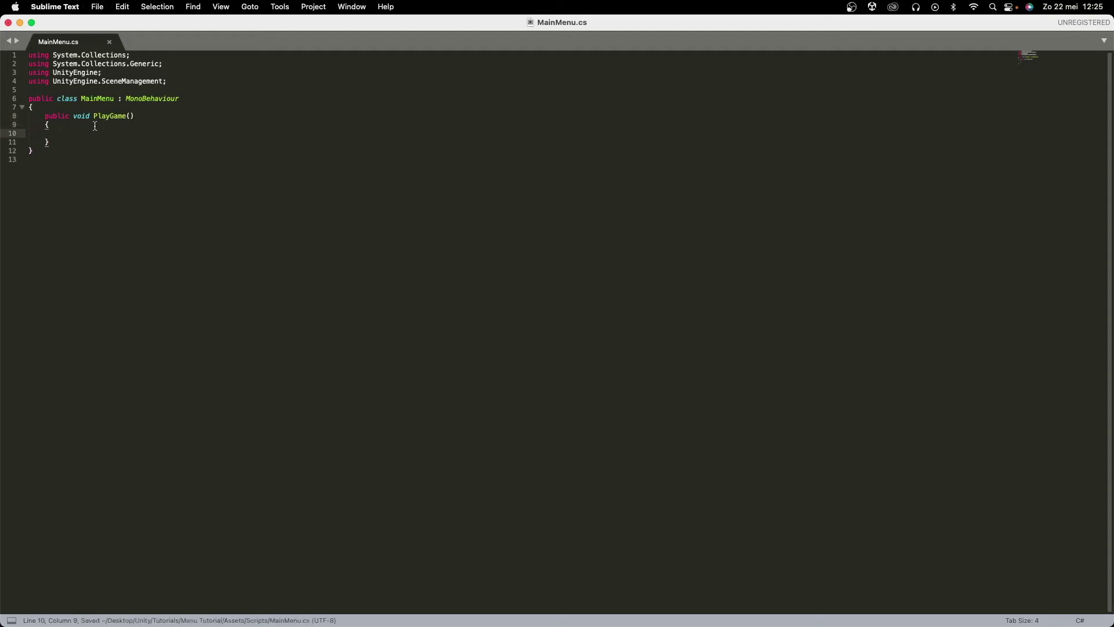
double_click(64, 118)
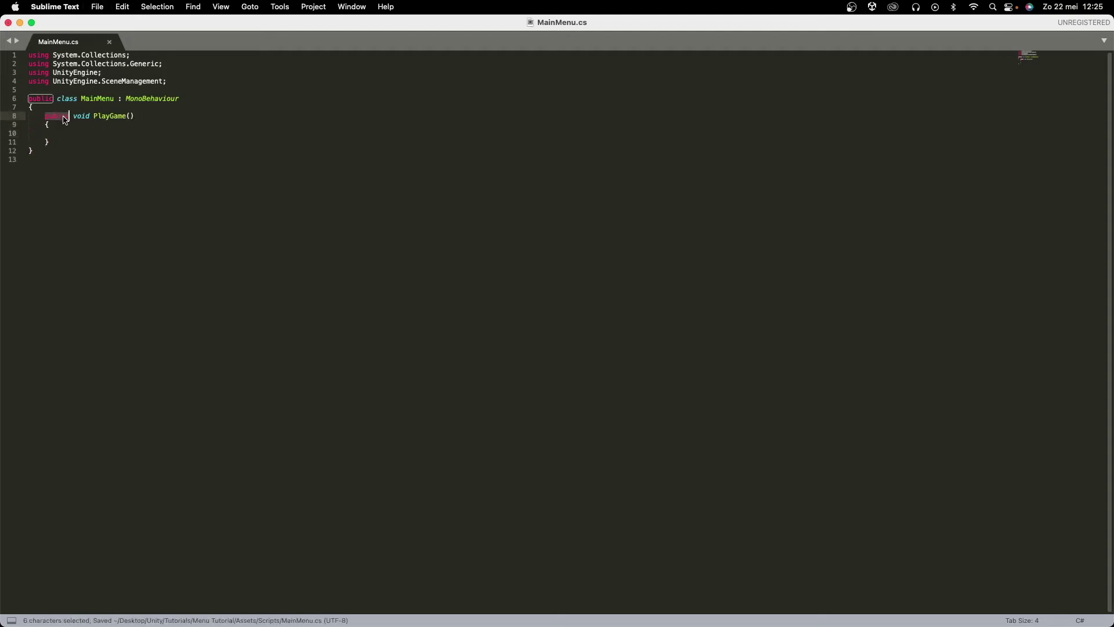
In PlayGame's body, write a SceneManager.LoadScene call with SceneManager.GetActiveScene().buildIndex as its argument, and save.
click(71, 135)
text(SceneManager.Loa)
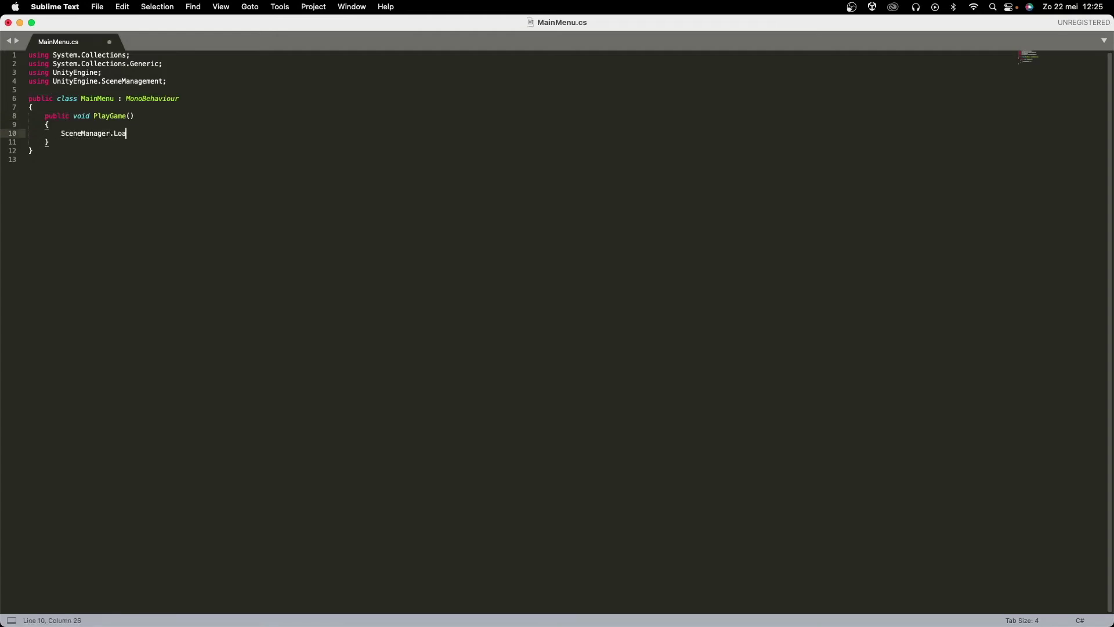
text(dScene(SceneManager.GetActiveScene()
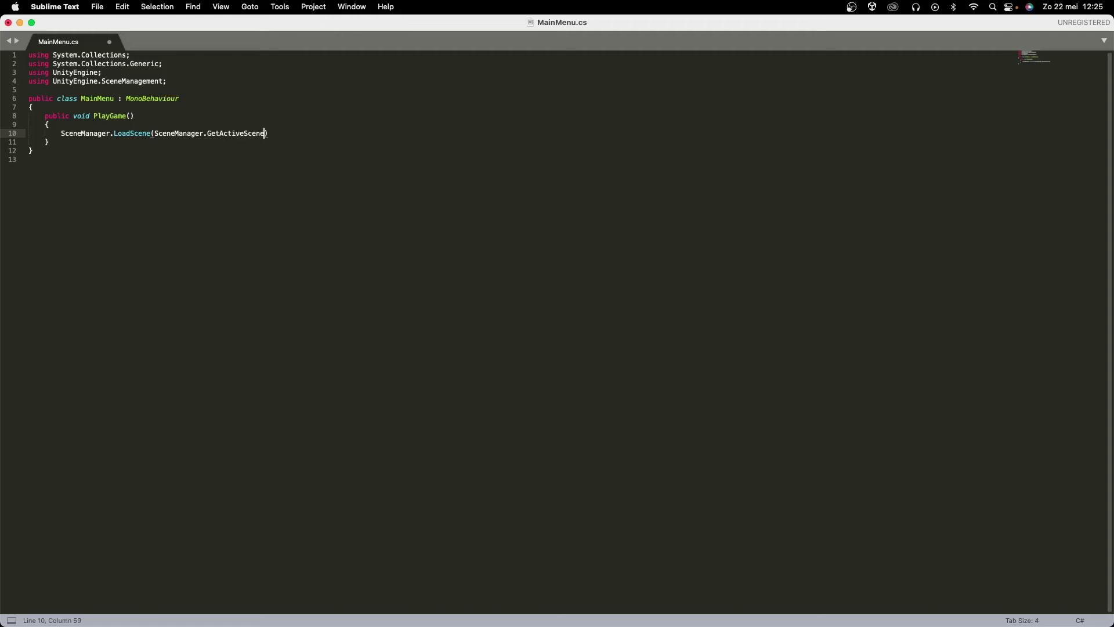
text().buildIndex)
key(super+s)
Add + 1 to the buildIndex argument of the LoadScene call, end the statement with a semicolon, and save.
double_click(71, 133)
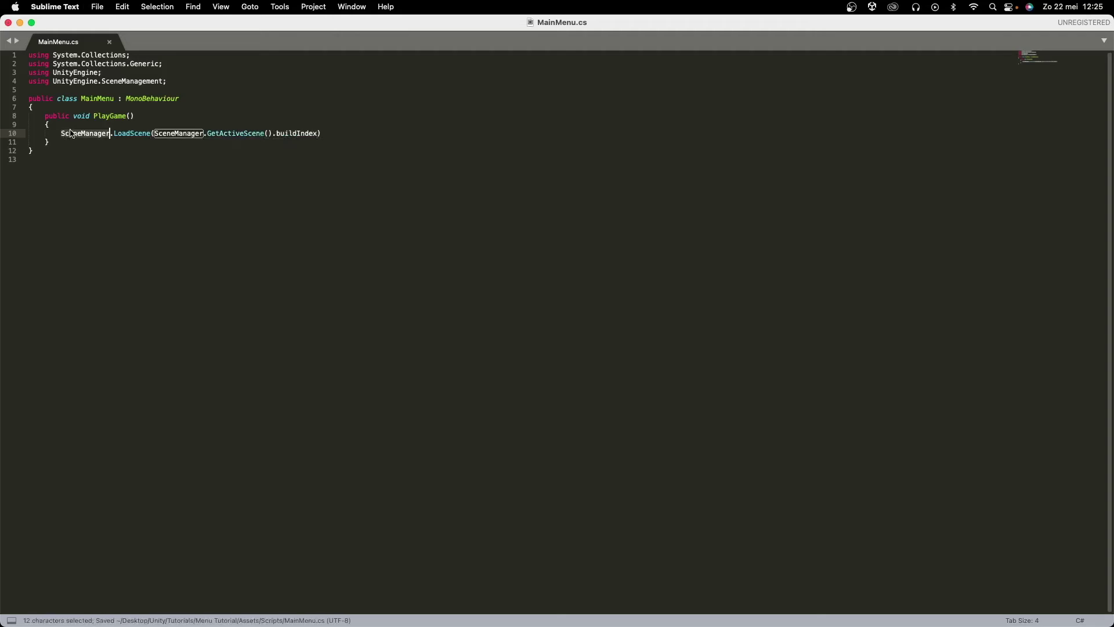
double_click(124, 133)
click(156, 134)
shift+click(268, 135)
double_click(297, 134)
click(319, 136)
text(+ 1);)
key(super+s)
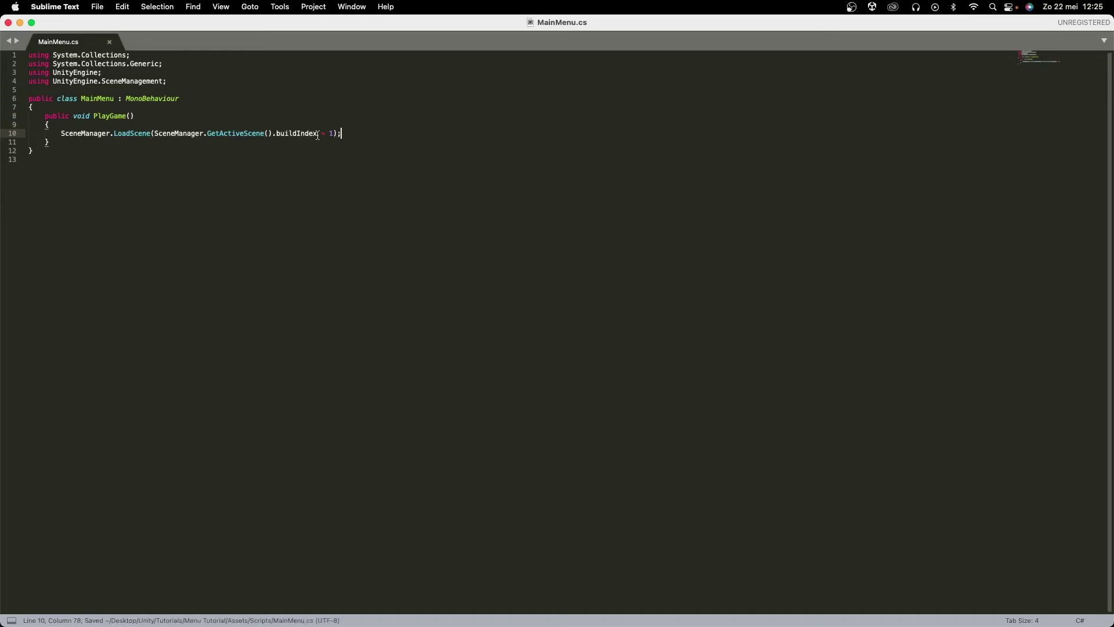
click(54, 134)
click(75, 143)
click(64, 133)
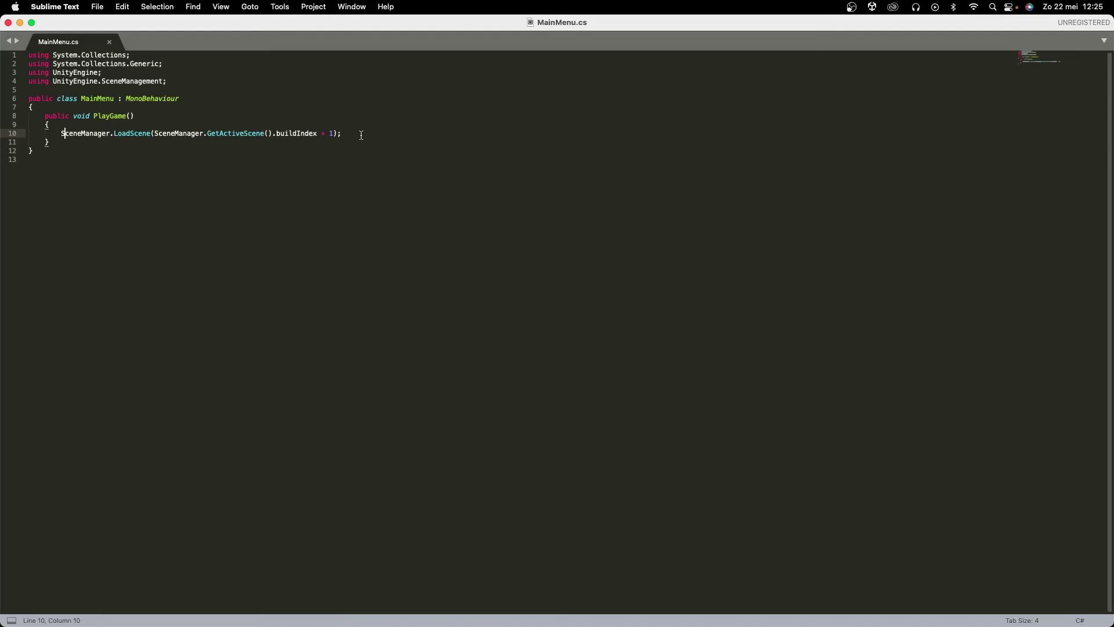
Add an empty public void QuitGame() method below PlayGame in the MainMenu class and save the script.
click(108, 142)
key(Return)
key(Return)
text(public voi)
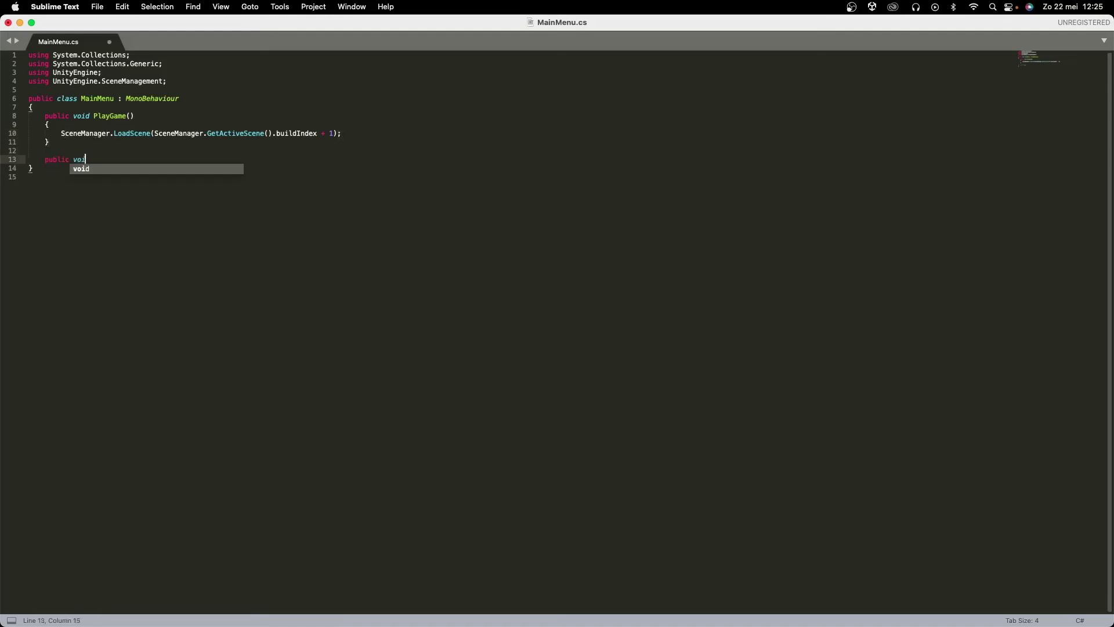
text(d QuitGame(){)
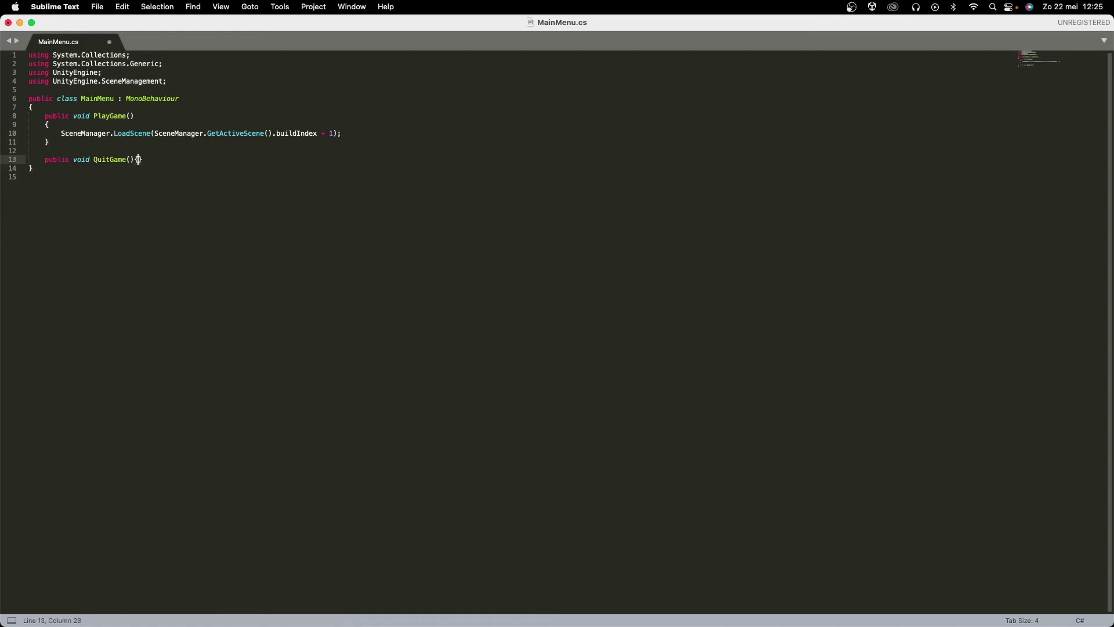
key(Return)
text({)
key(Return)
key(super+s)
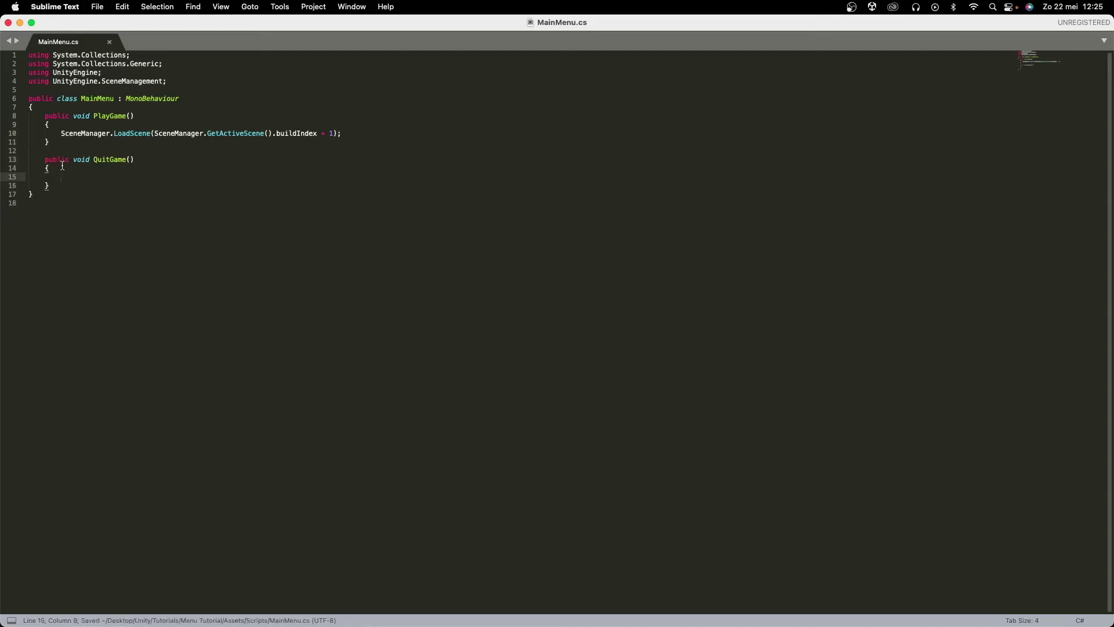
In QuitGame's body, write Debug.Log("Quitting game"); followed by Application.Quit(); on the line below, and save.
text(A)
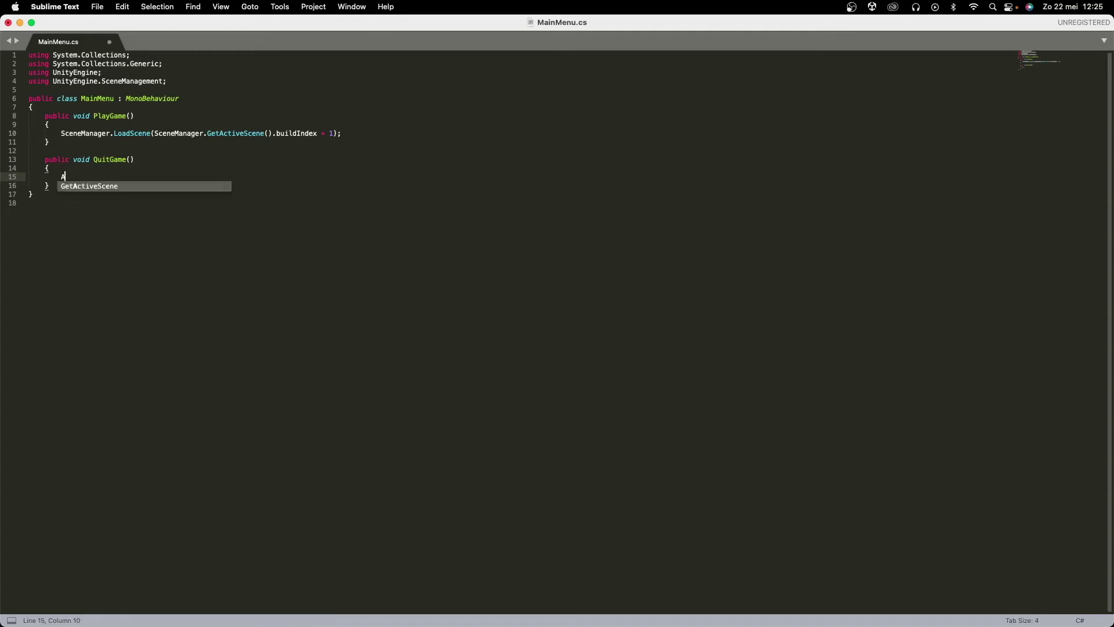
text(pplication.Quit();)
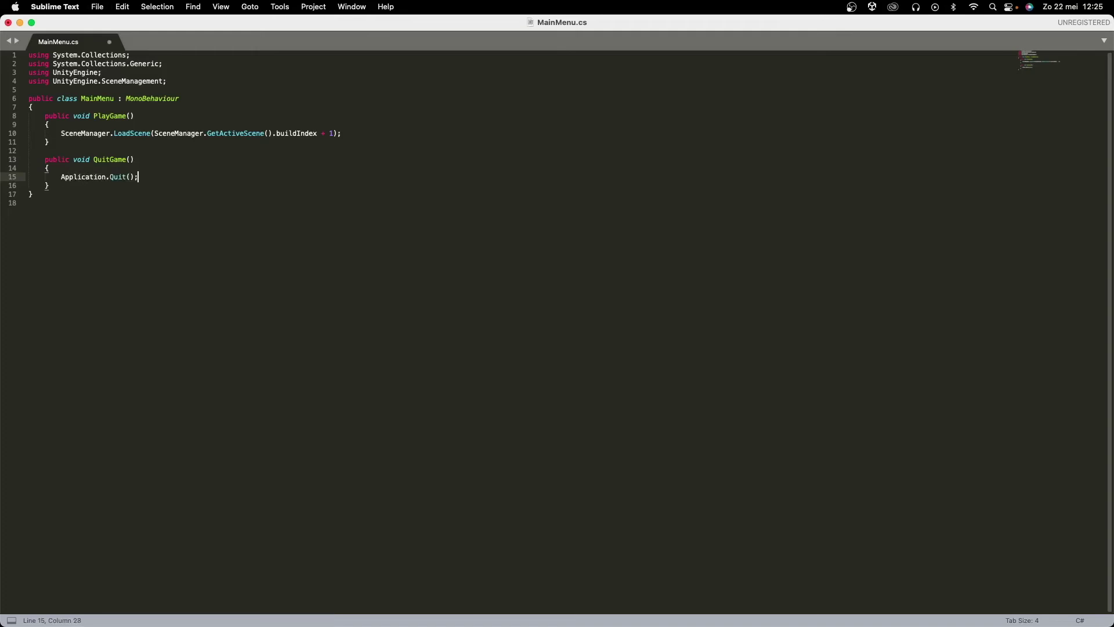
key(super+s)
key(Up)
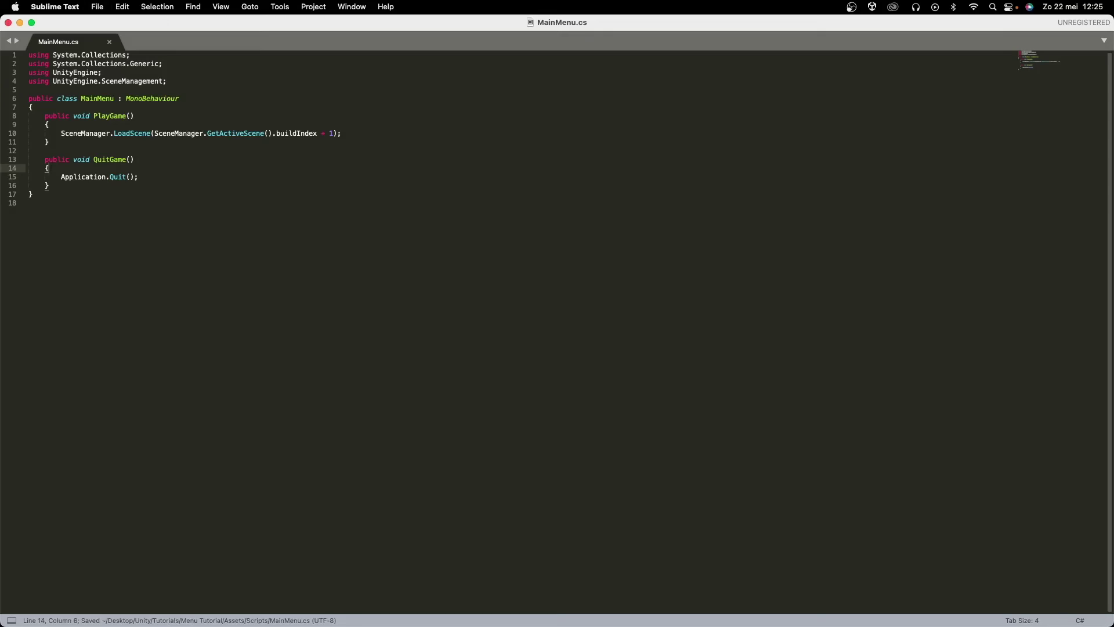
key(Return)
text(Debug.Log("Quitting game");)
key(super+s)
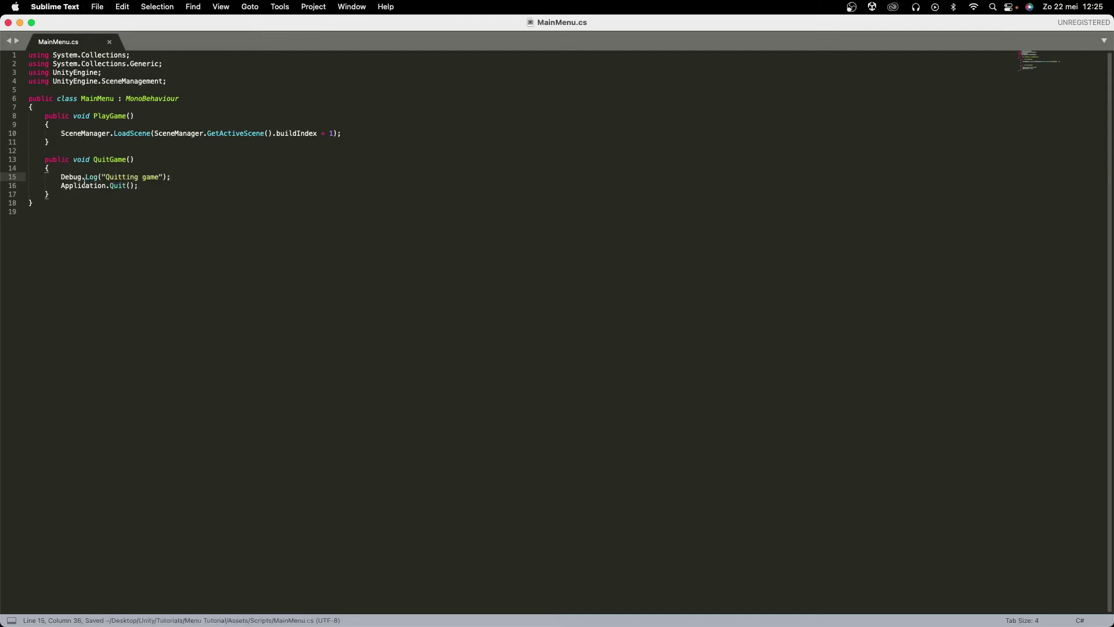
shift+click(60, 181)
click(119, 178)
click(138, 187)
click(68, 179)
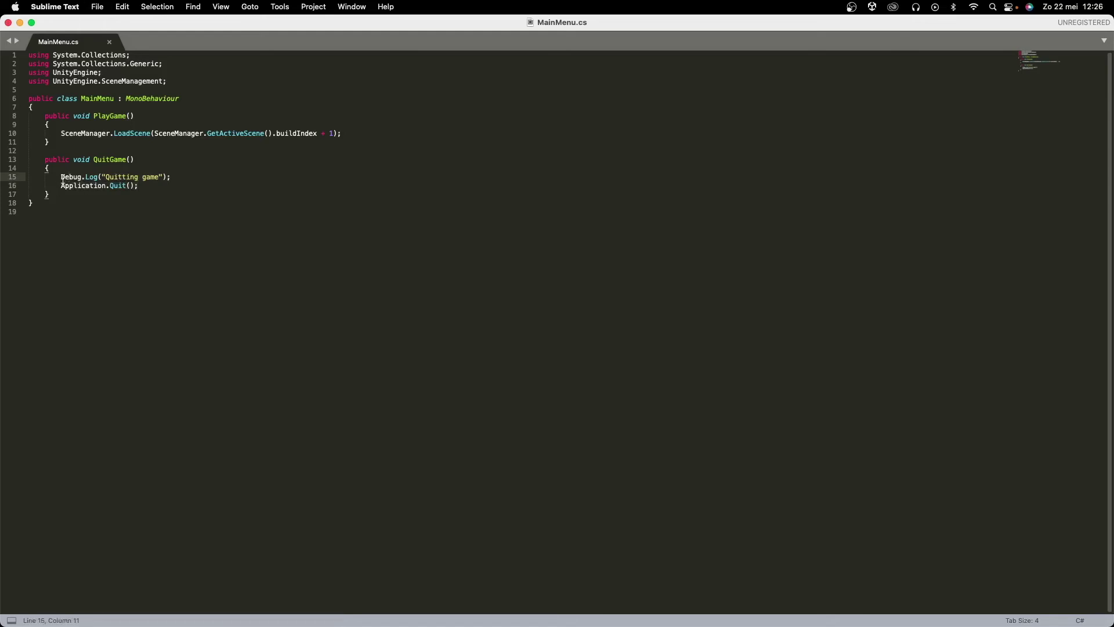
Switch to Unity and create an empty game object named Main Menu at the root of SampleScene.
right_click(87, 179)
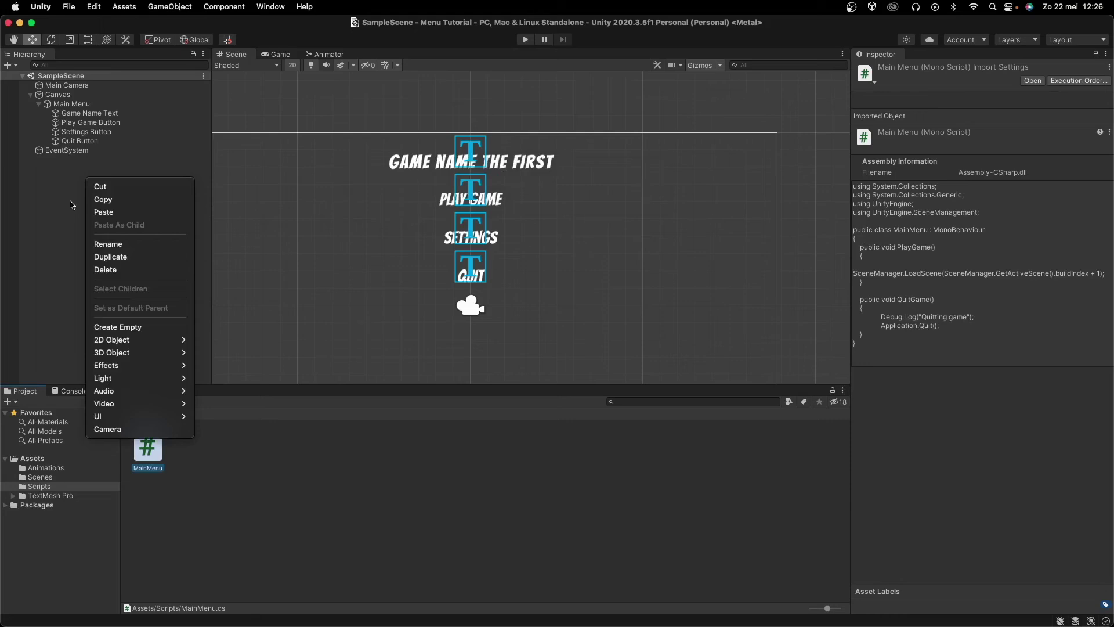
click(102, 329)
text(Main Menu)
key(Return)
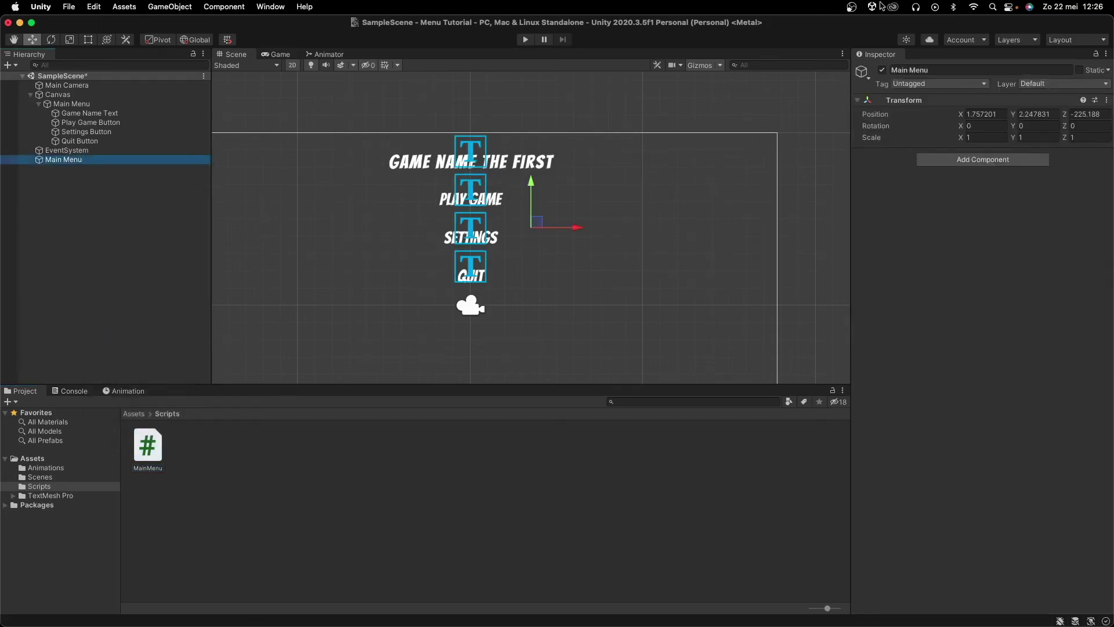
Reset the new Main Menu object's transform, attach the MainMenu script to it, and save the scene.
right_click(960, 108)
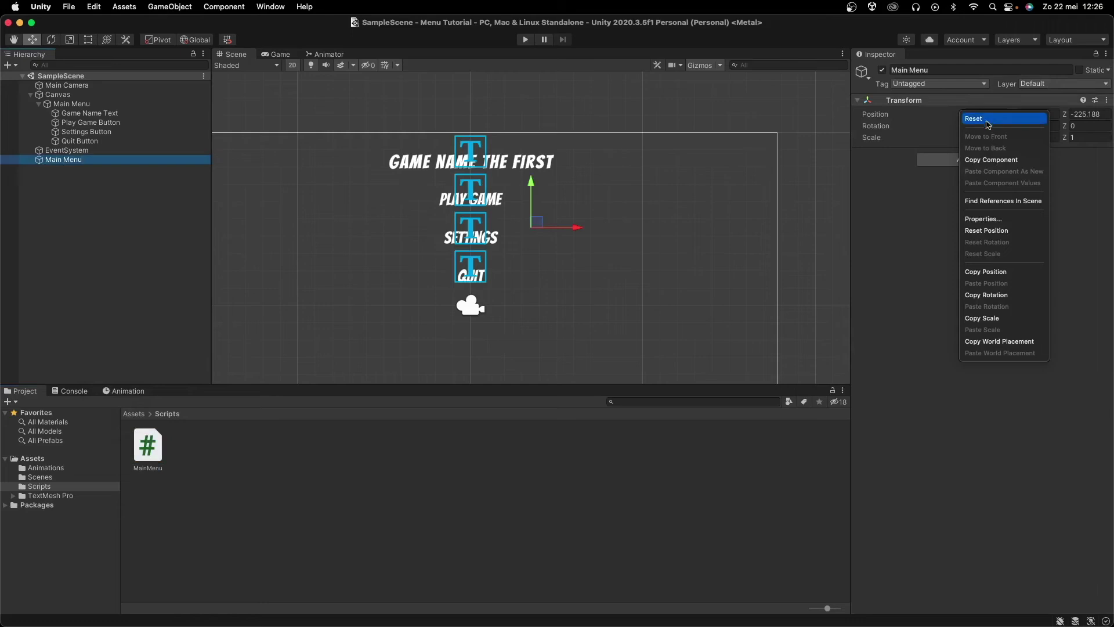
click(987, 117)
drag(133, 459, 877, 264)
key(super+s)
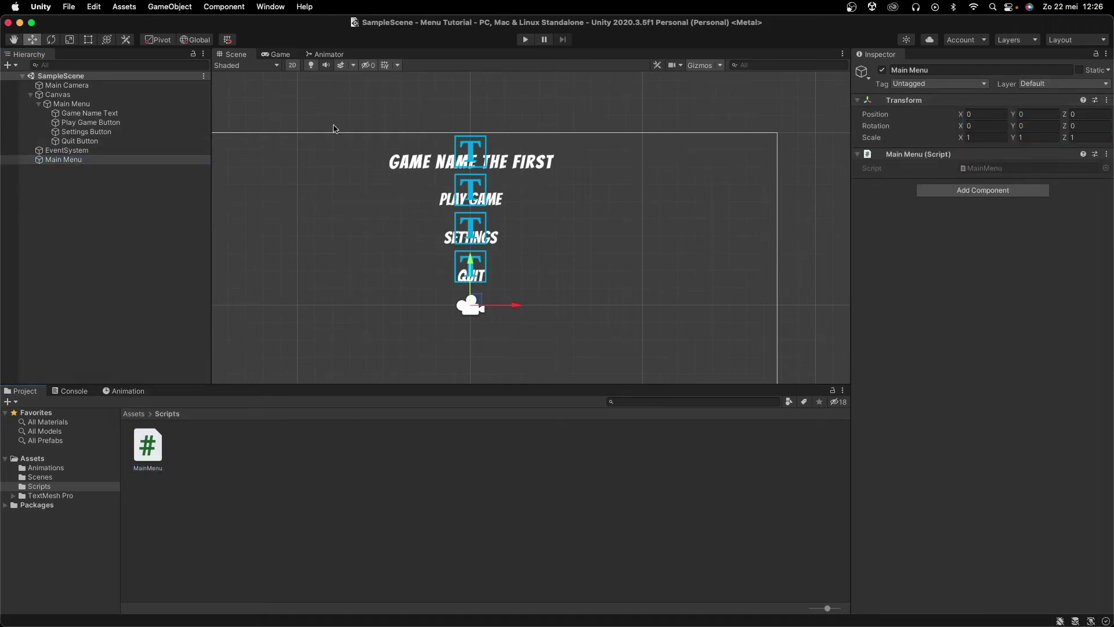
Add an On Click event to the Play Game Button that calls MainMenu.PlayGame on the root Main Menu object.
click(113, 123)
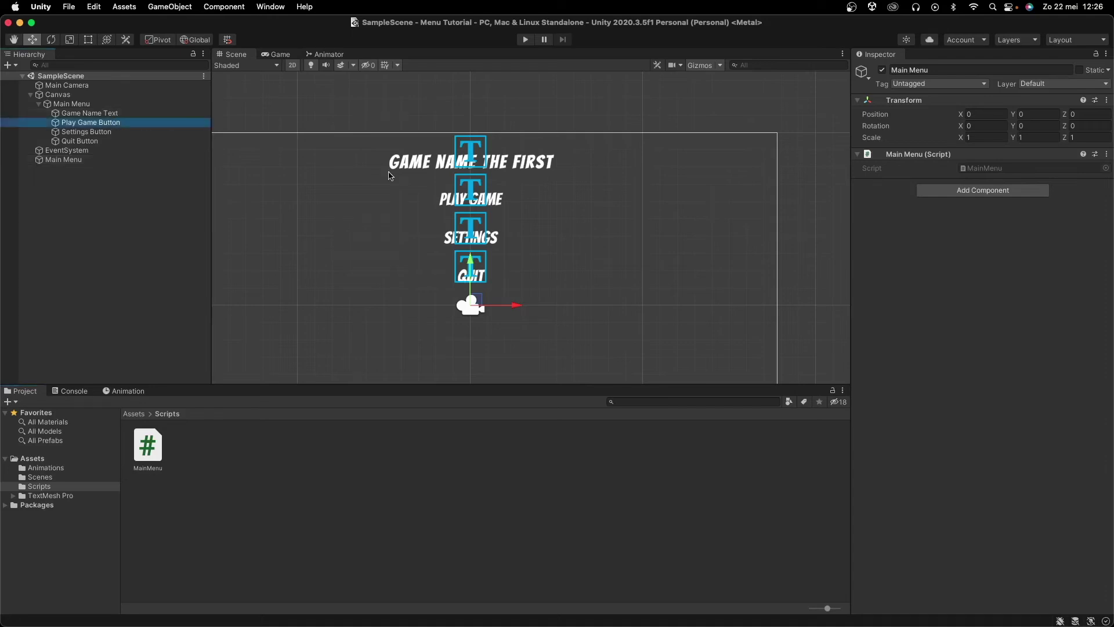
scroll(1023, 414, down, 10)
scroll(1022, 414, down, 2)
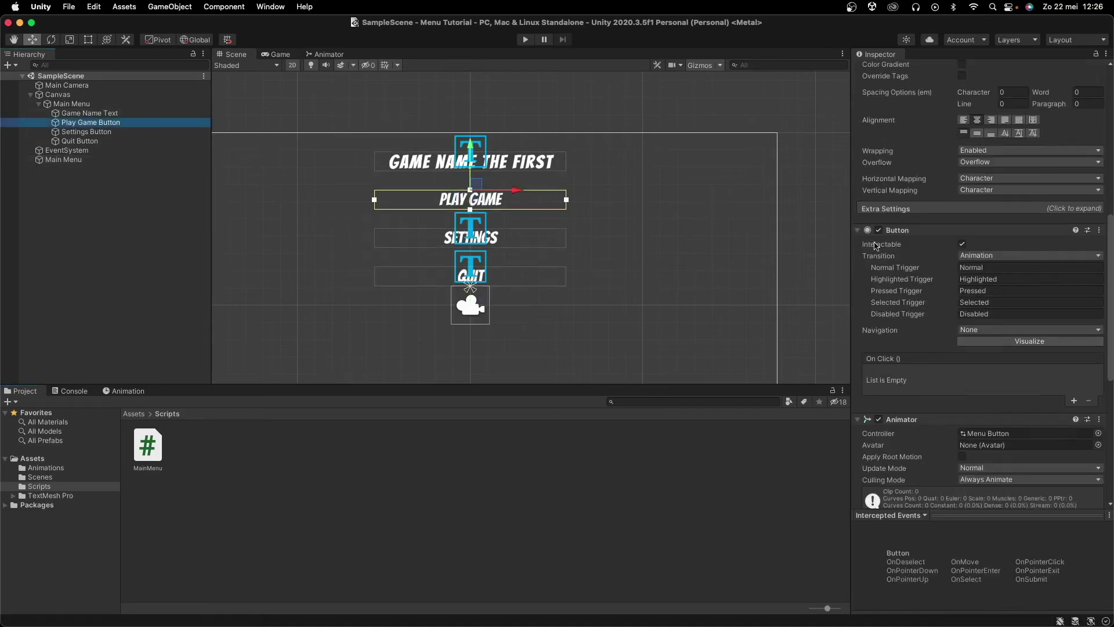
click(1075, 400)
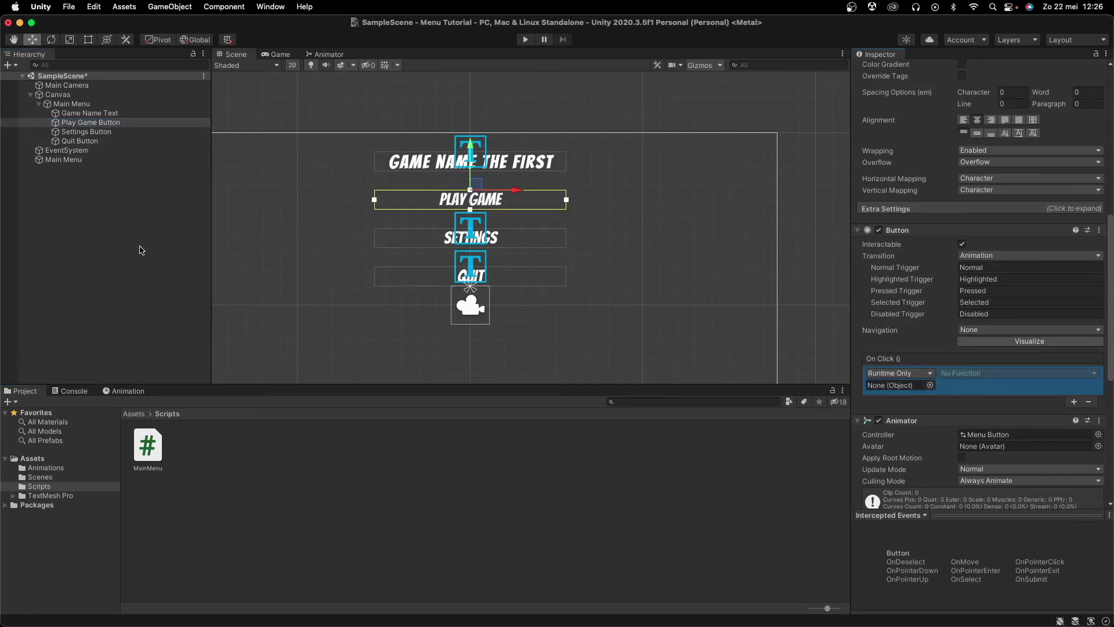
drag(93, 161, 885, 386)
click(971, 373)
mouse_move(981, 427)
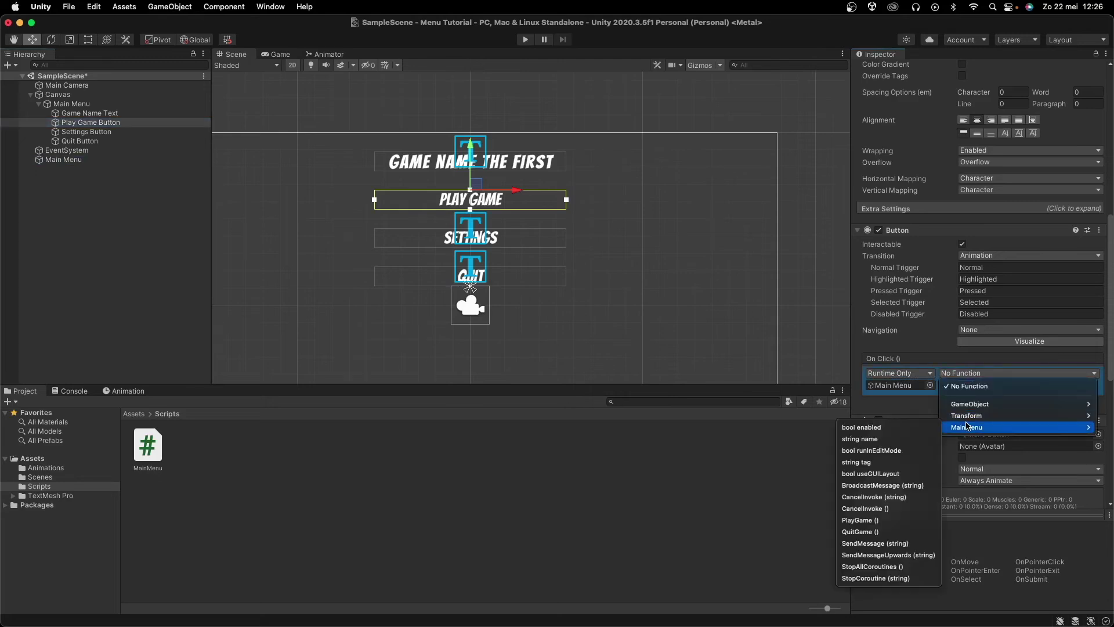
click(869, 521)
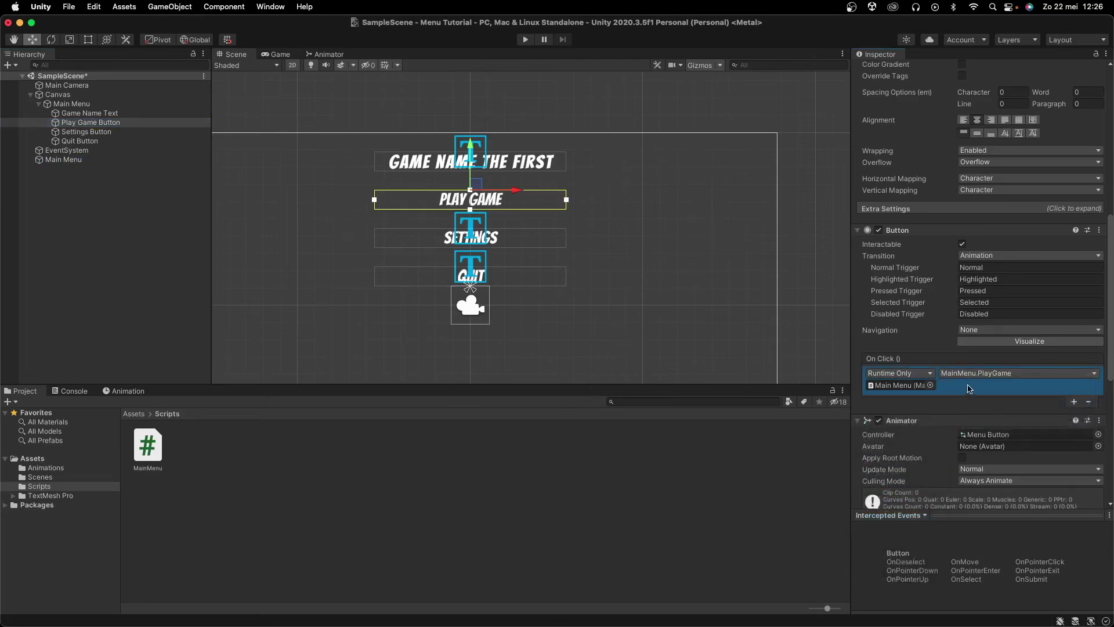
Add an On Click event to the Quit Button that calls MainMenu.QuitGame on the root Main Menu object.
click(131, 143)
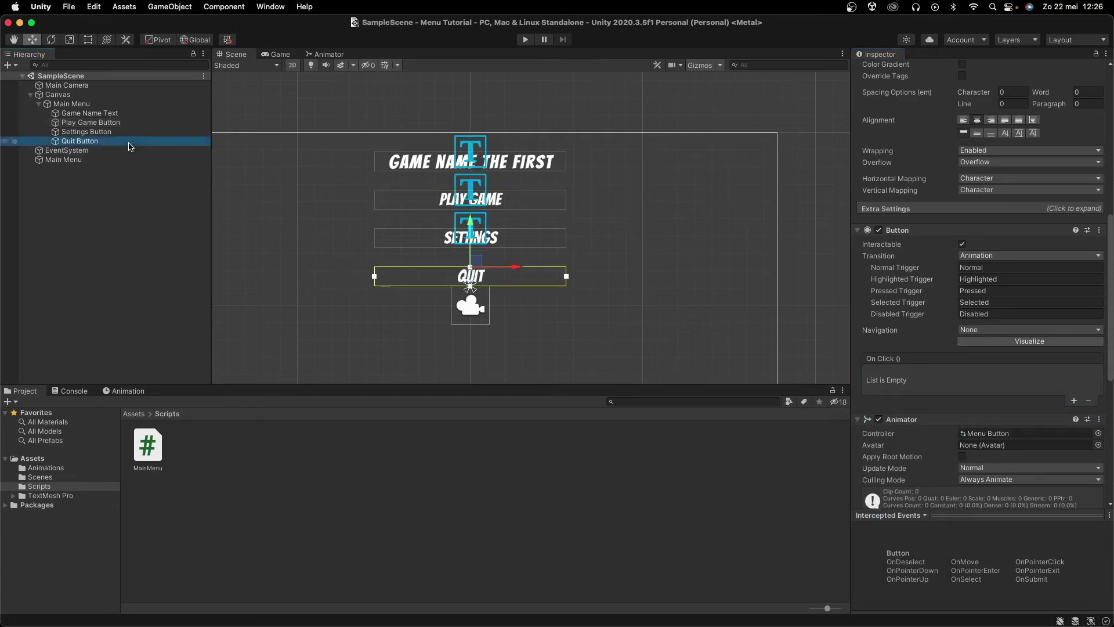
click(1075, 402)
drag(86, 162, 904, 386)
click(992, 372)
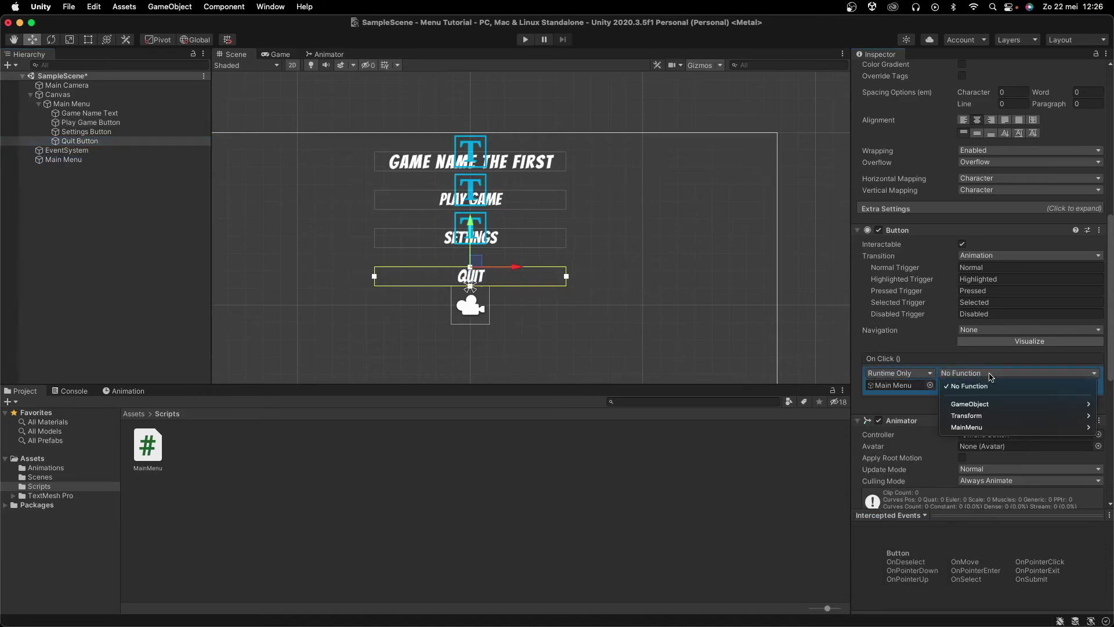
mouse_move(977, 427)
click(860, 532)
Create a new scene named Level 1 in the Scenes folder and open it.
right_click(244, 454)
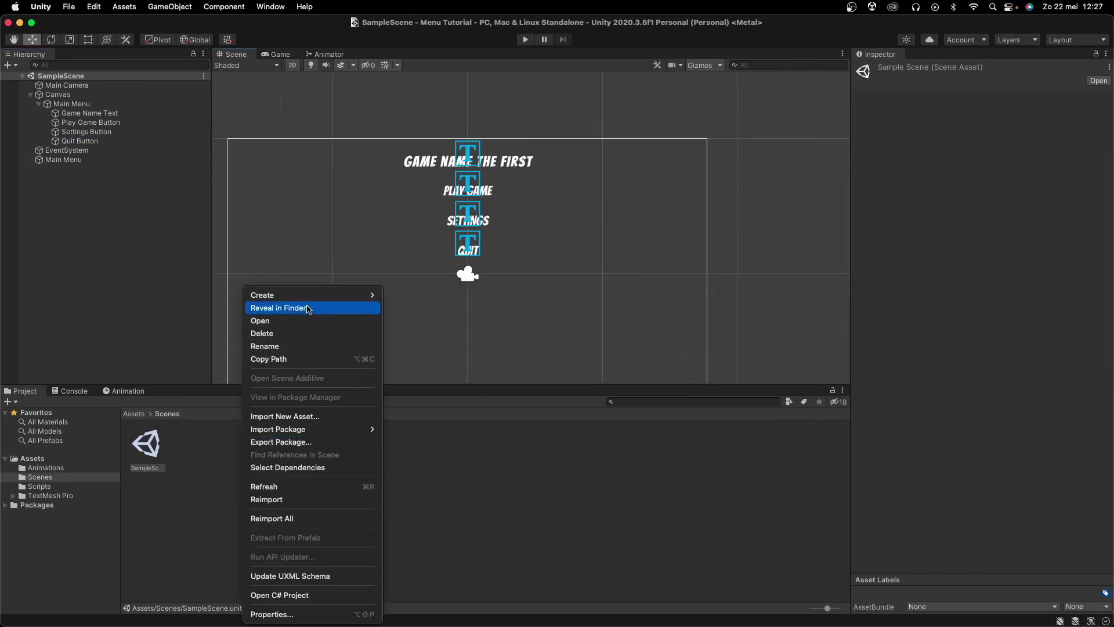
mouse_move(309, 297)
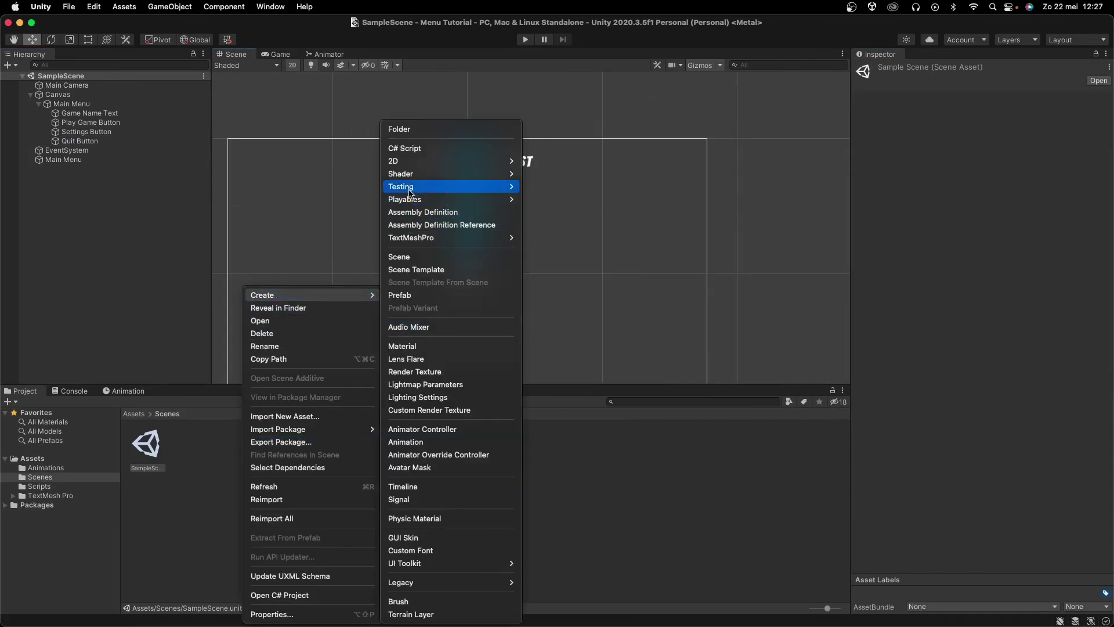
click(423, 257)
text(Level)
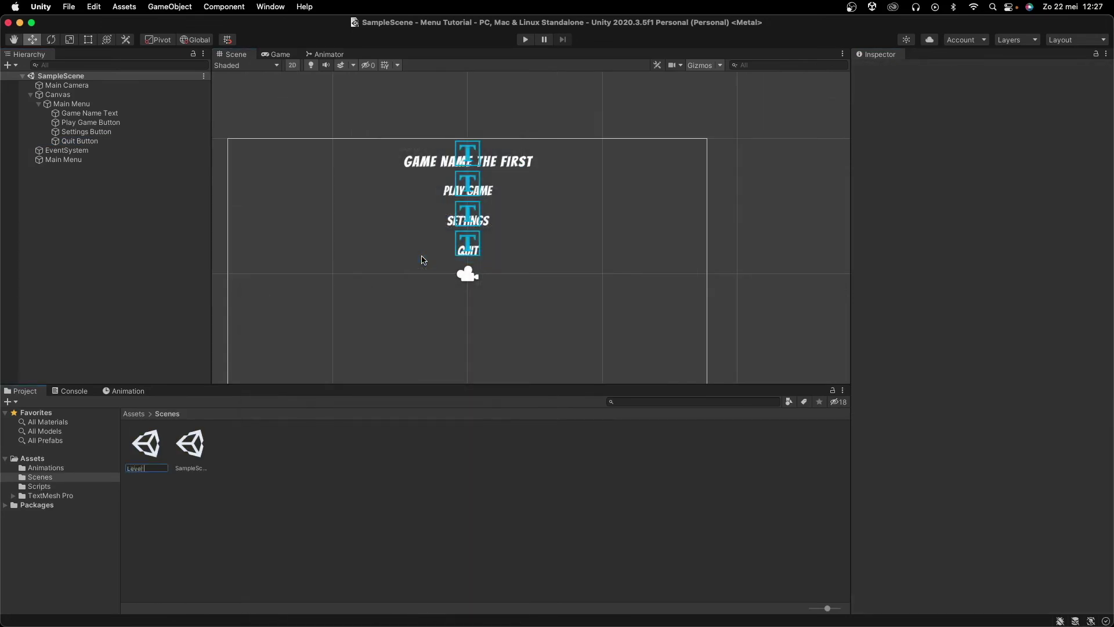
text( 1)
key(Return)
double_click(145, 444)
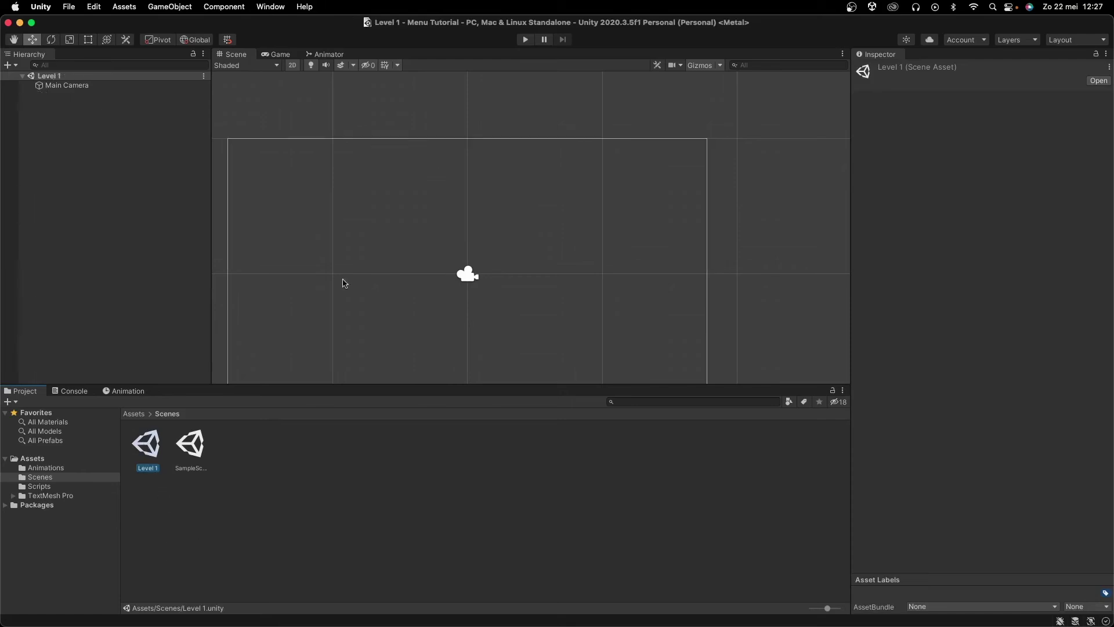
Add the open Level 1 scene to the Scenes In Build list and close the build settings.
click(74, 5)
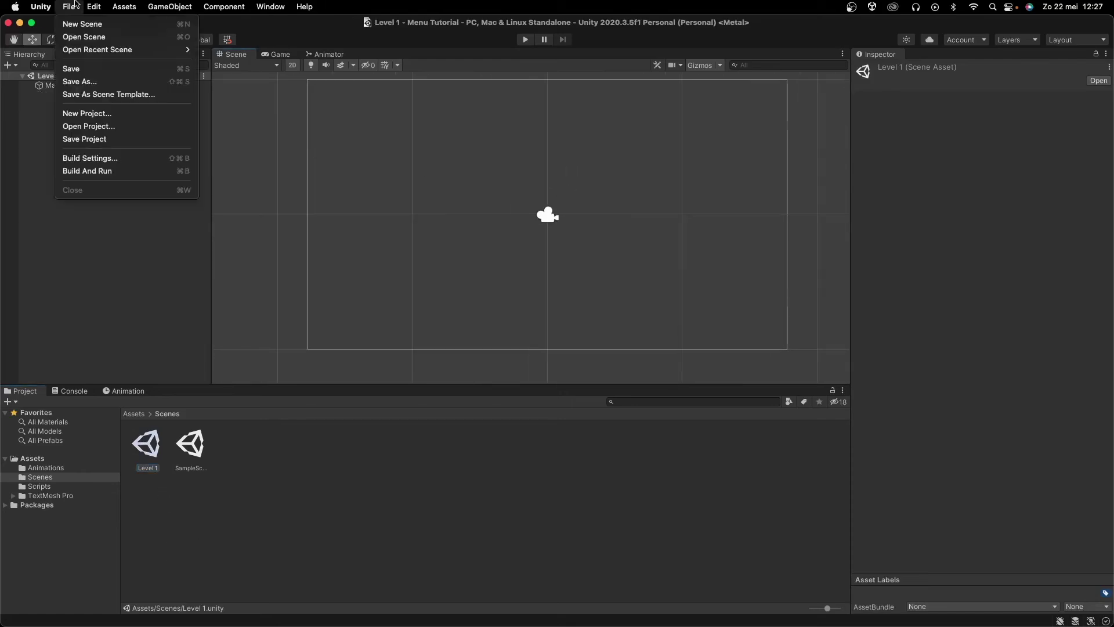
click(96, 157)
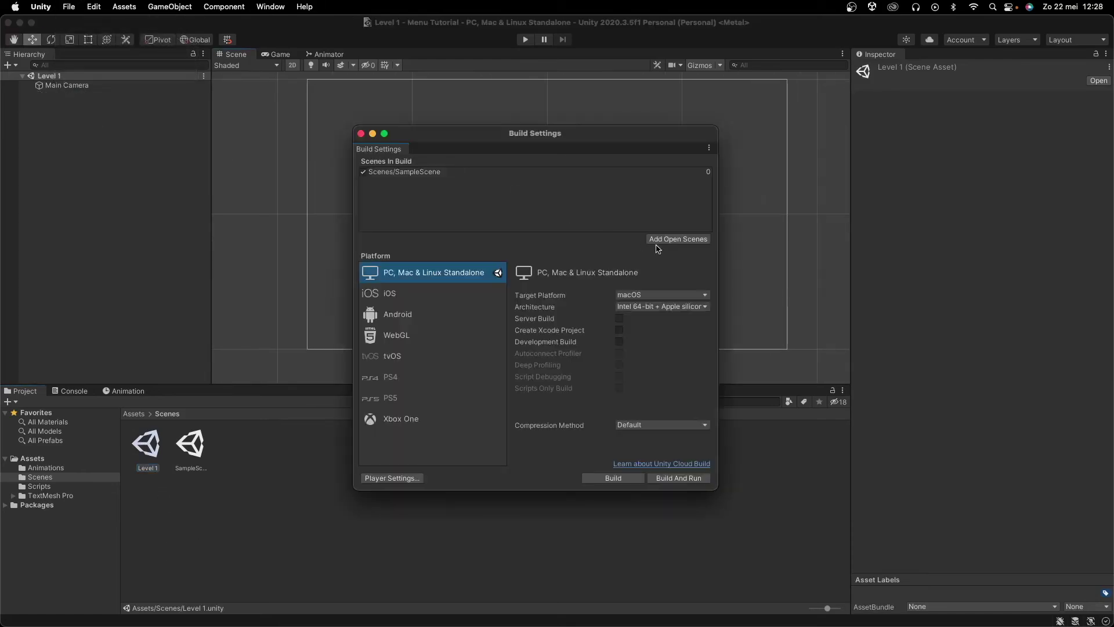
click(678, 239)
click(399, 182)
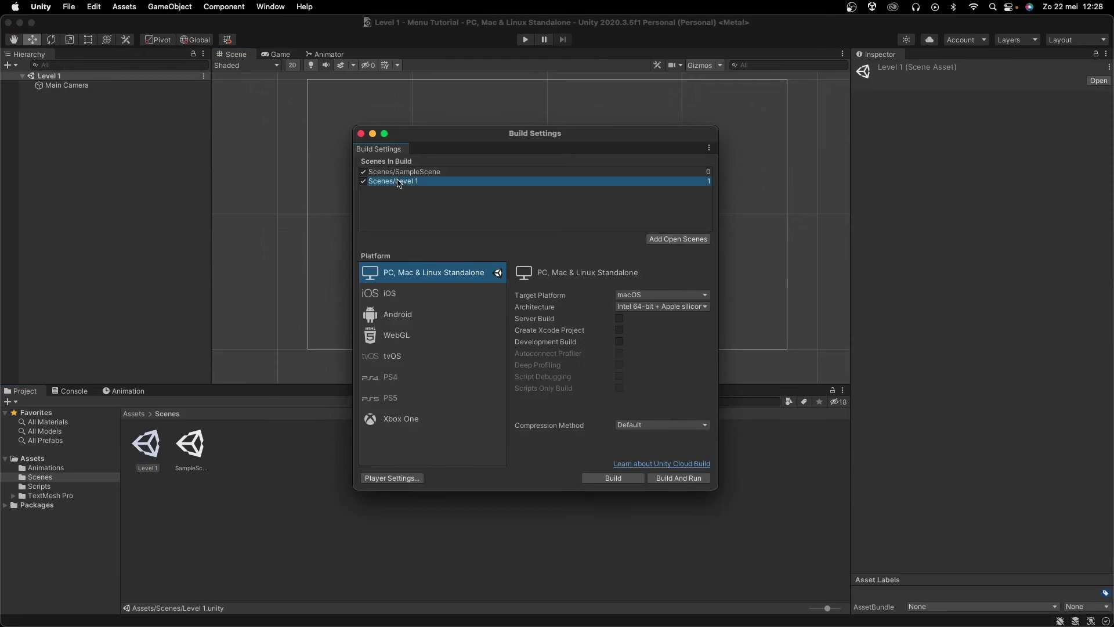
click(361, 136)
Reopen SampleScene, run the game, and test the Quit and Play Game buttons.
double_click(191, 445)
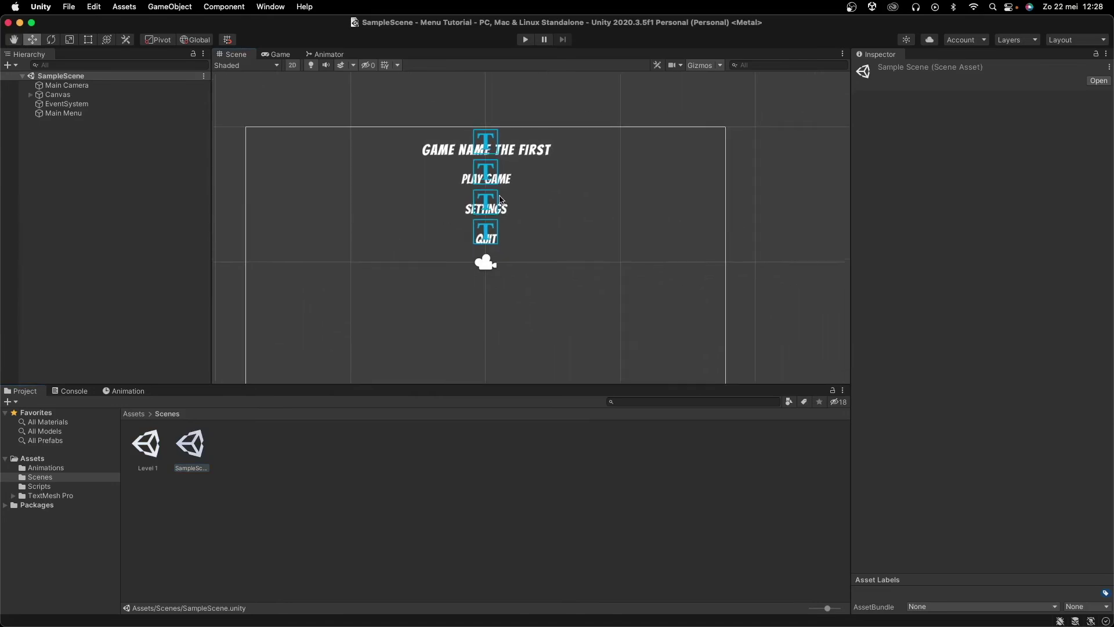
click(525, 39)
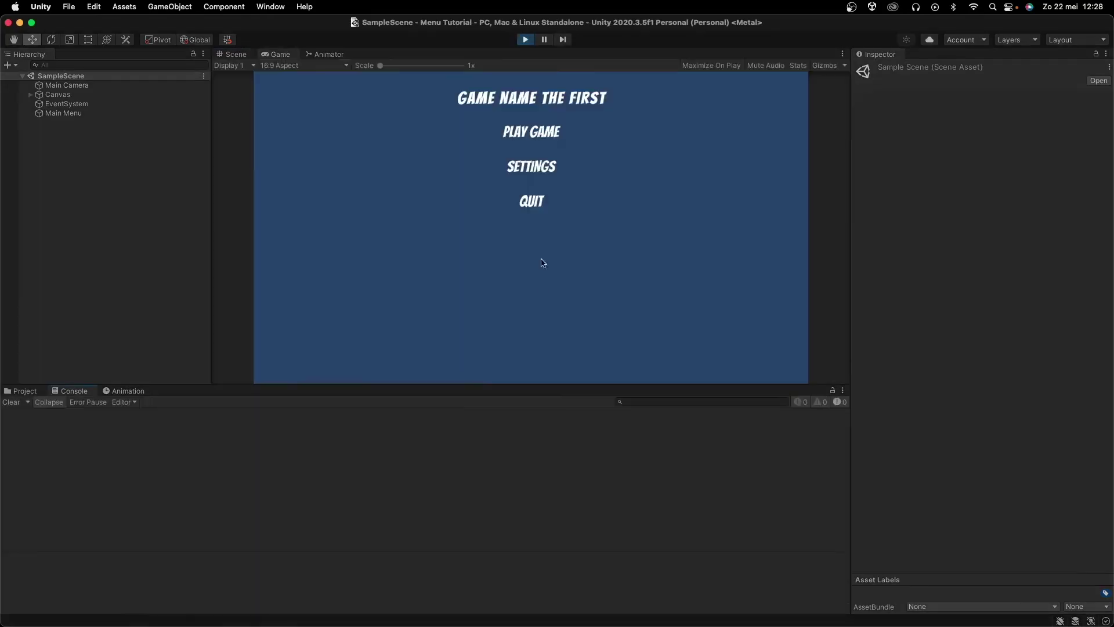
click(533, 199)
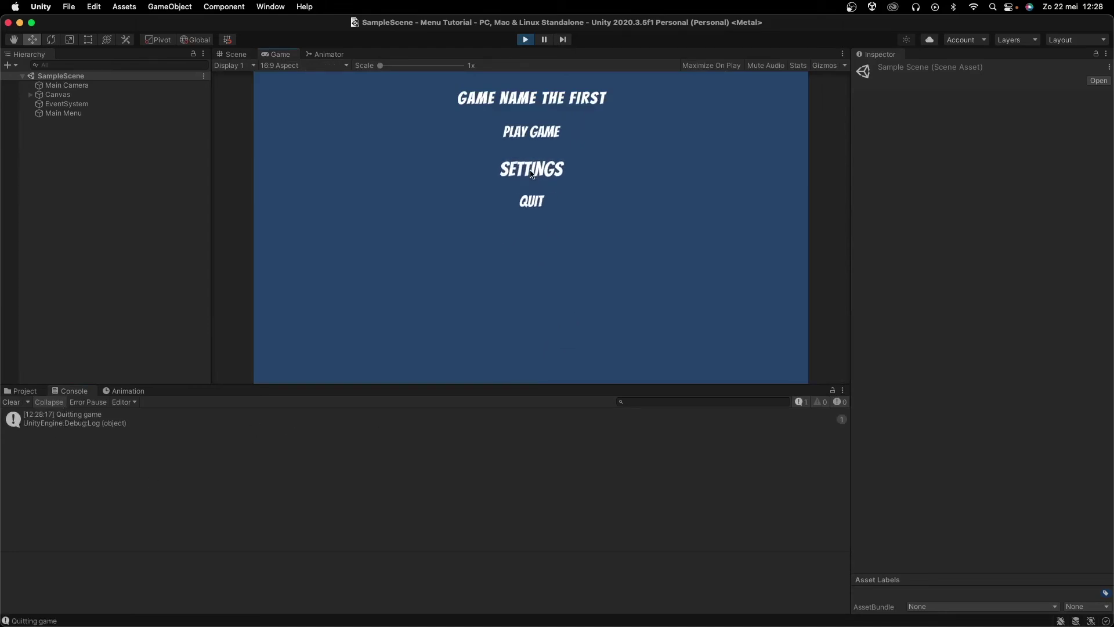
click(533, 133)
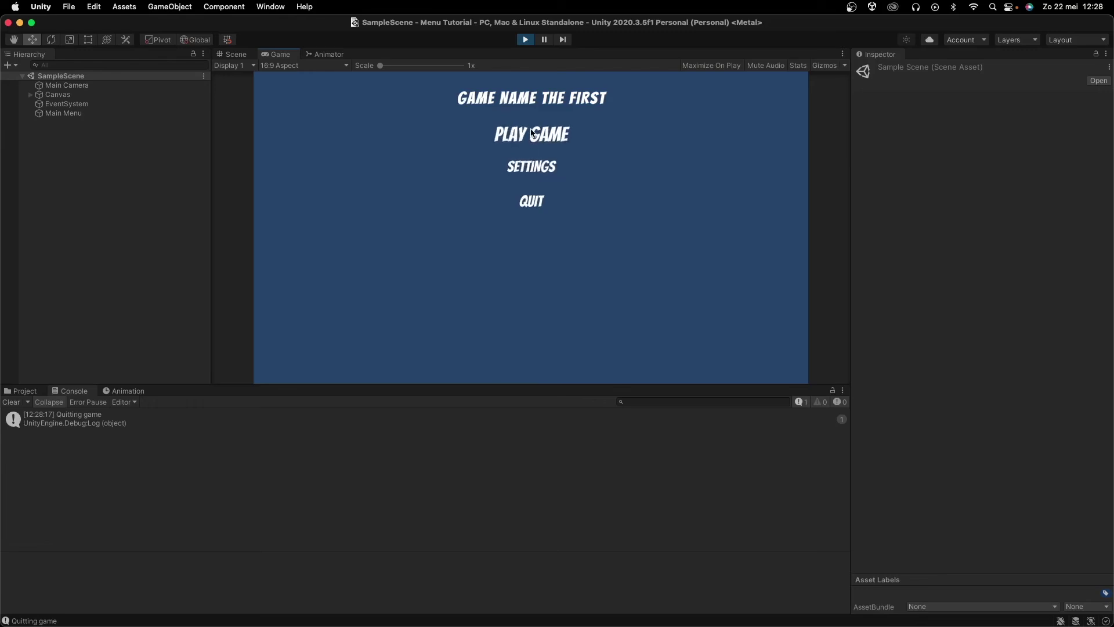
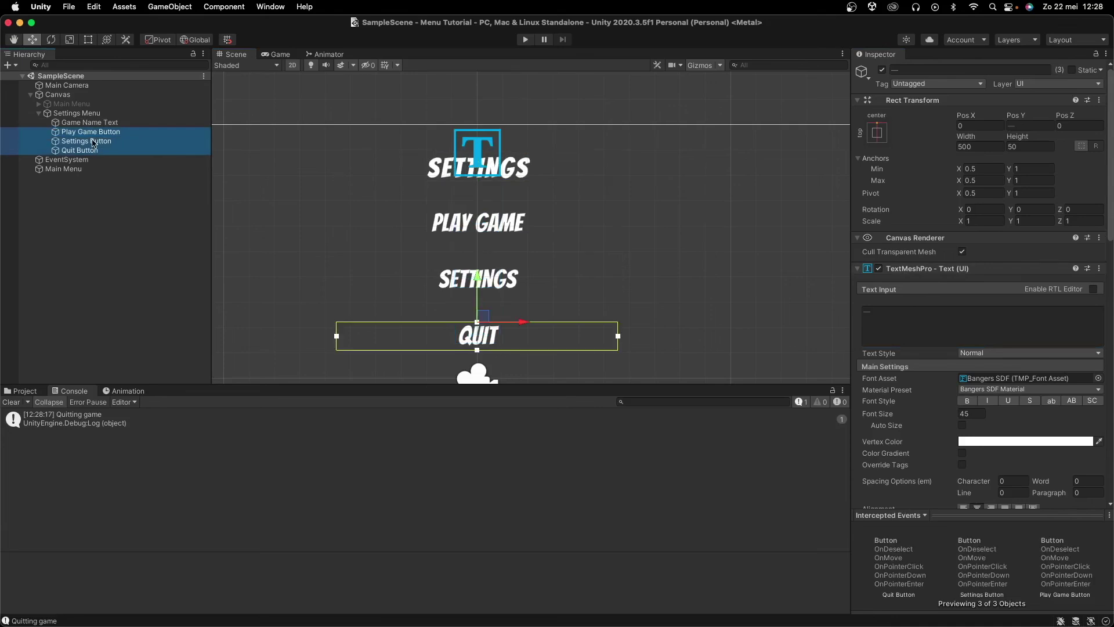
Delete the Play Game Button and Settings Button from the Settings Menu, keeping its Quit Button.
super+click(87, 132)
right_click(97, 135)
click(141, 224)
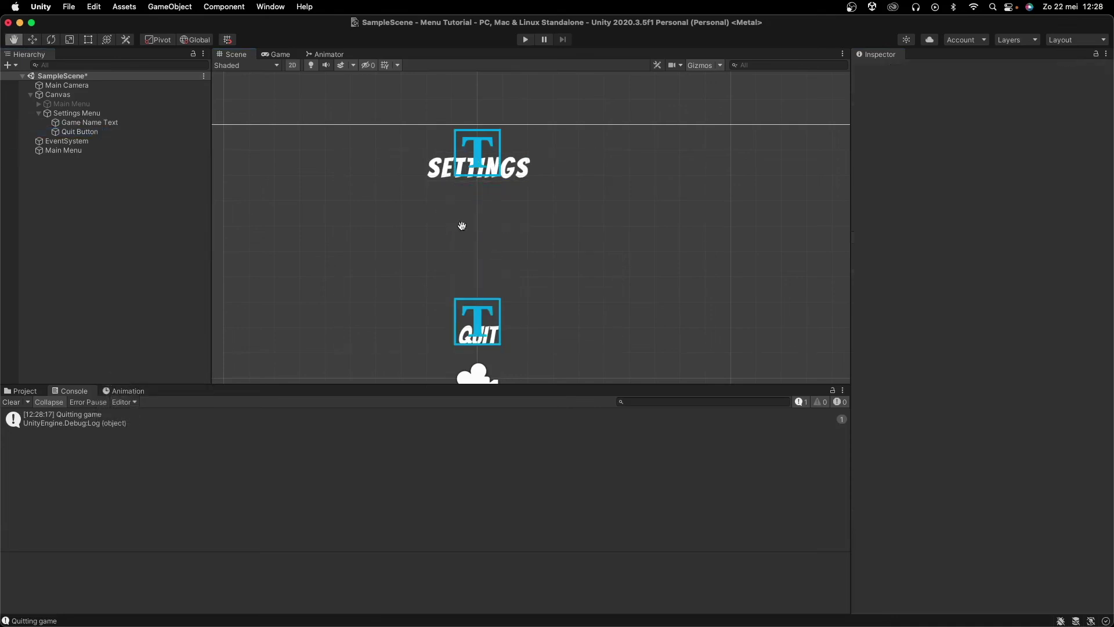
Rename the Settings Menu's Quit Button to Back Button and set its text to BACK.
middle_drag(460, 229, 480, 172)
scroll(479, 172, down, 3)
middle_drag(433, 212, 478, 247)
click(109, 132)
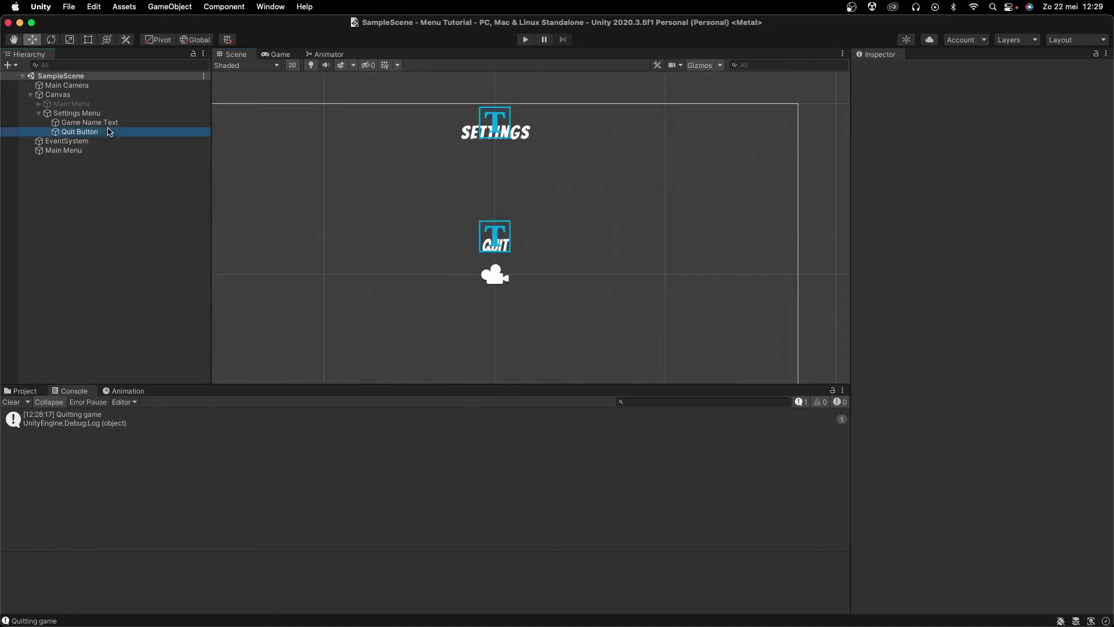
click(948, 69)
text(Back Button)
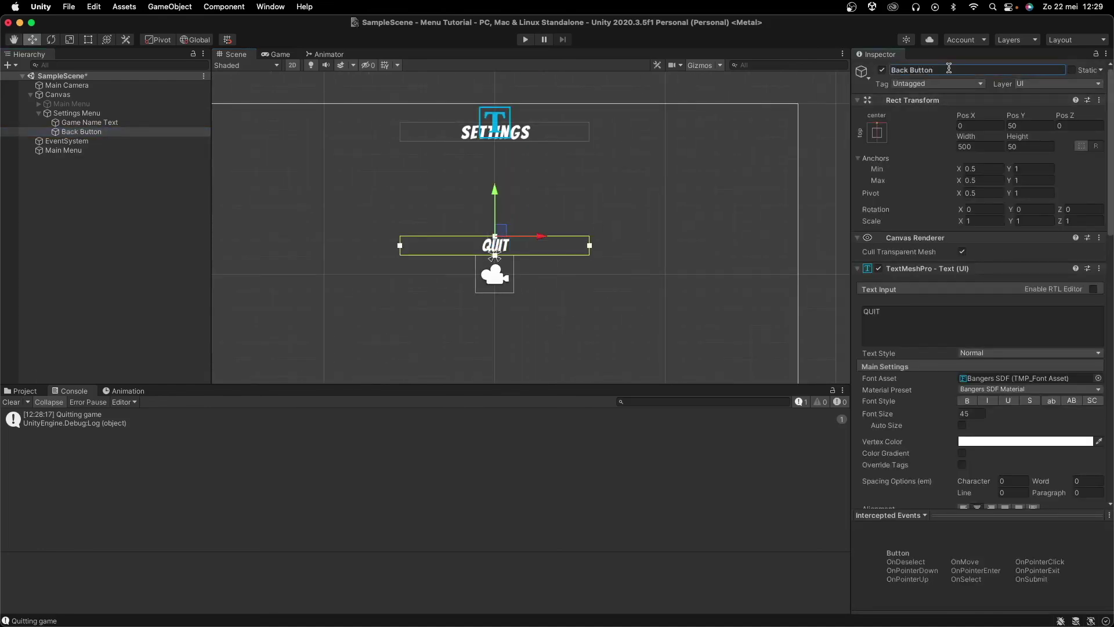
click(932, 339)
text(BACK)
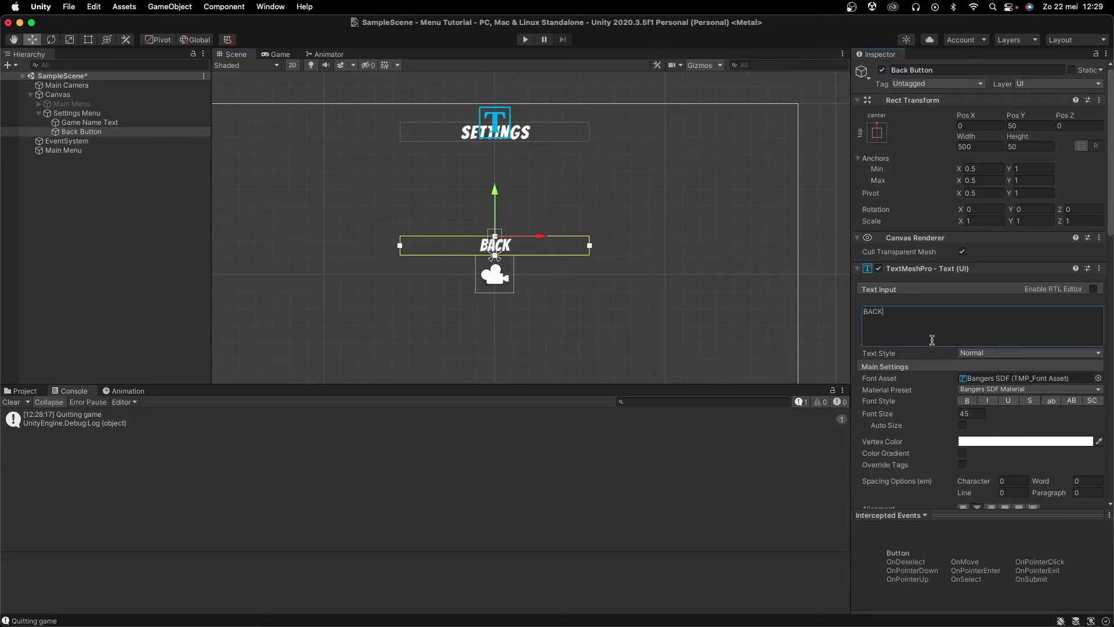
Replace the Back Button's MainMenu.QuitGame On Click event with GameObject.SetActive on the Settings Menu, leaving its value unchecked.
scroll(947, 376, down, 10)
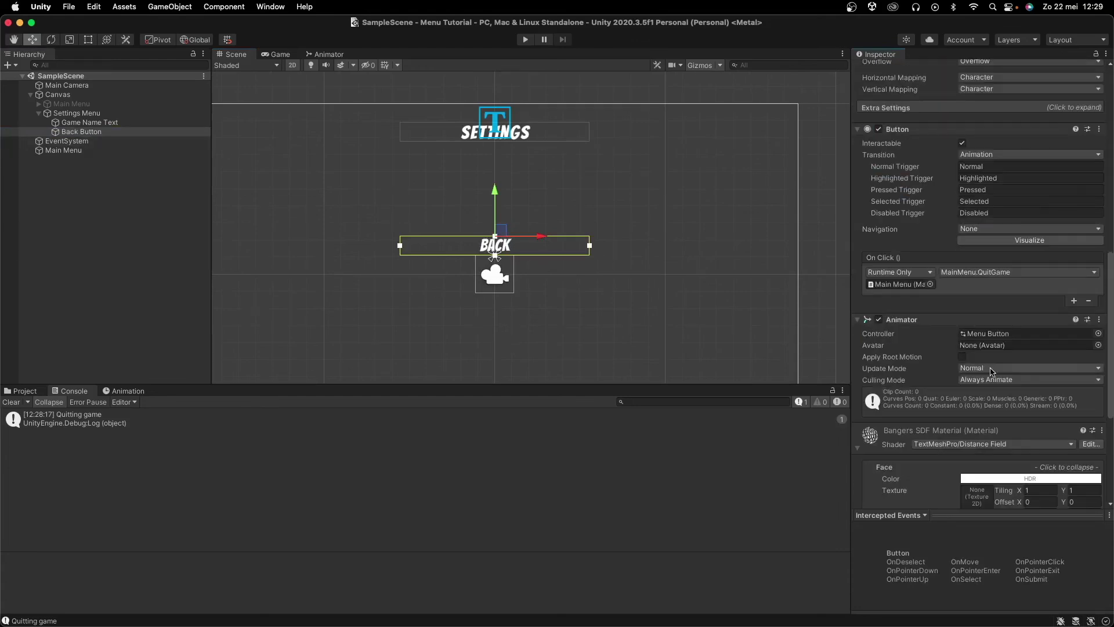
click(1090, 302)
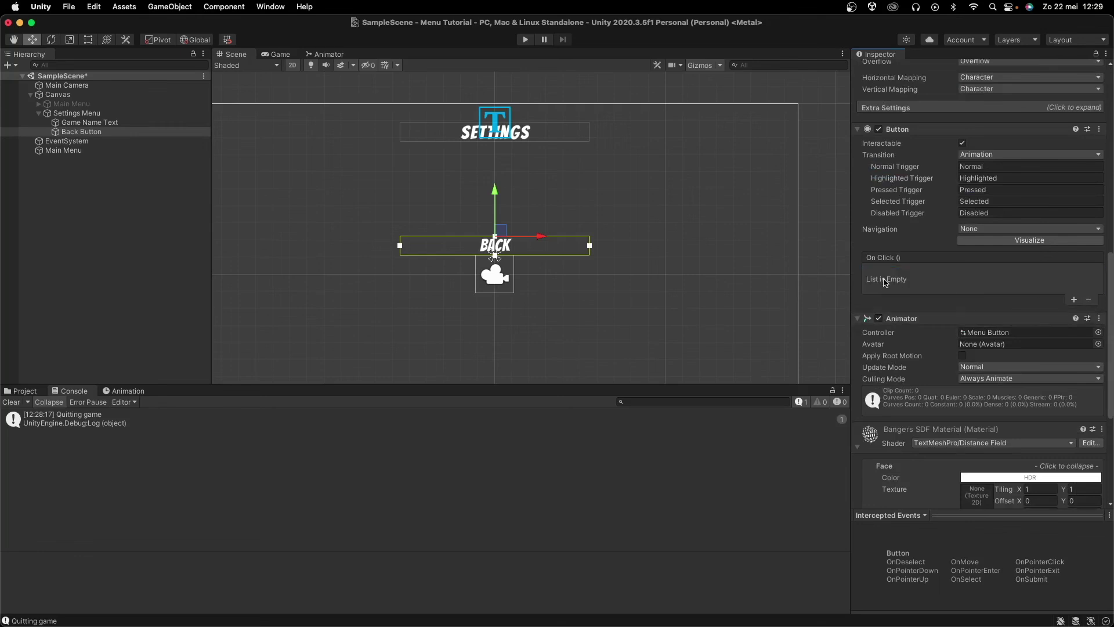
click(1074, 300)
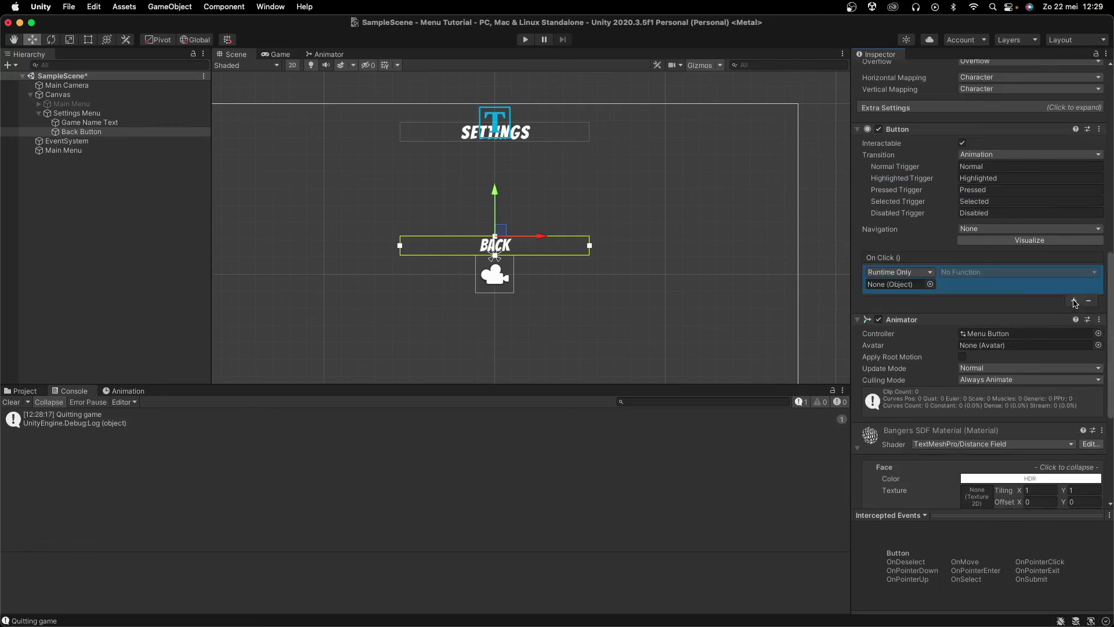
drag(67, 115, 907, 289)
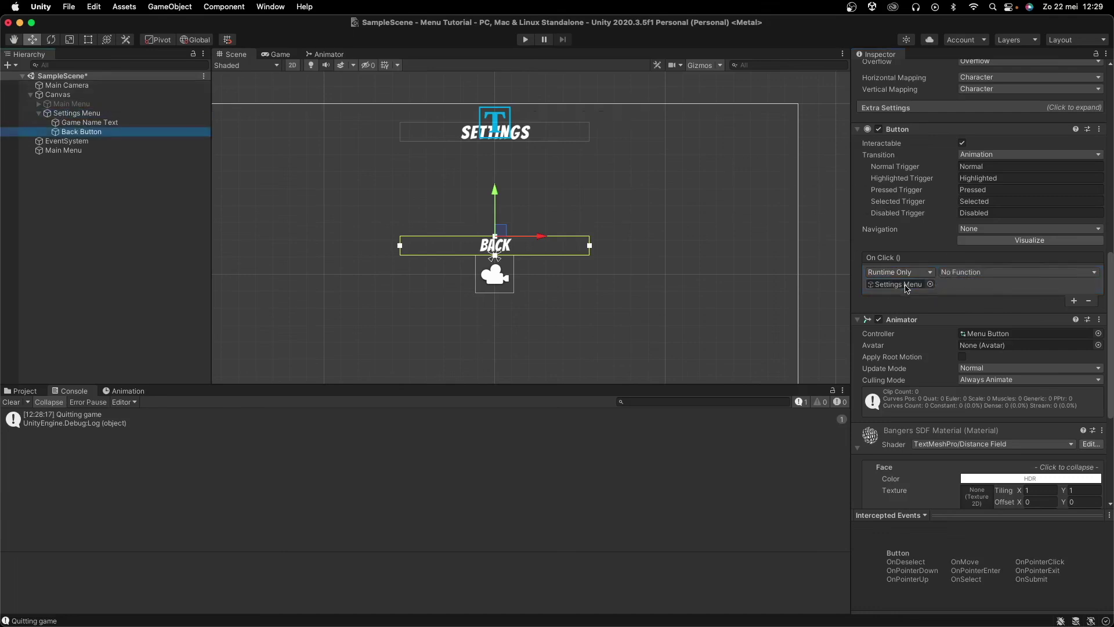
click(986, 272)
mouse_move(986, 303)
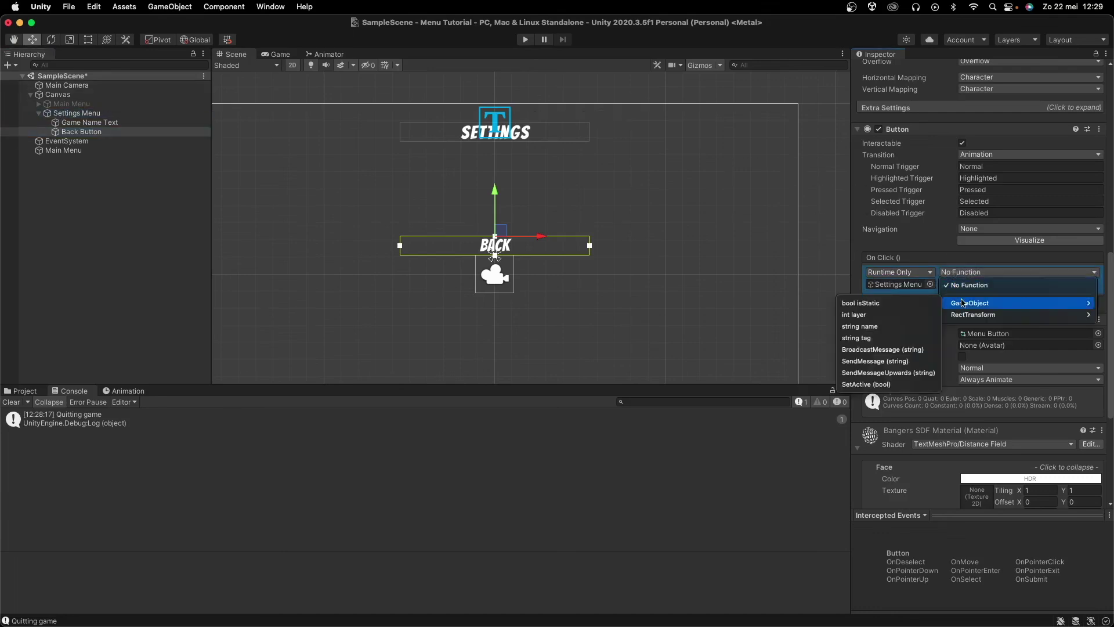
click(876, 384)
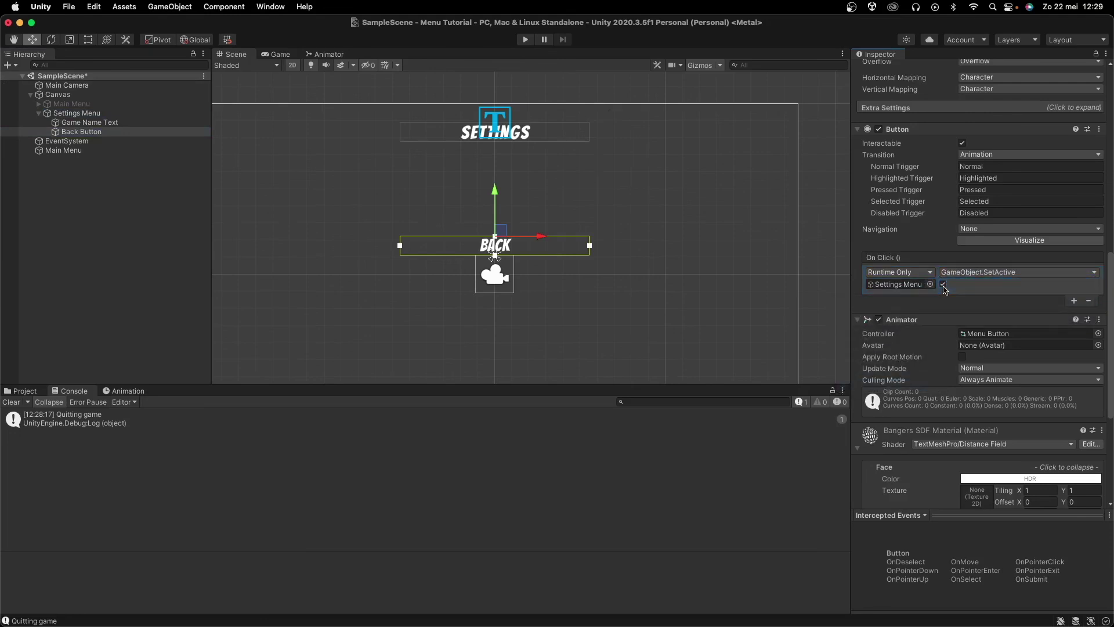
key(f)
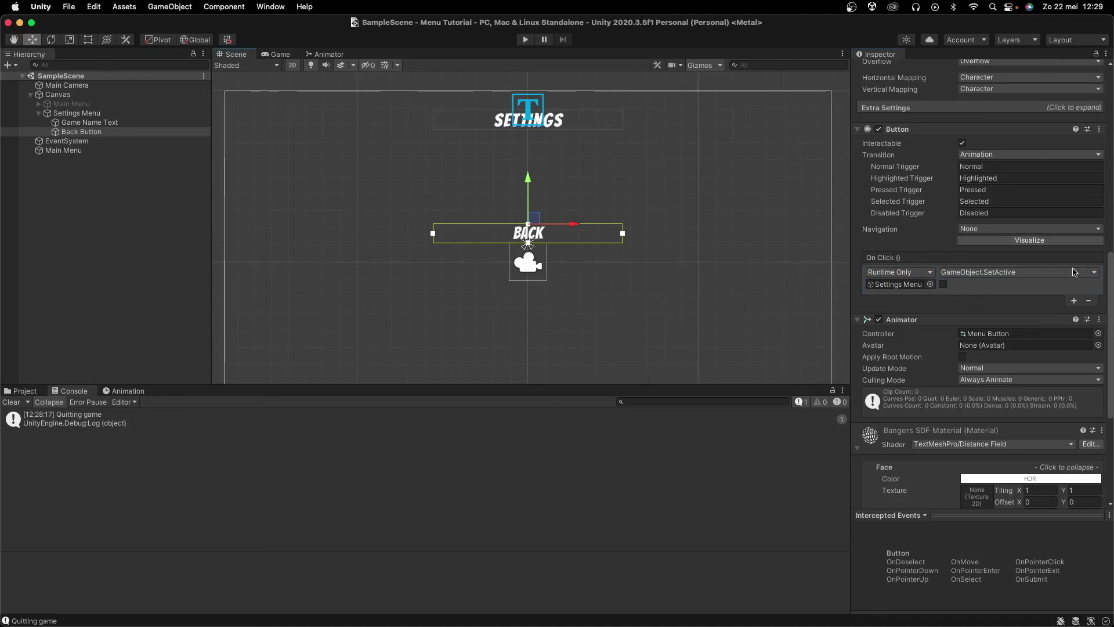
Add a second On Click event to the Back Button calling GameObject.SetActive on the Canvas's Main Menu, with its value checked.
click(1075, 300)
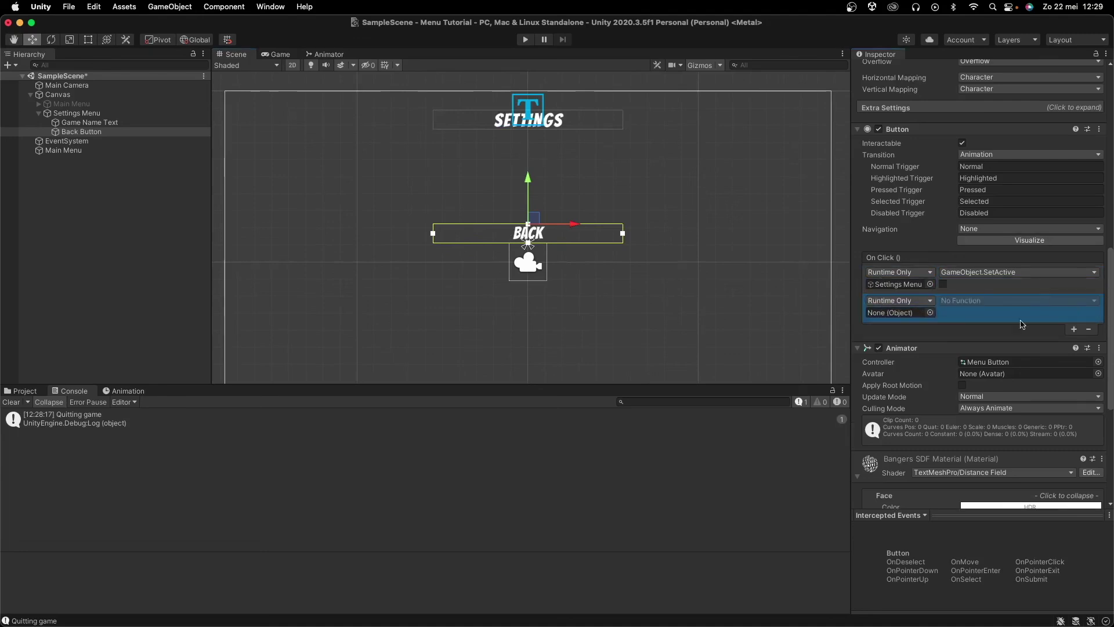
drag(71, 103, 886, 318)
click(987, 300)
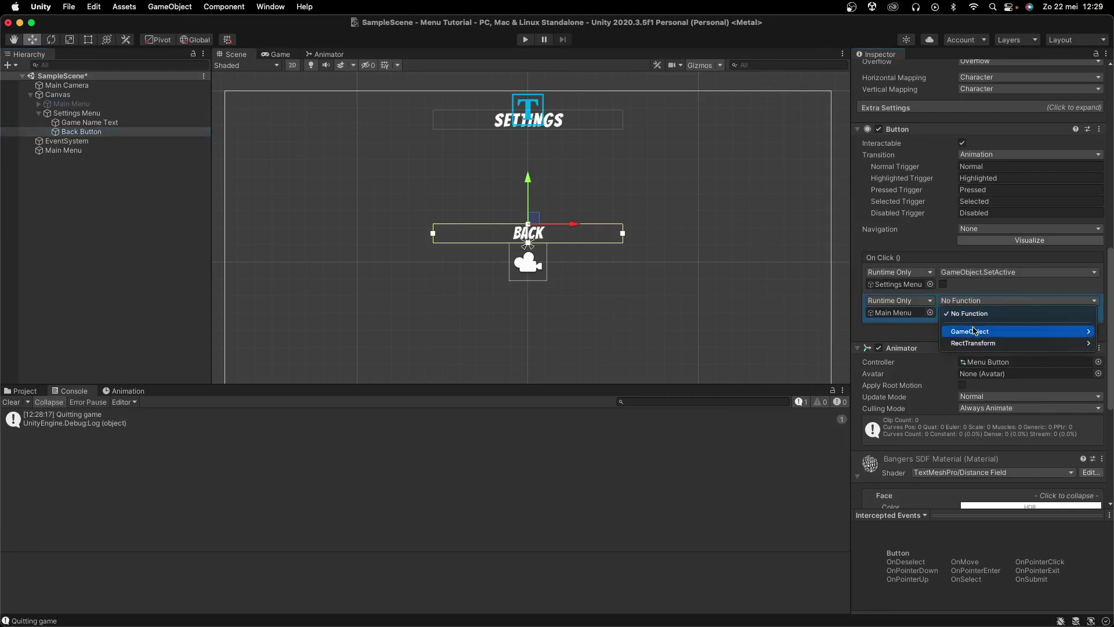
mouse_move(975, 331)
click(905, 413)
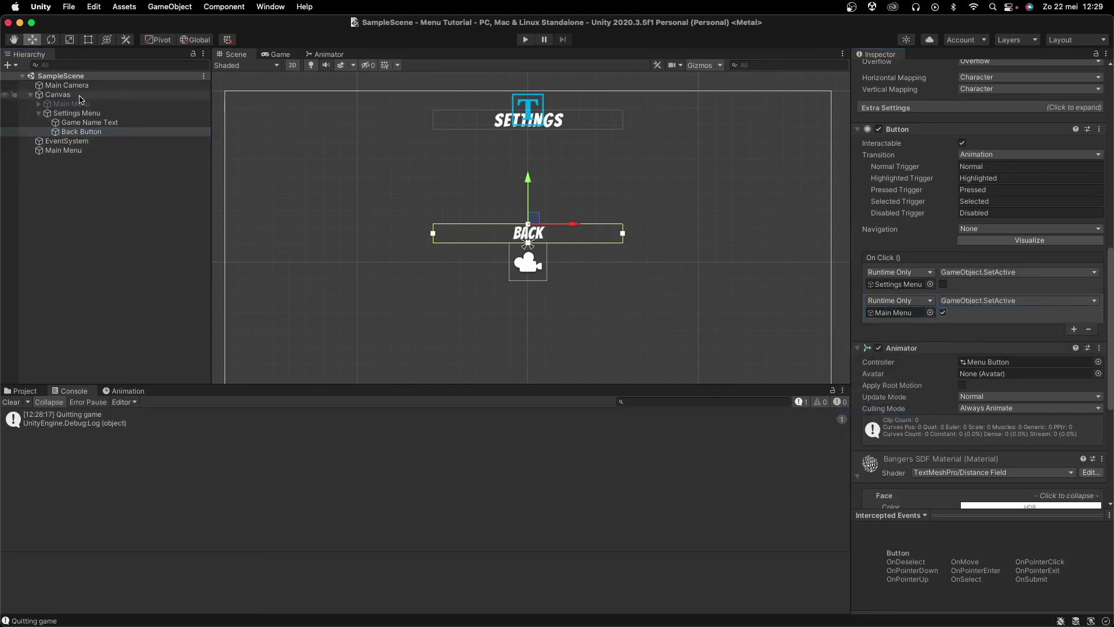
Deactivate the Settings Menu object and activate the Main Menu object under the Canvas.
click(77, 113)
click(882, 71)
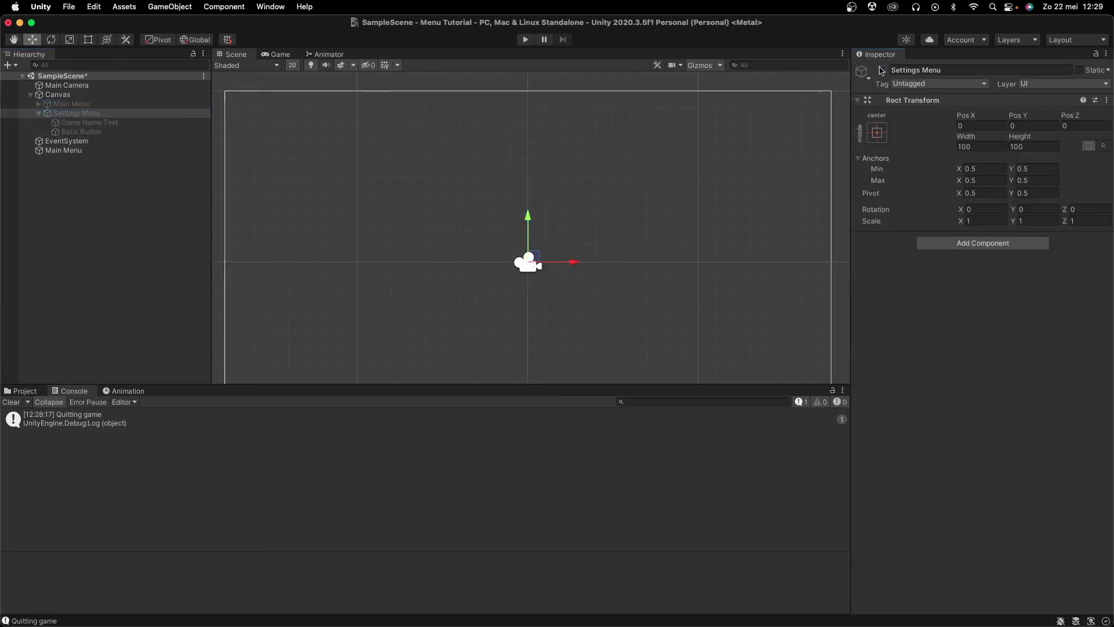
click(115, 104)
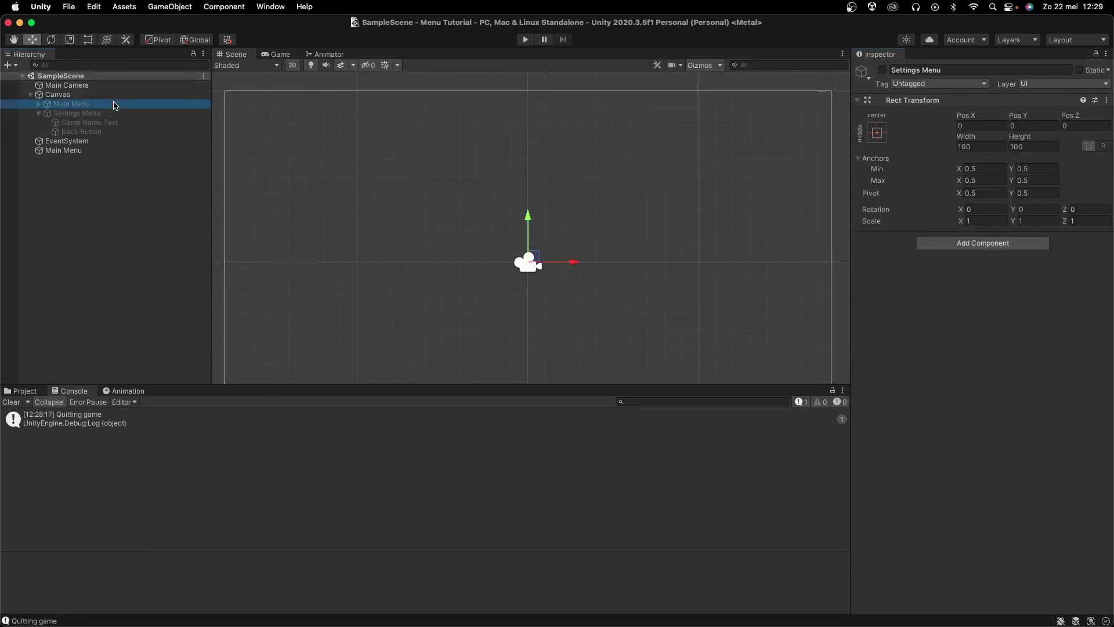
click(883, 71)
Add two On Click events to the Main Menu's Settings Button and set the first to GameObject.SetActive on Main Menu, unchecked.
click(38, 104)
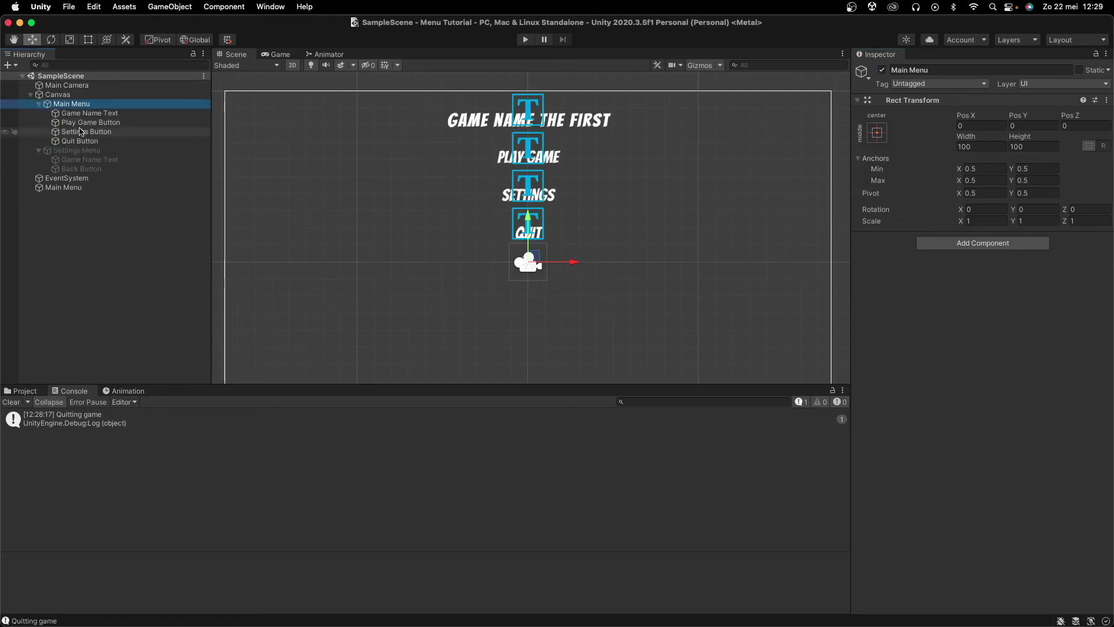
click(87, 132)
double_click(87, 131)
scroll(986, 348, down, 15)
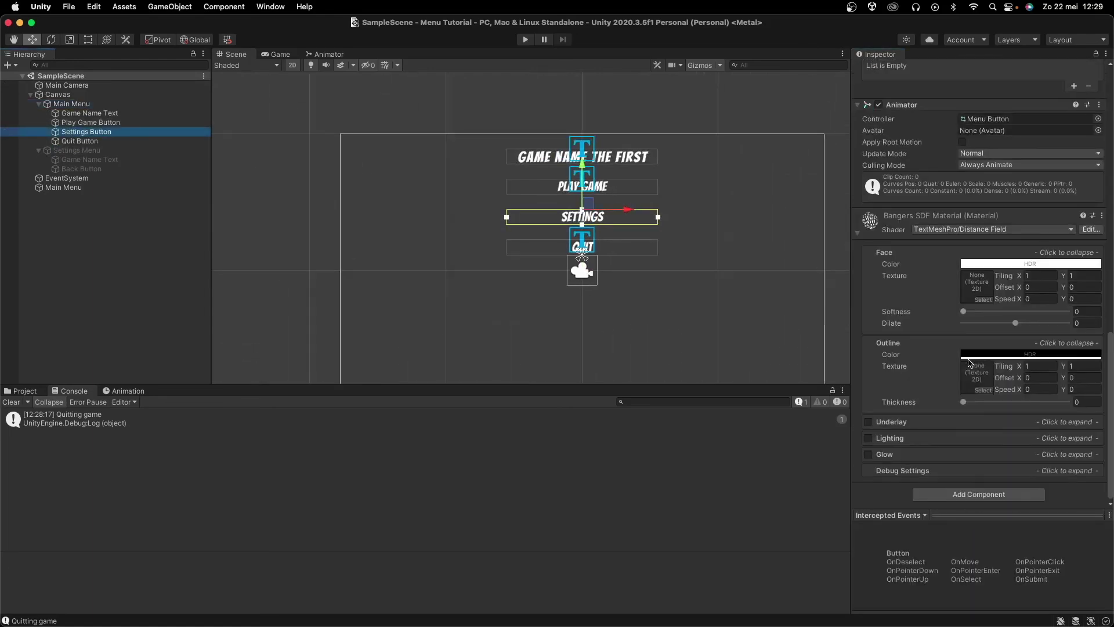
scroll(1053, 367, up, 5)
click(1075, 249)
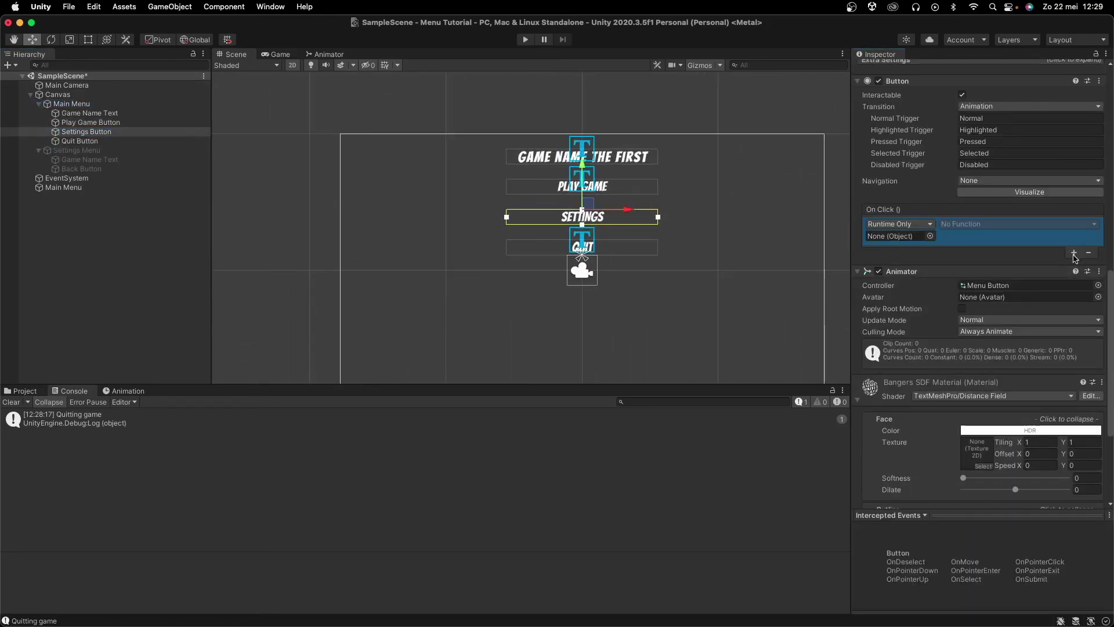
click(1075, 255)
drag(69, 104, 874, 237)
click(1001, 224)
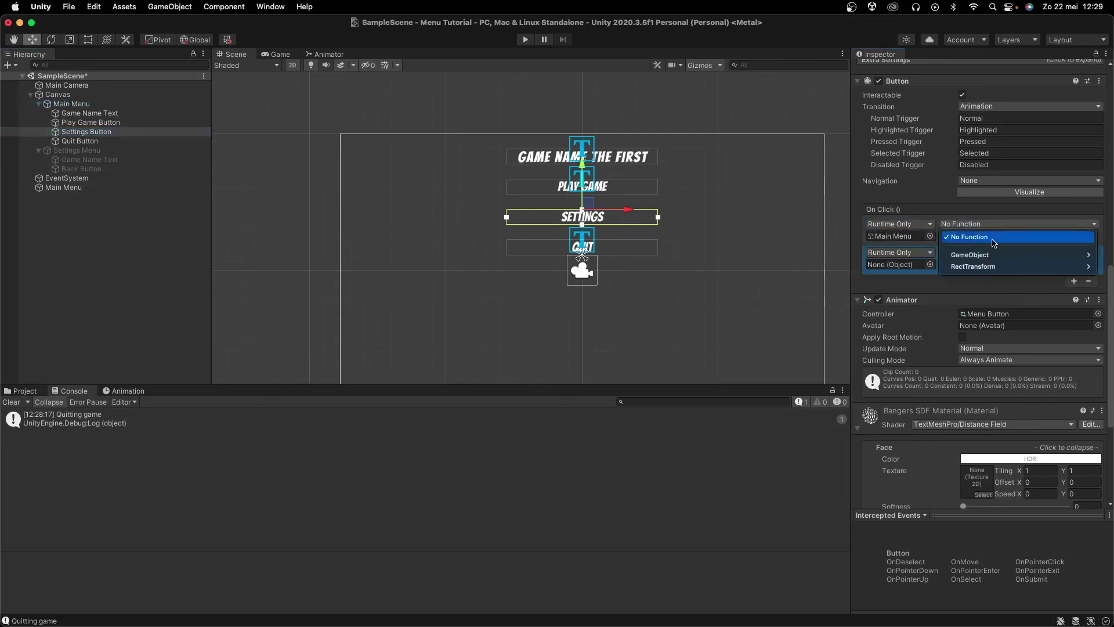
mouse_move(982, 257)
click(870, 336)
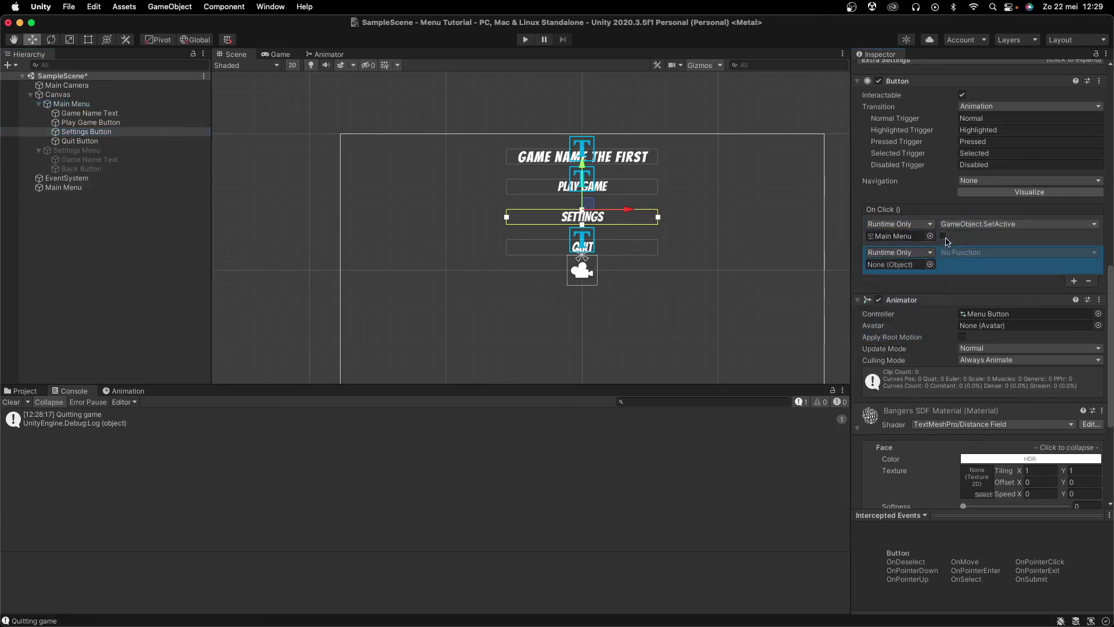
Set the Settings Button's second On Click event to GameObject.SetActive on the Settings Menu, with its value checked.
drag(76, 150, 900, 264)
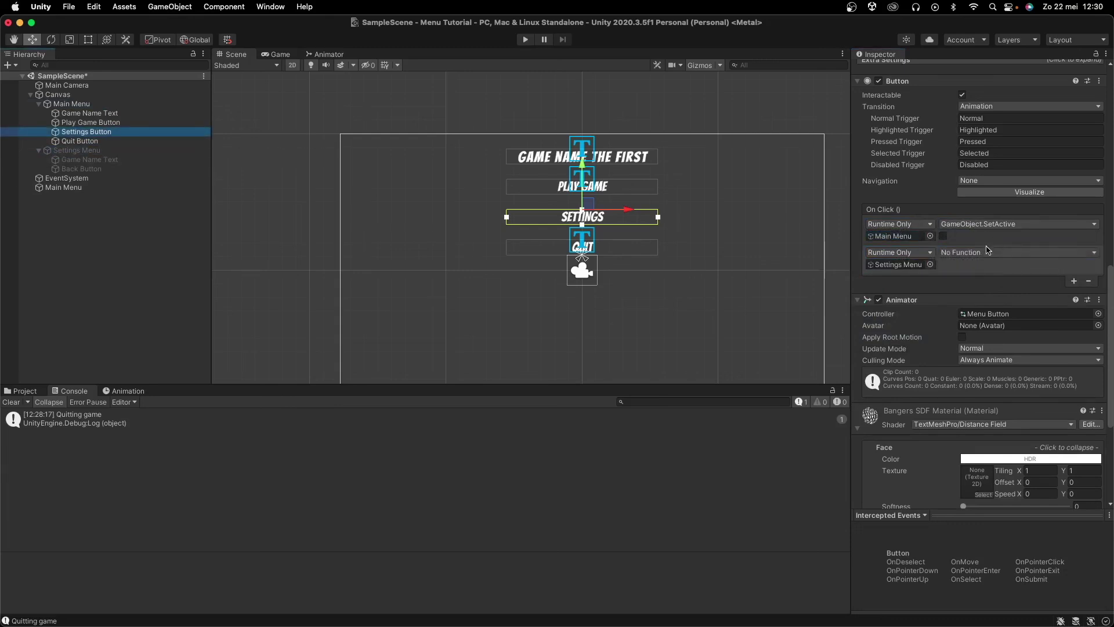
click(986, 252)
mouse_move(980, 289)
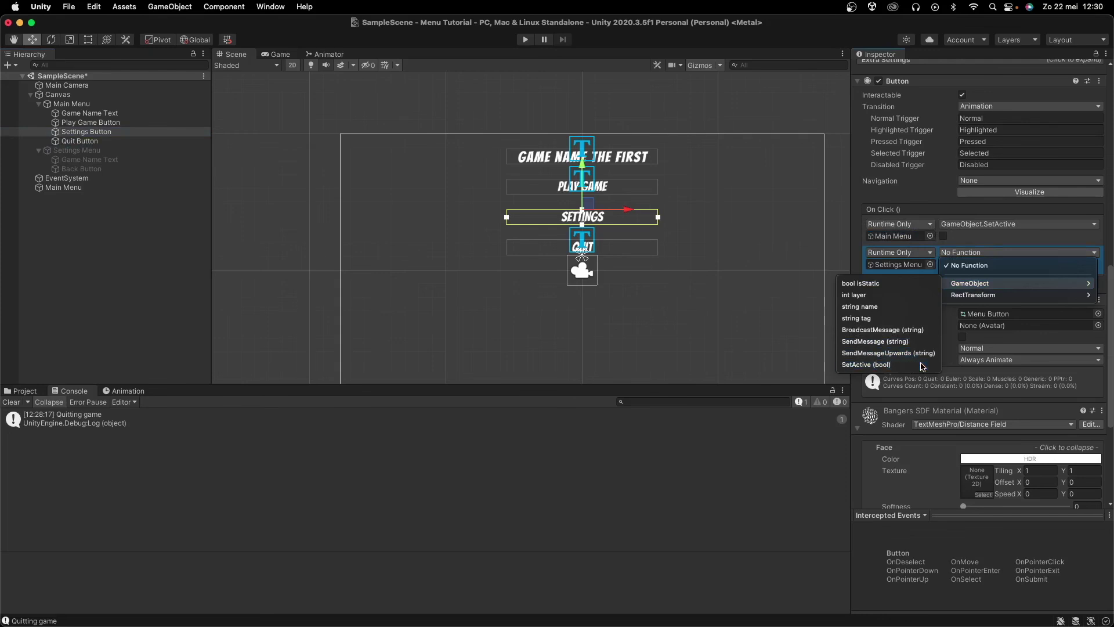
click(866, 365)
Run the game, switch repeatedly between the main and settings menus with Settings and Back, and test the Play Game button.
key(super+p)
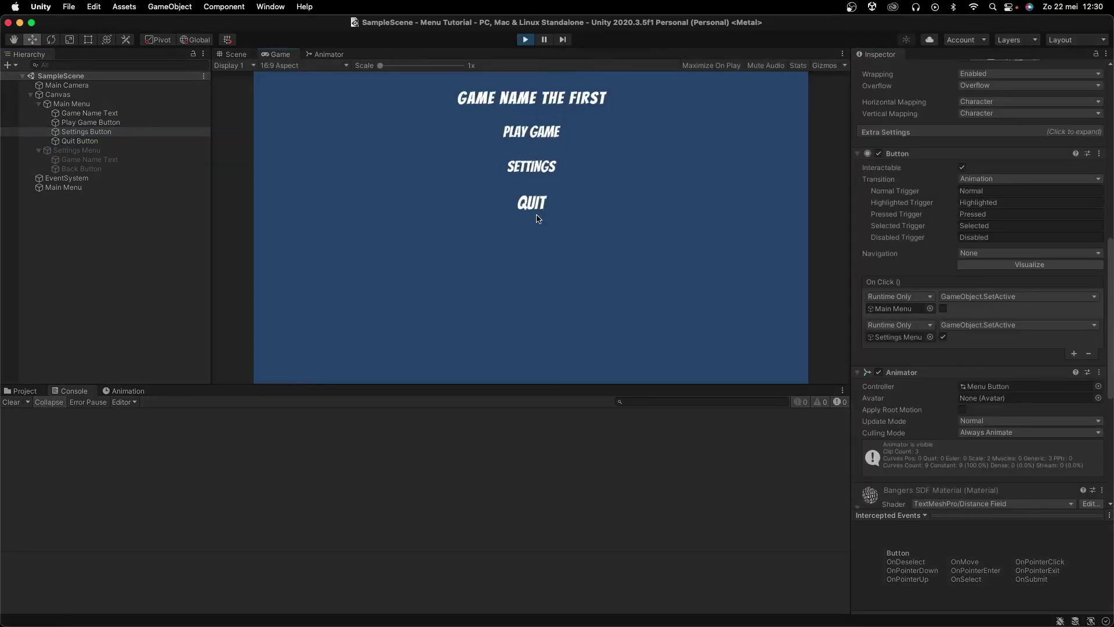
click(529, 166)
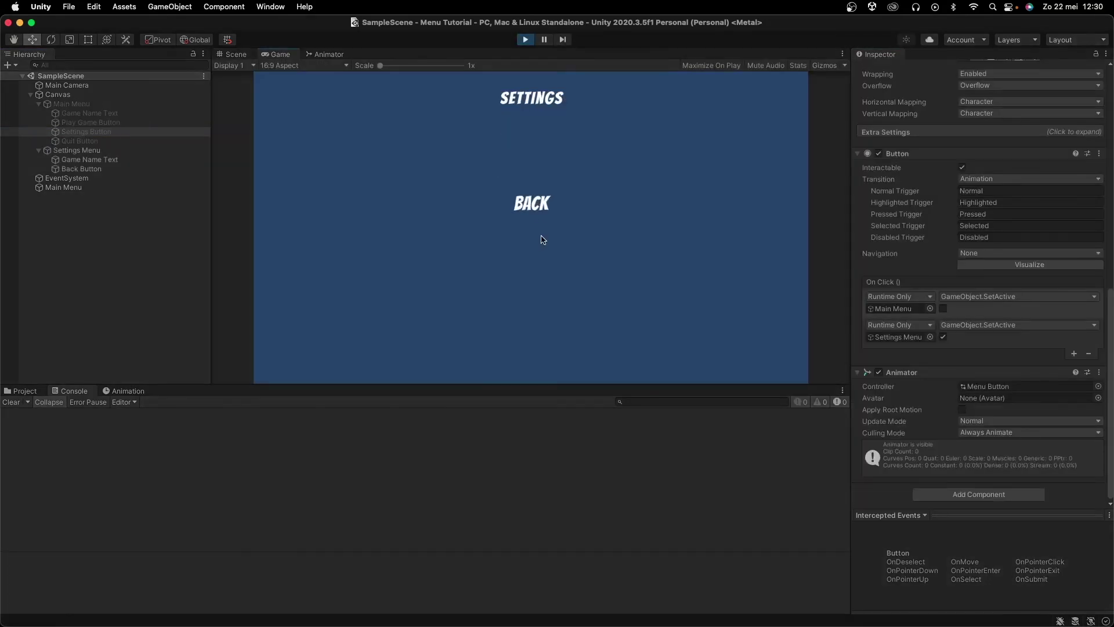
click(533, 207)
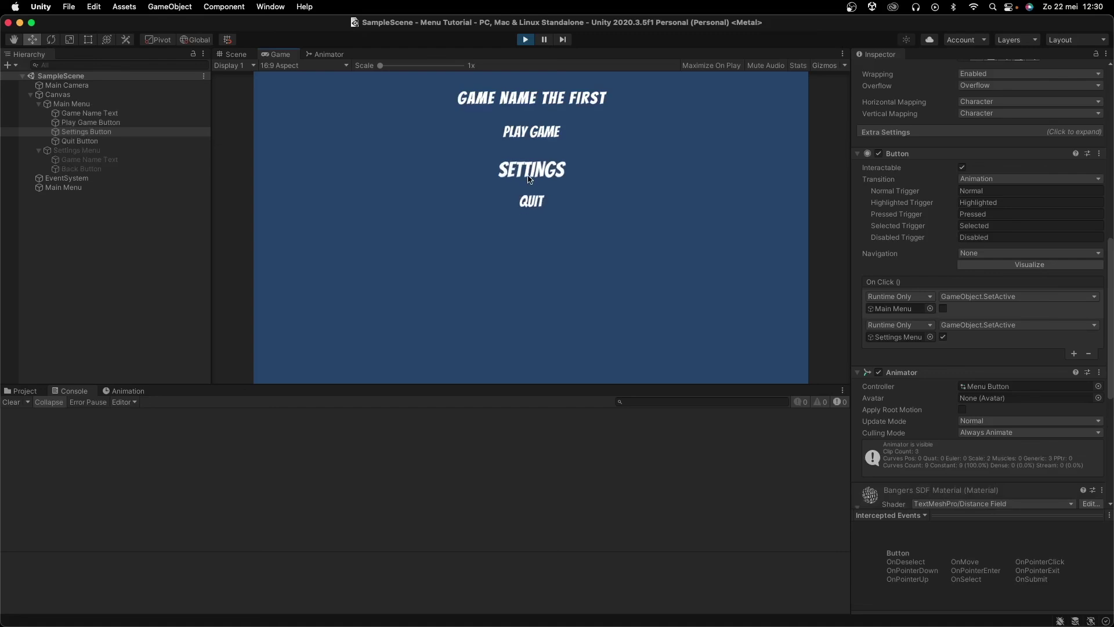
click(530, 173)
click(529, 203)
click(531, 170)
click(533, 203)
click(534, 174)
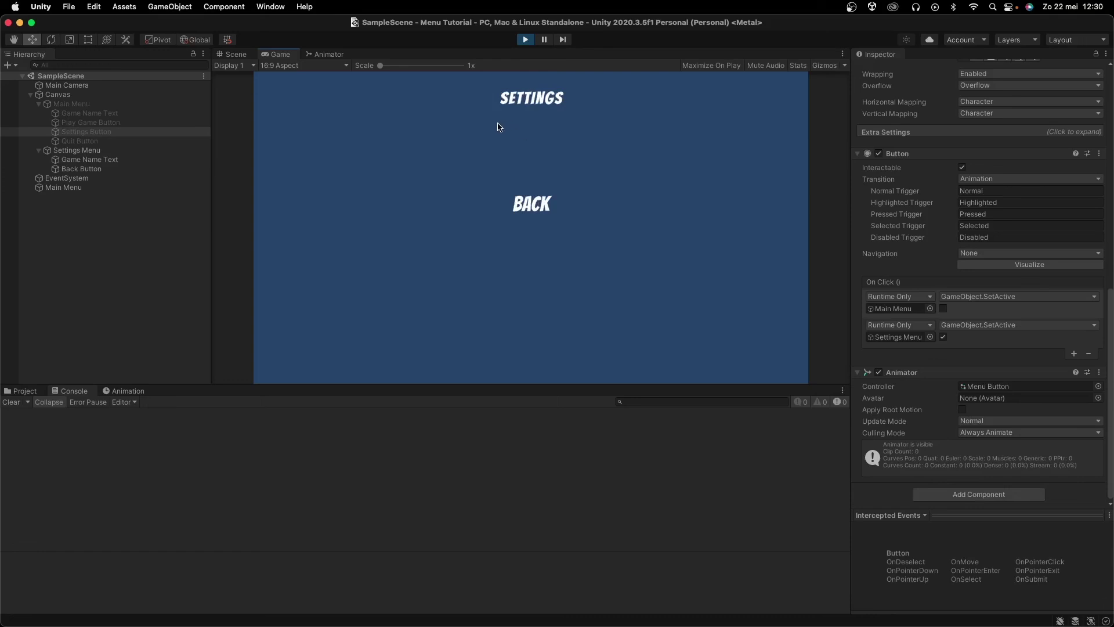
click(531, 203)
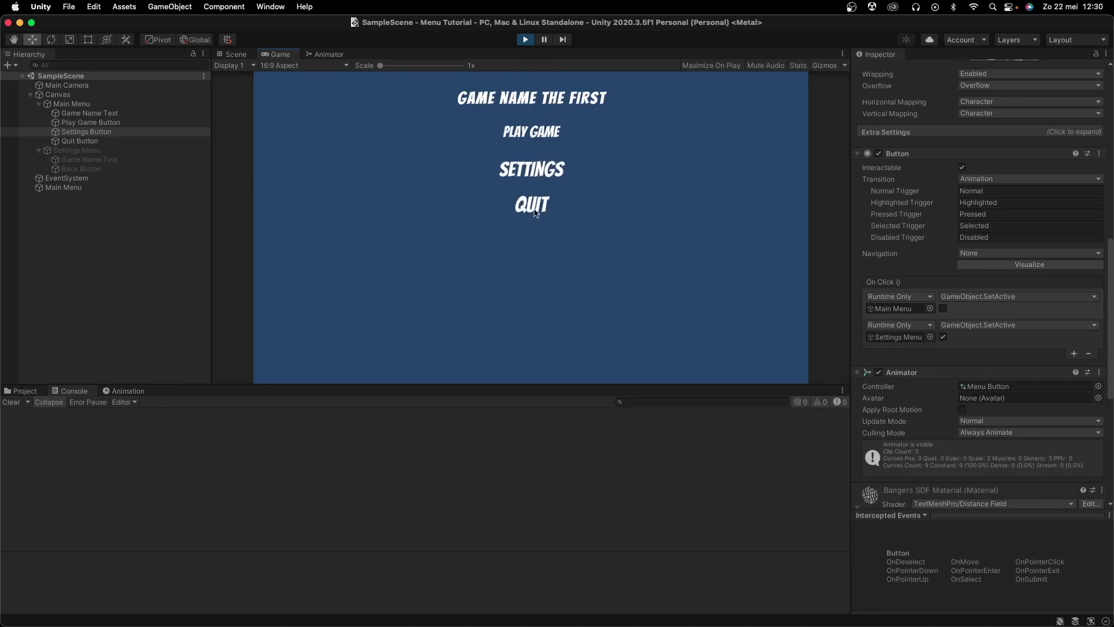
click(533, 137)
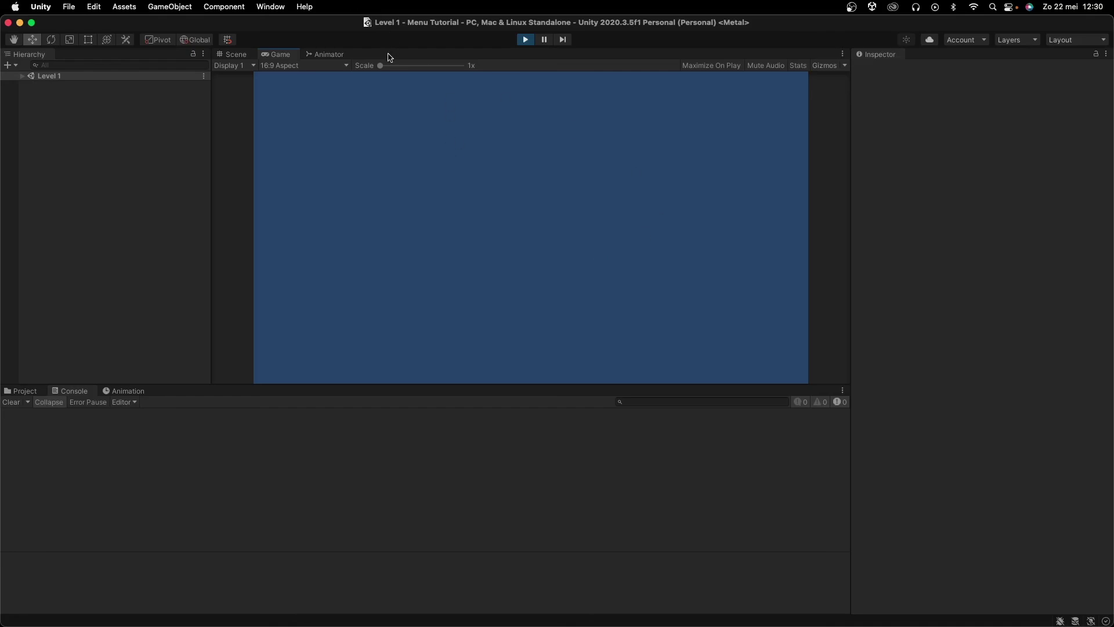